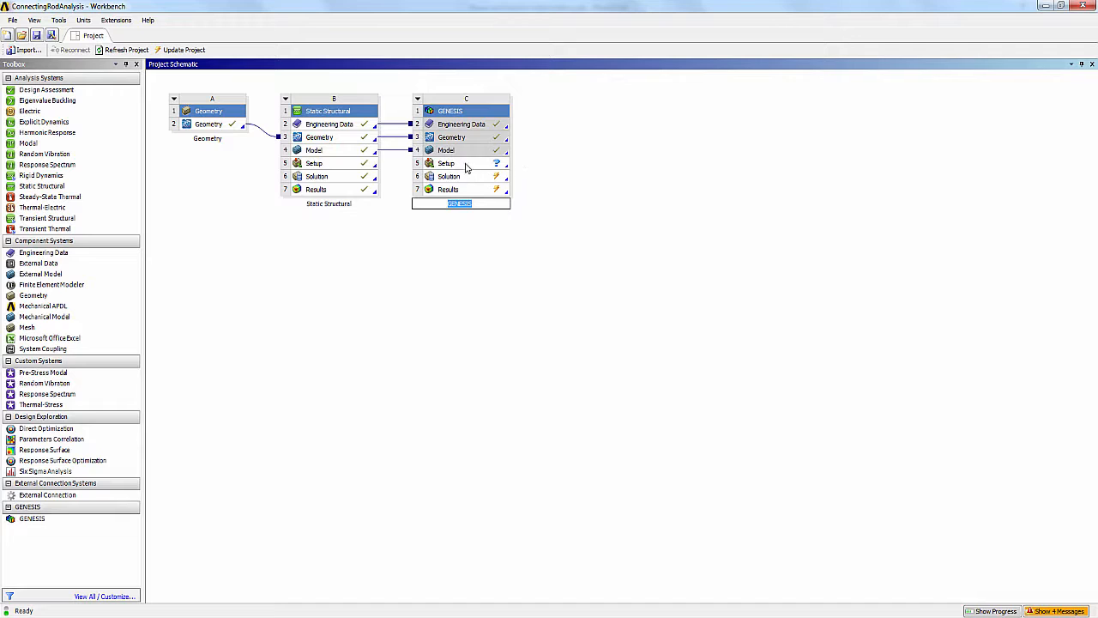
Step: Open the setup of the GENESIS system and show the loads and supports of the Static Structural analysis
{"action": "double_click", "coordinate": [468, 165]}
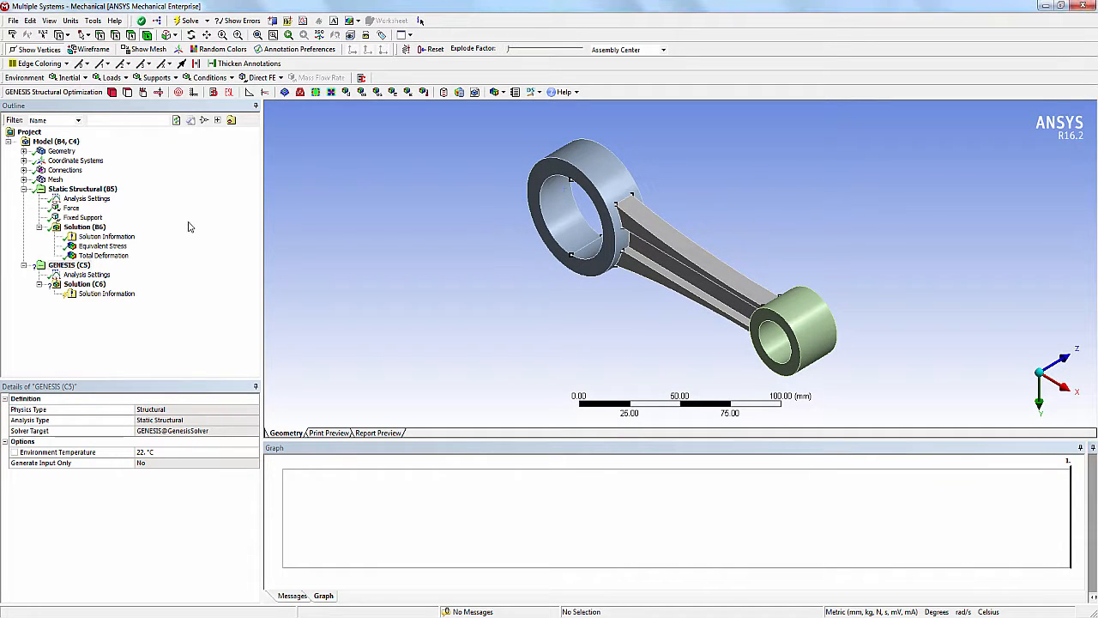
{"action": "left_click", "coordinate": [89, 189]}
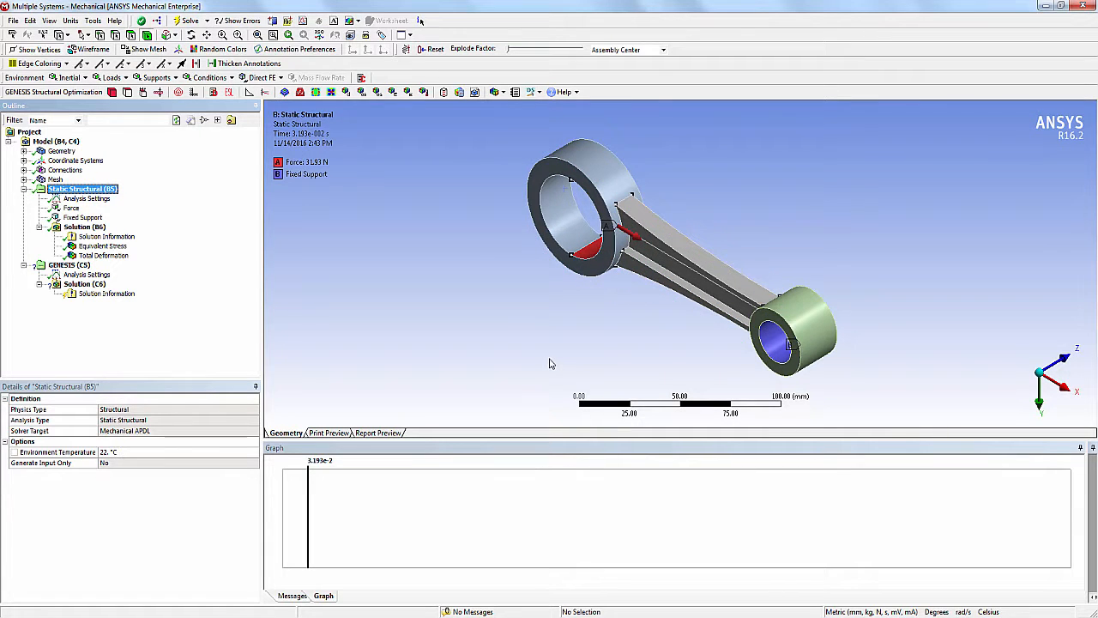
Step: Export the GENESIS analysis as a GENESIS input file named Conrod in the Example folder
{"action": "left_click", "coordinate": [70, 265]}
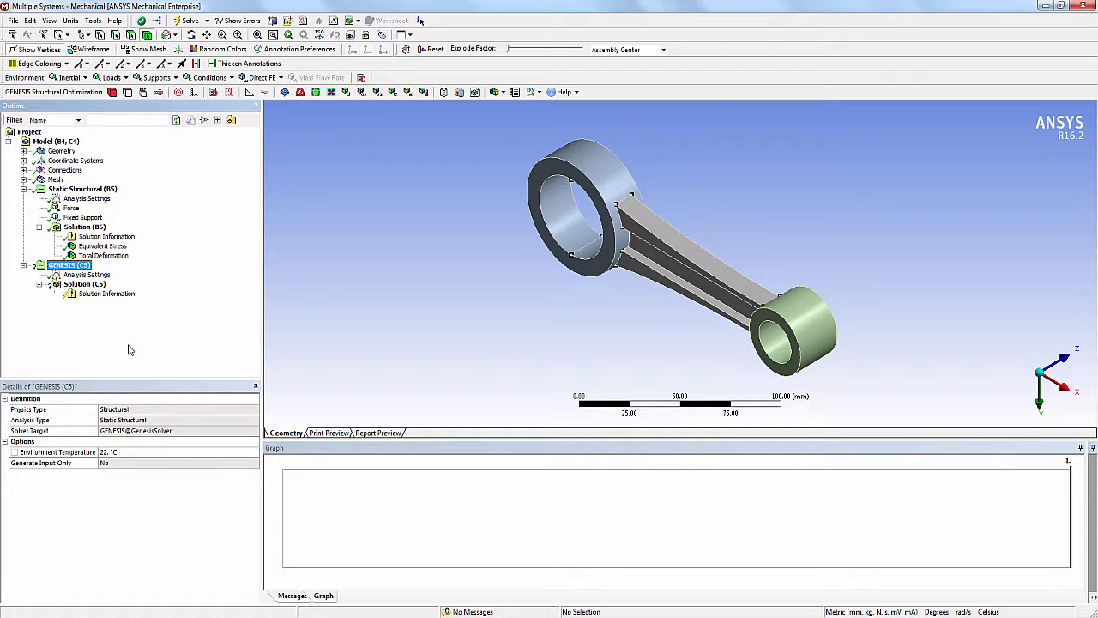
{"action": "left_click", "coordinate": [515, 92]}
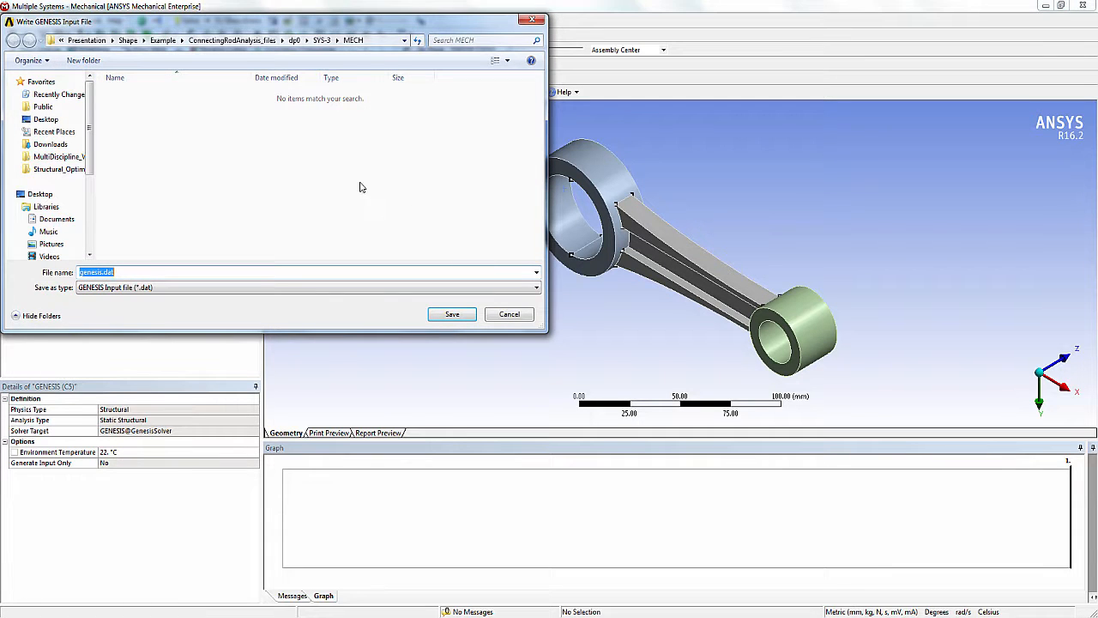
{"action": "left_click", "coordinate": [163, 40]}
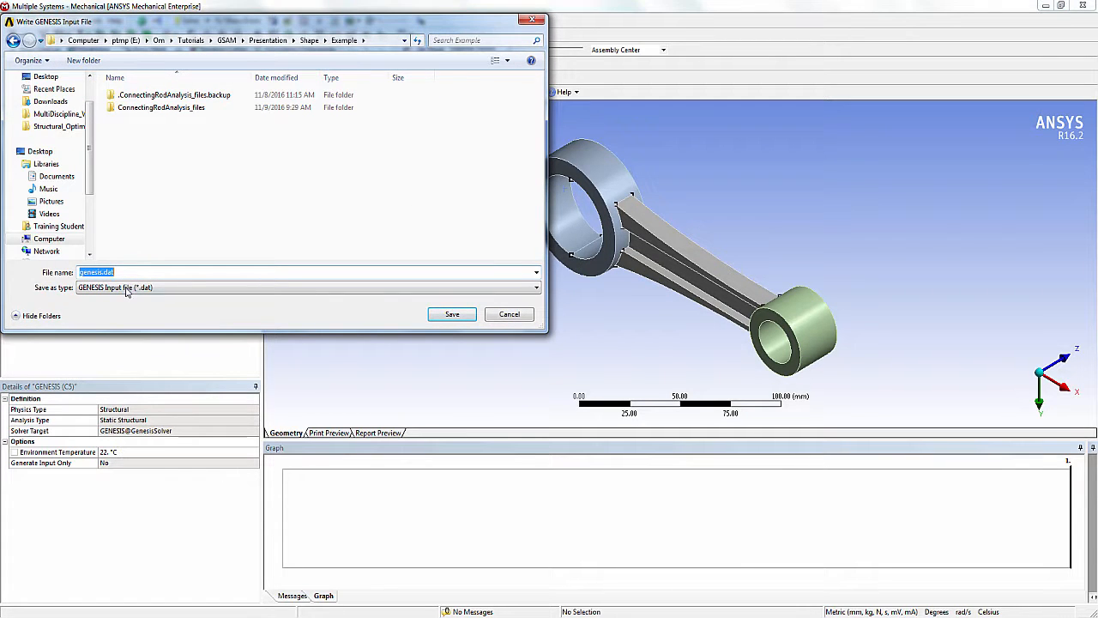
{"action": "key", "text": "BackSpace"}
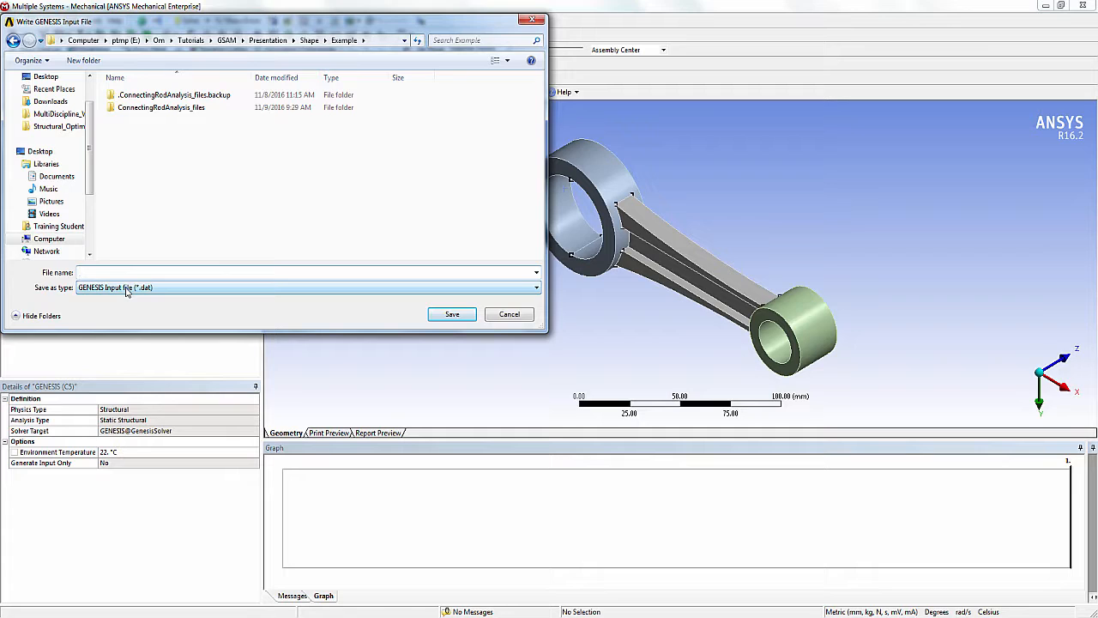
{"action": "type", "text": "ConR"}
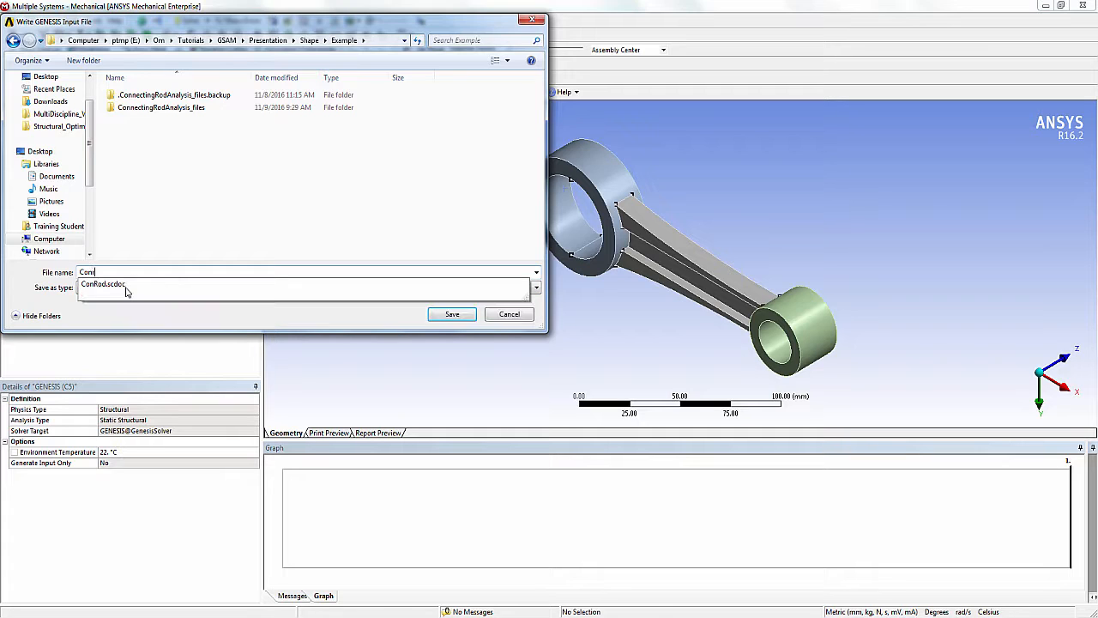
{"action": "left_click", "coordinate": [375, 233]}
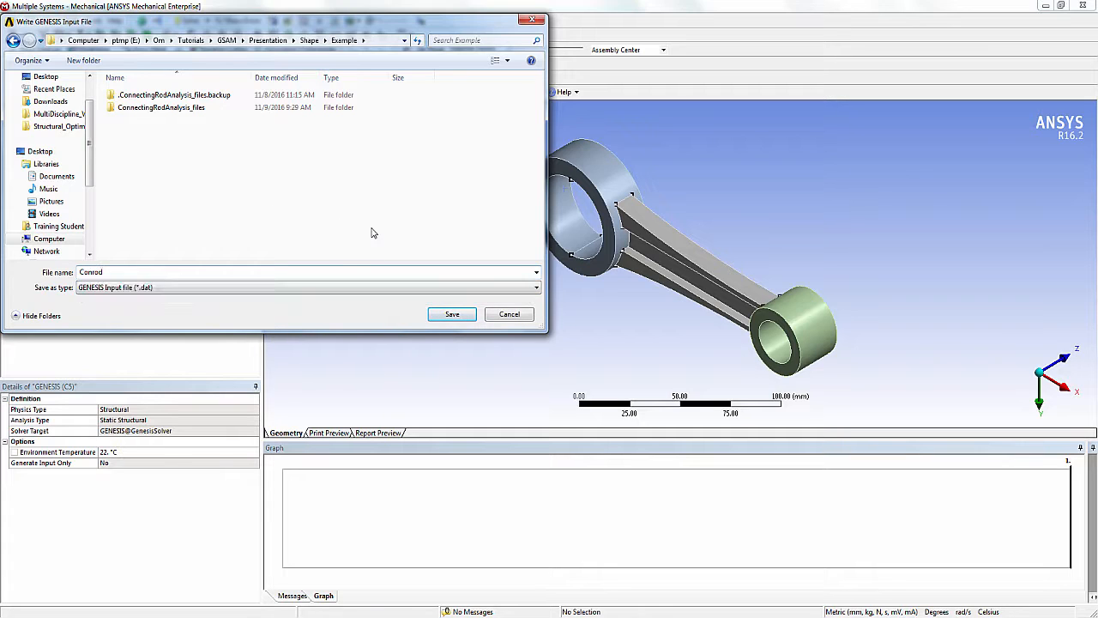
{"action": "left_click", "coordinate": [452, 315]}
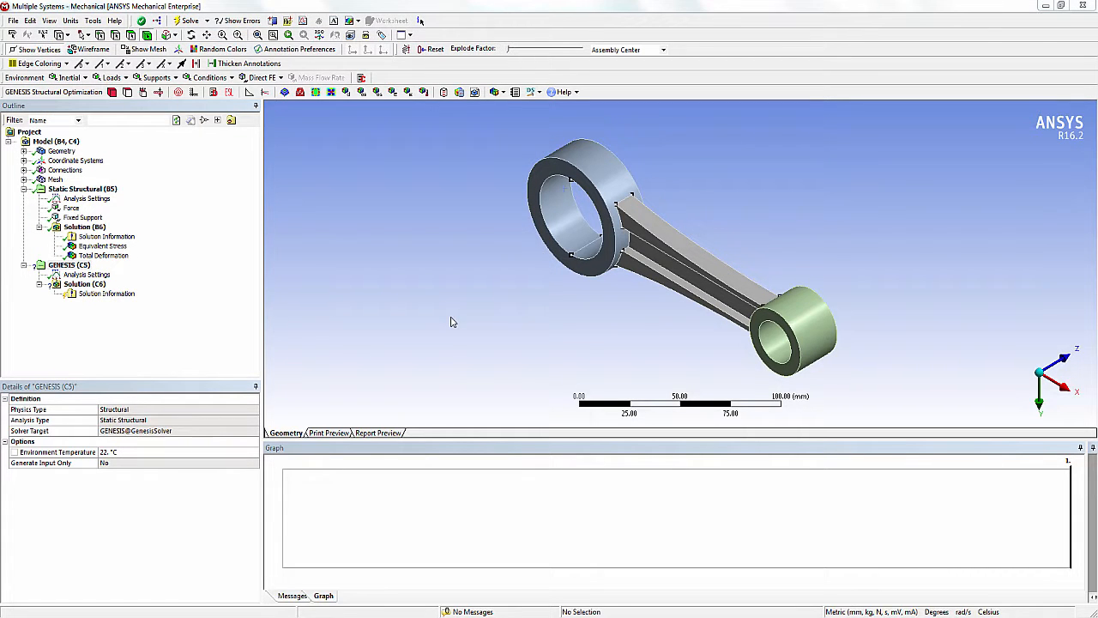
Step: Launch Design Studio for Genesis with the Conrod.dat input file from the Example folder
{"action": "left_click", "coordinate": [536, 91]}
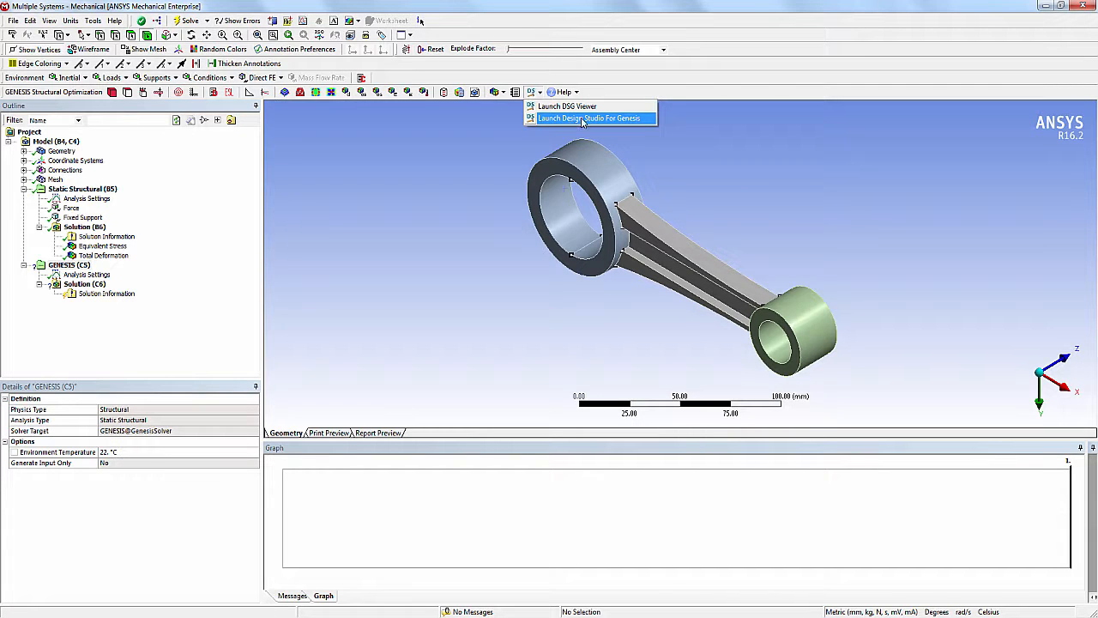
{"action": "left_click", "coordinate": [581, 119]}
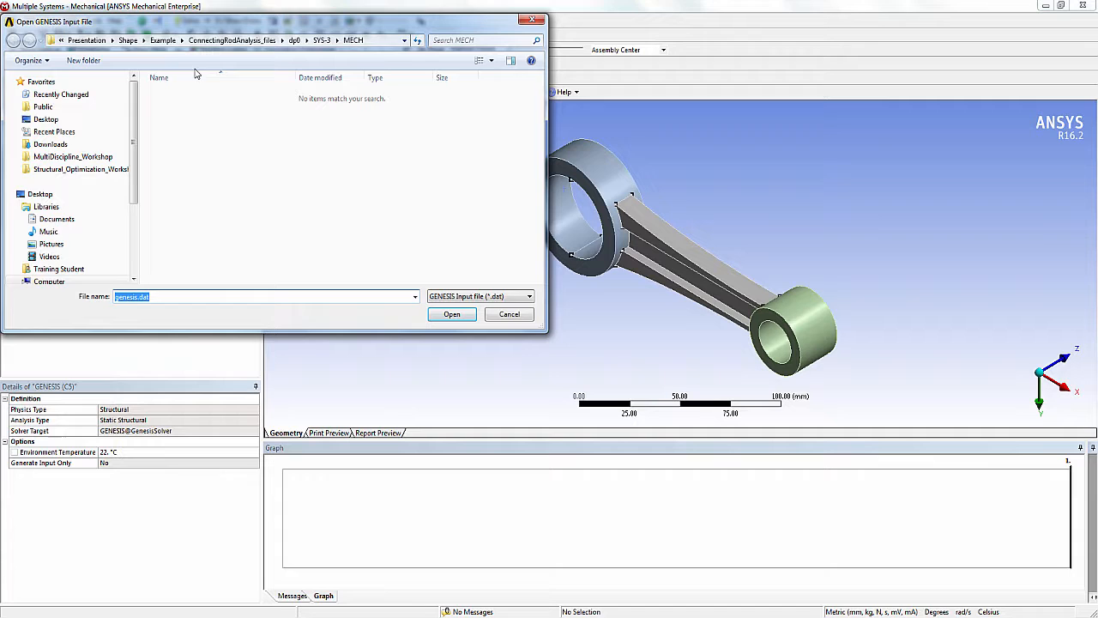
{"action": "left_click", "coordinate": [164, 40]}
{"action": "left_click", "coordinate": [179, 119]}
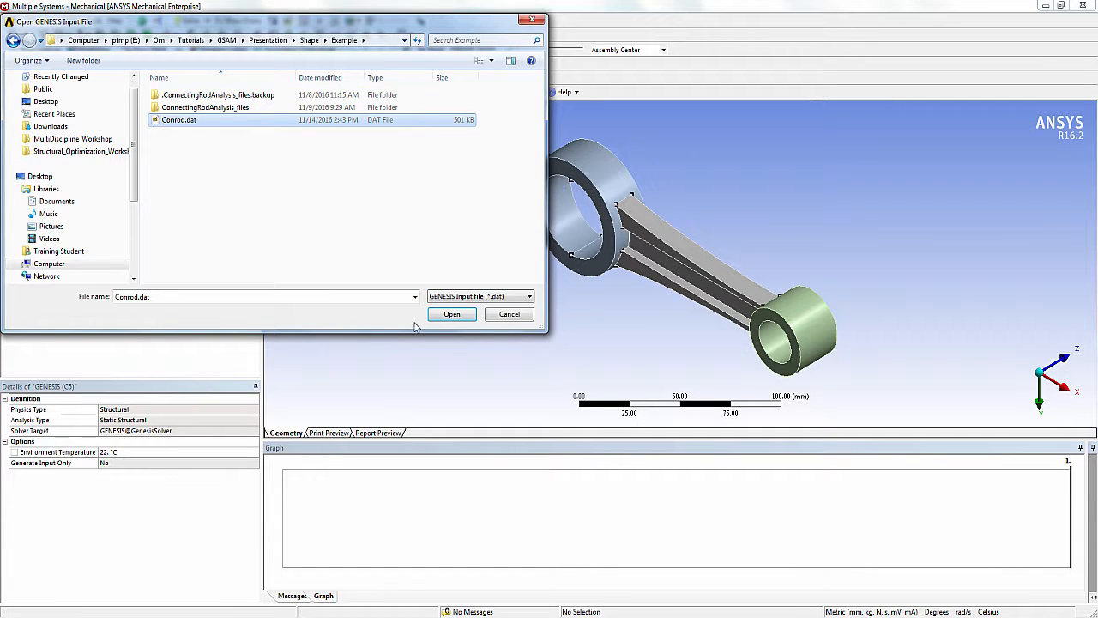
{"action": "left_click", "coordinate": [451, 314]}
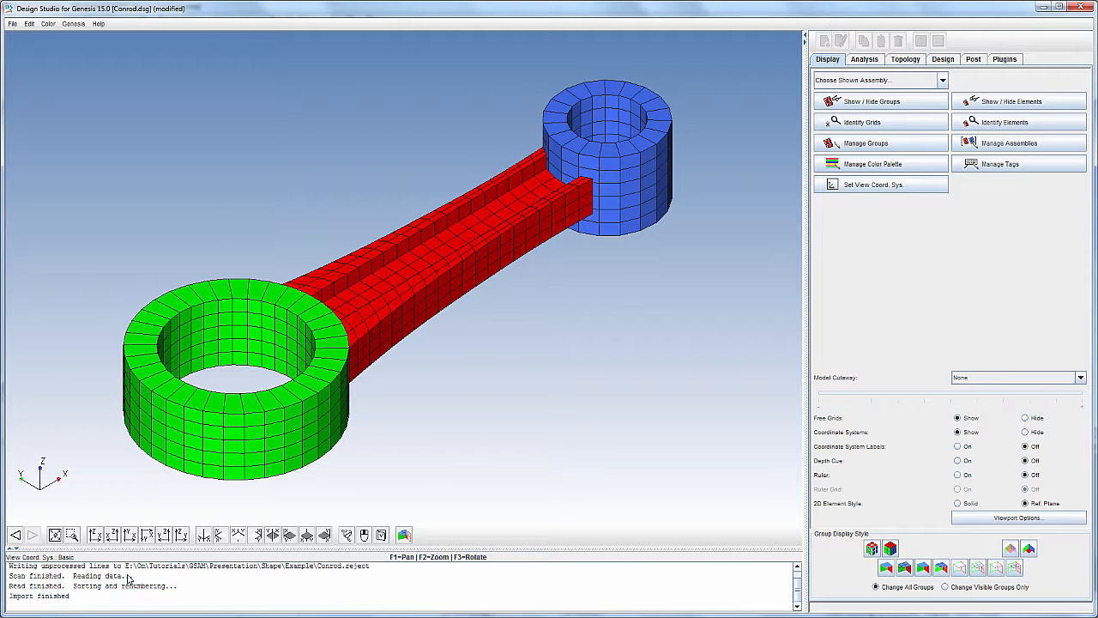
Step: Inspect the loads and supports of Loadcase 1 on the connecting rod in the XY view, then clear the selection
{"action": "left_click", "coordinate": [130, 536]}
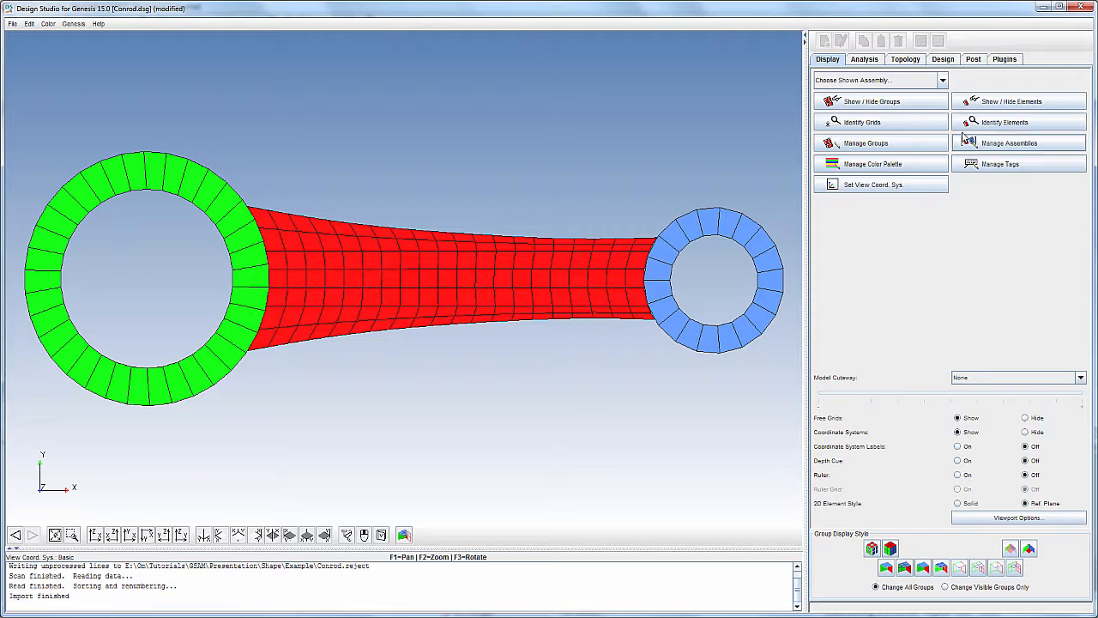
{"action": "left_click", "coordinate": [865, 60]}
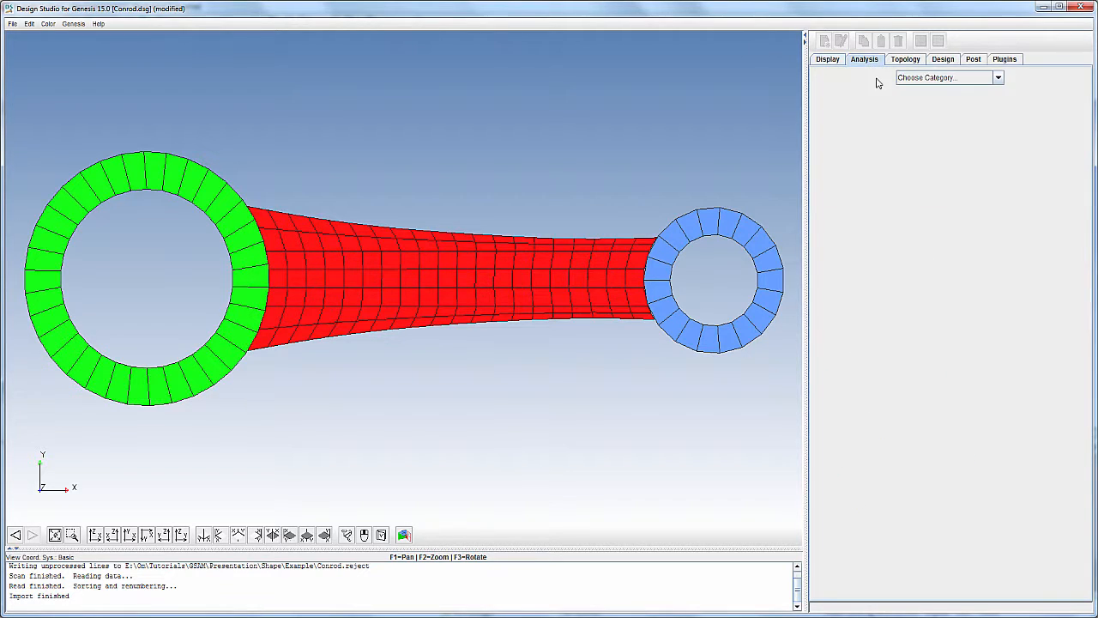
{"action": "left_click", "coordinate": [999, 79]}
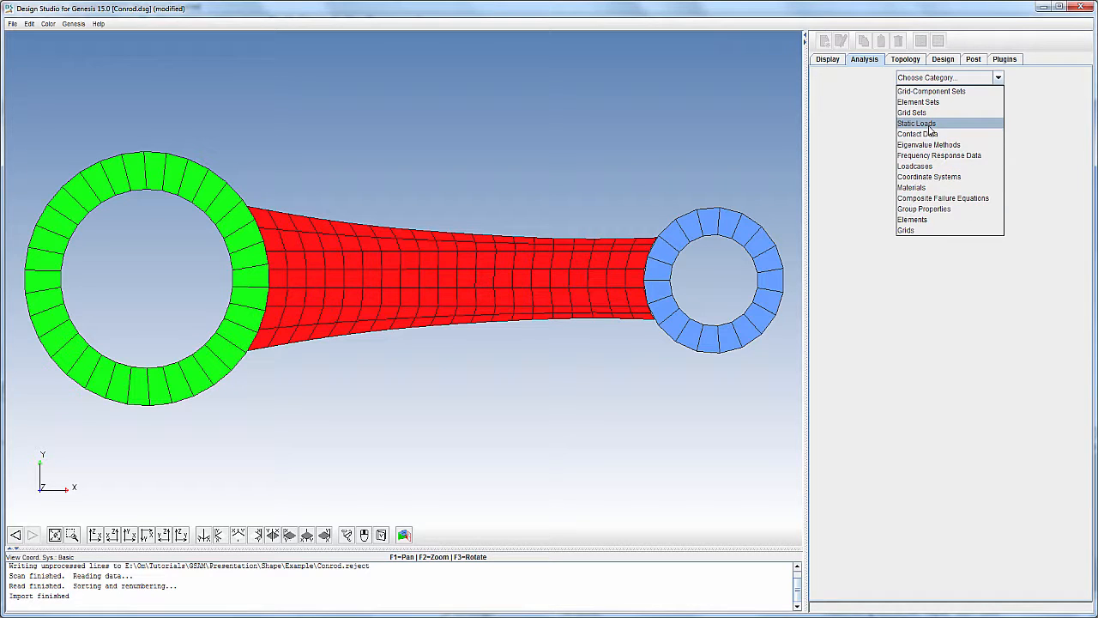
{"action": "left_click", "coordinate": [917, 166]}
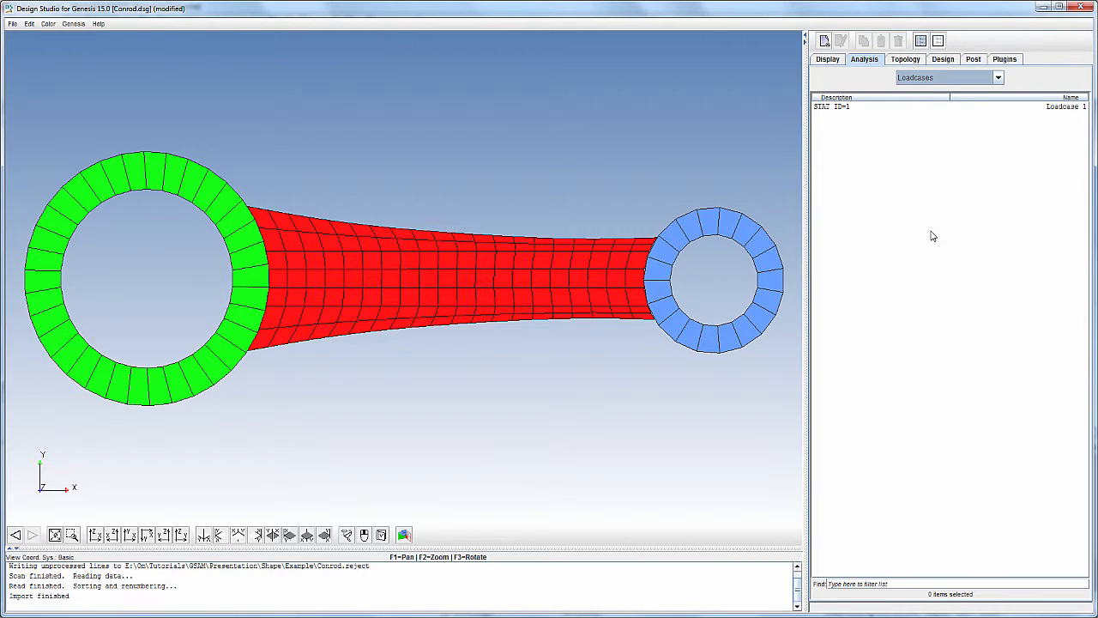
{"action": "left_click", "coordinate": [843, 110]}
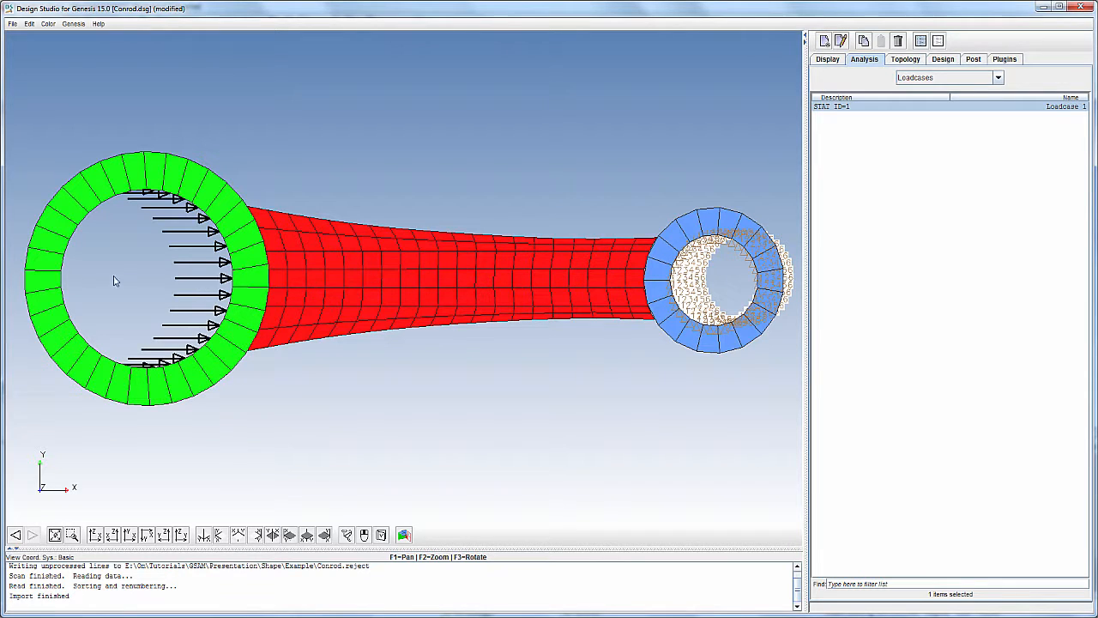
{"action": "right_click", "coordinate": [575, 402]}
{"action": "mouse_move", "coordinate": [597, 423]}
{"action": "left_click", "coordinate": [664, 426]}
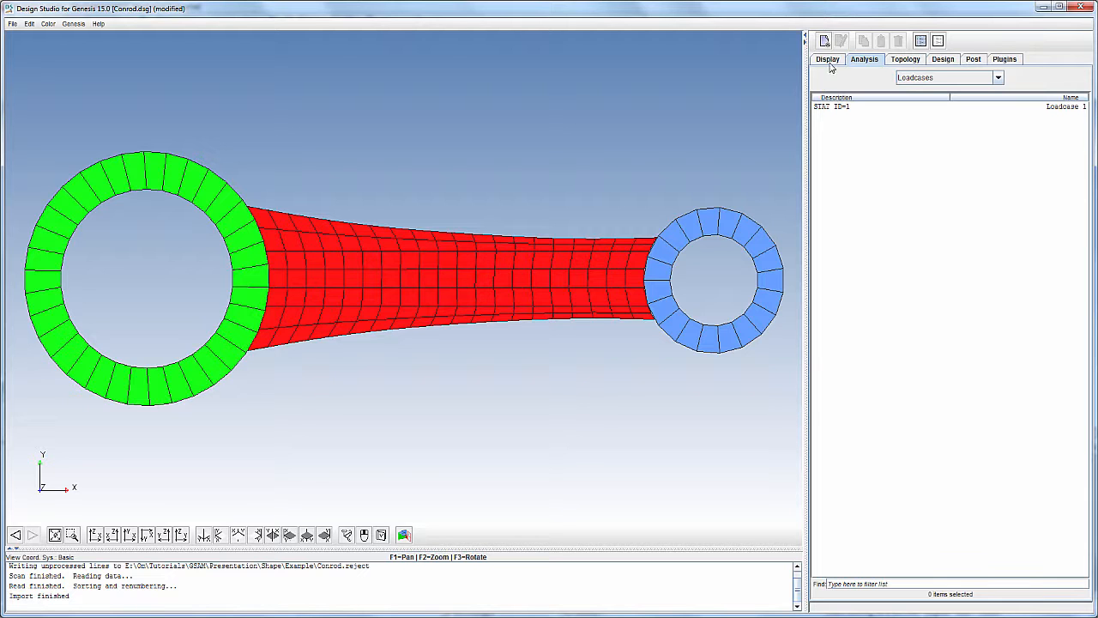
Step: Start a New Domains Quick Setup for shape domain Domain1, assigning it to a new domain group
{"action": "left_click", "coordinate": [944, 59]}
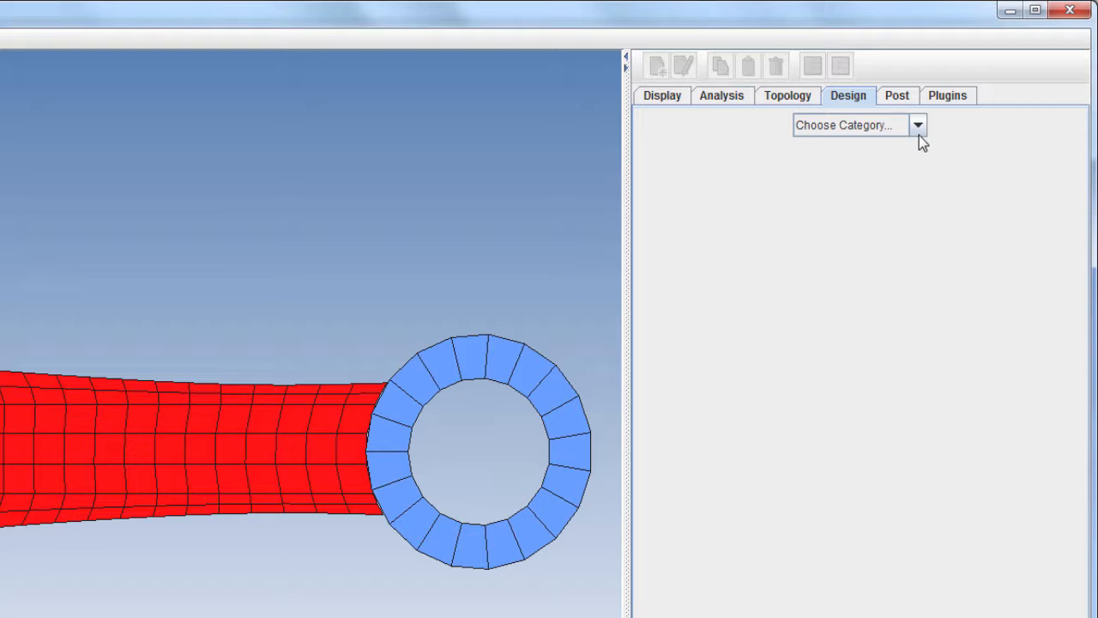
{"action": "left_click", "coordinate": [918, 130]}
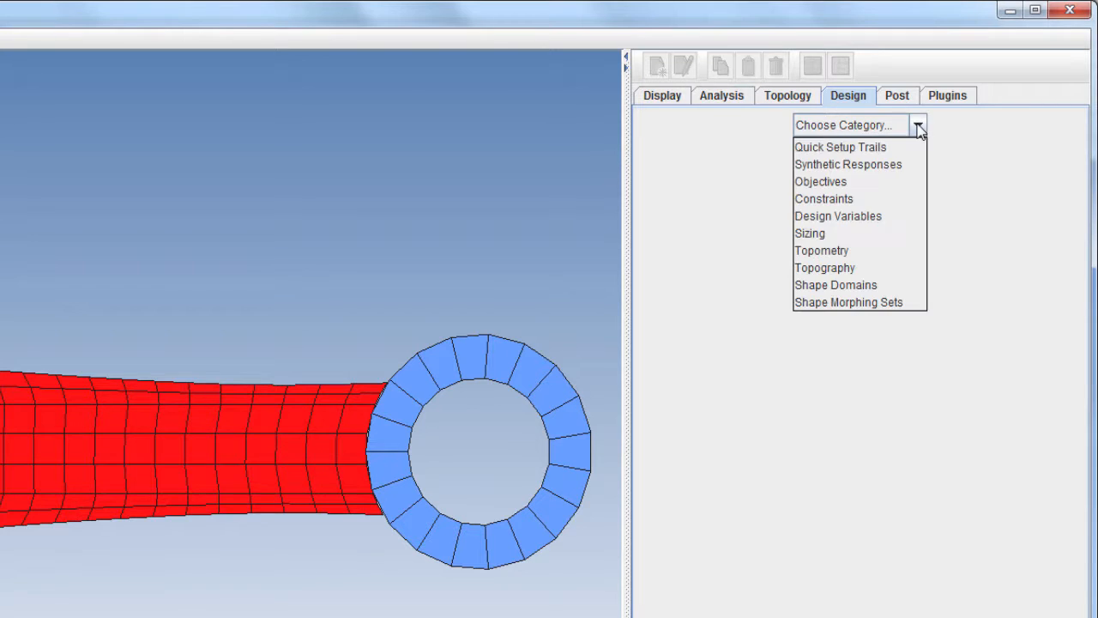
{"action": "left_click", "coordinate": [848, 287]}
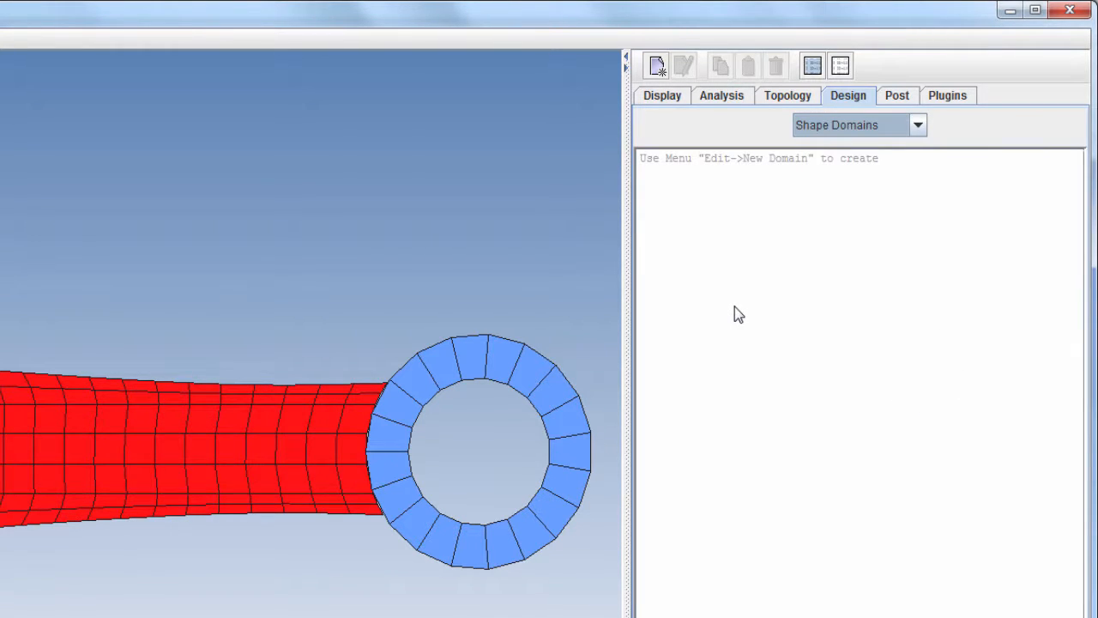
{"action": "left_click", "coordinate": [657, 67]}
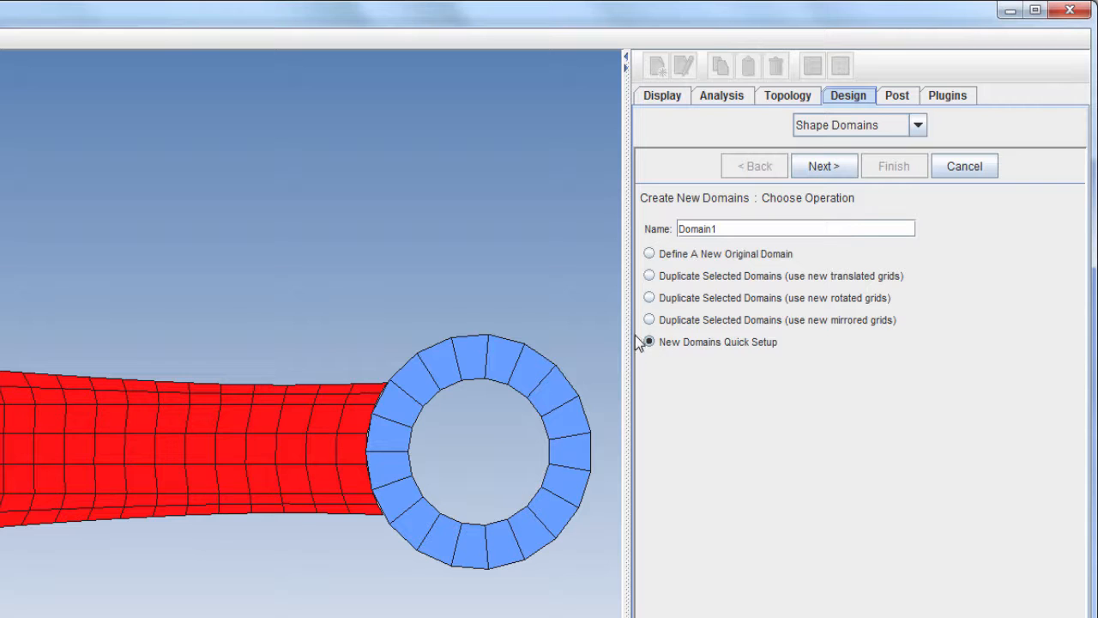
{"action": "left_click", "coordinate": [822, 166]}
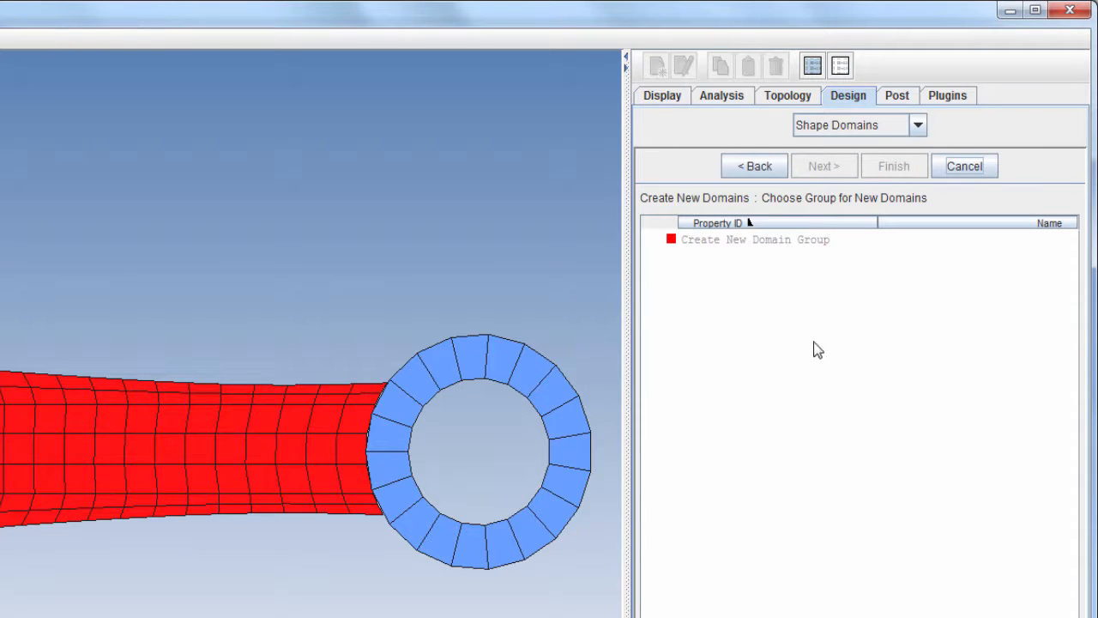
{"action": "left_click", "coordinate": [784, 247]}
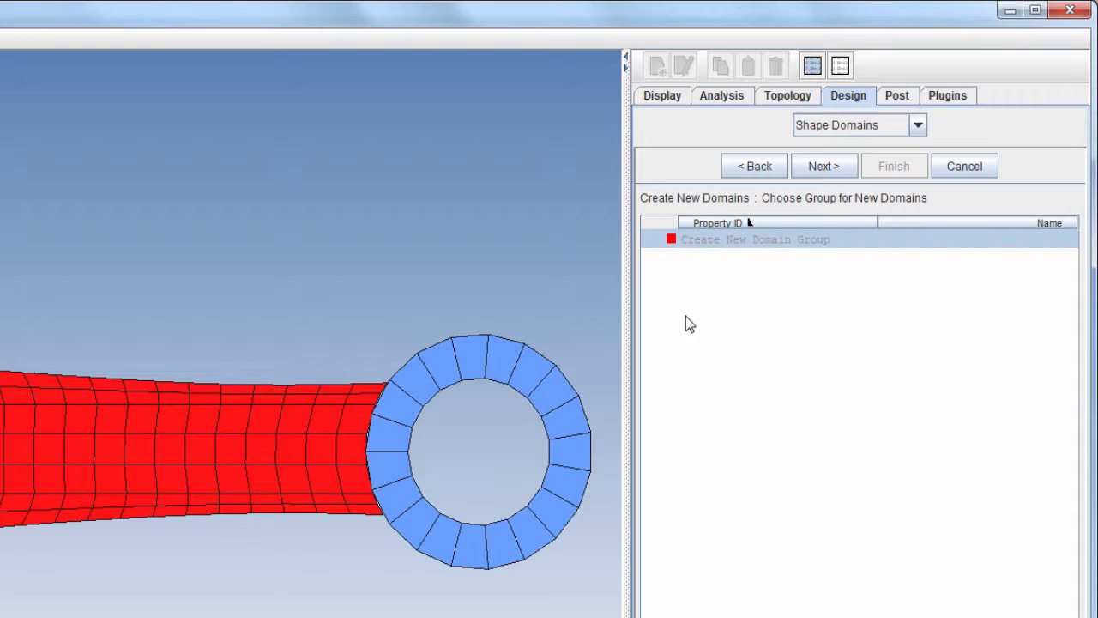
{"action": "left_click", "coordinate": [824, 167]}
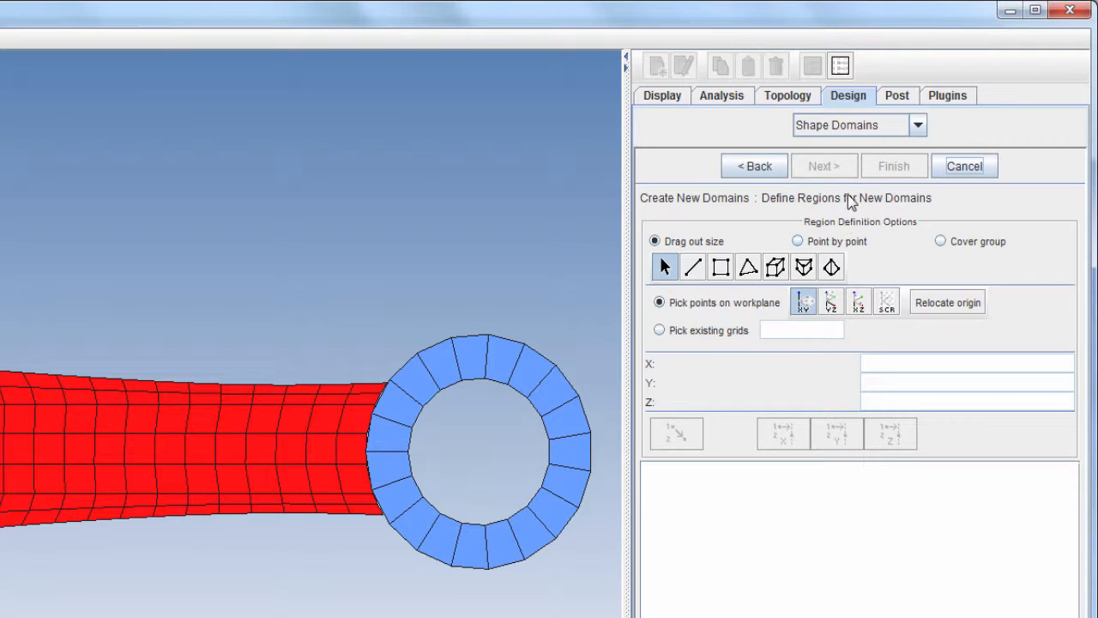
Step: Define a quad domain region point by point from four existing grids at the corners around the rod's shank
{"action": "left_click", "coordinate": [822, 245]}
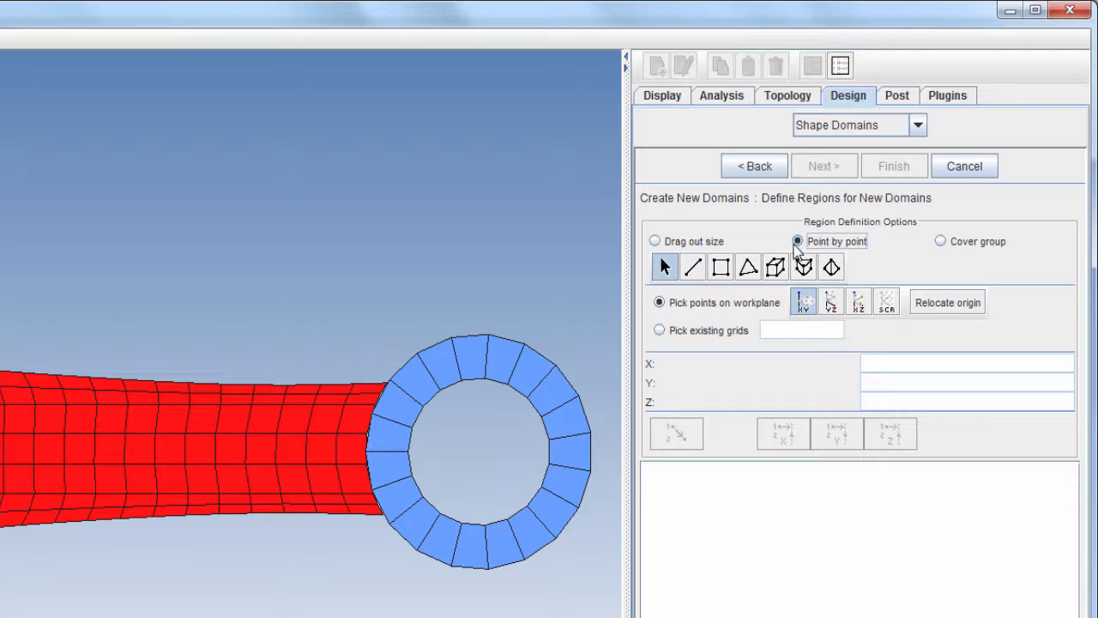
{"action": "left_click", "coordinate": [721, 266]}
{"action": "left_click", "coordinate": [695, 340]}
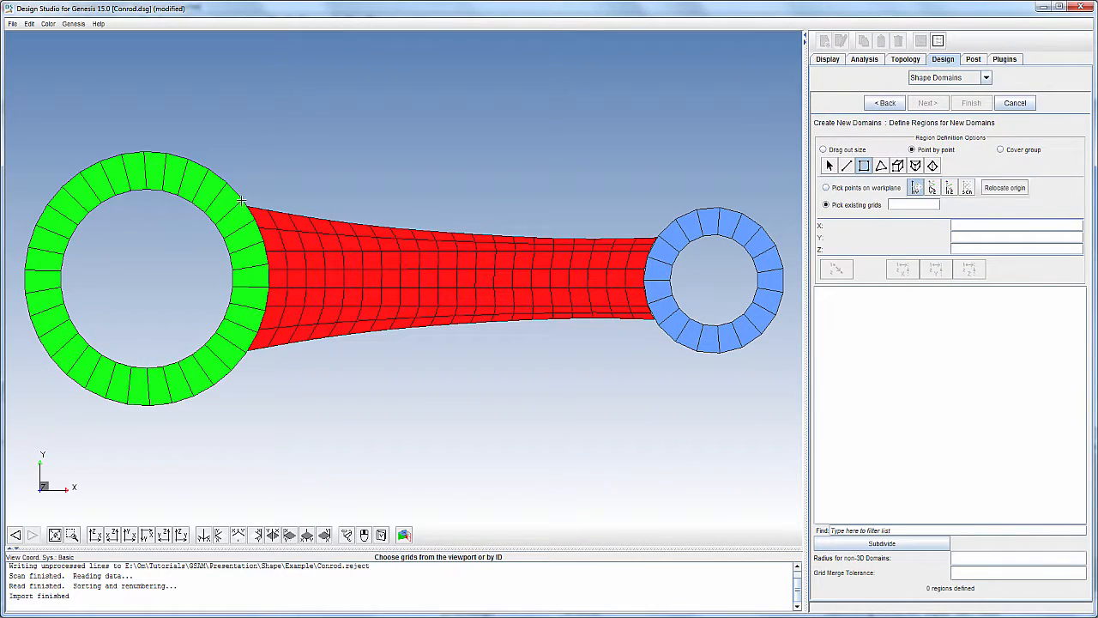
{"action": "left_click", "coordinate": [243, 352]}
{"action": "left_click", "coordinate": [659, 324]}
{"action": "left_click", "coordinate": [660, 235]}
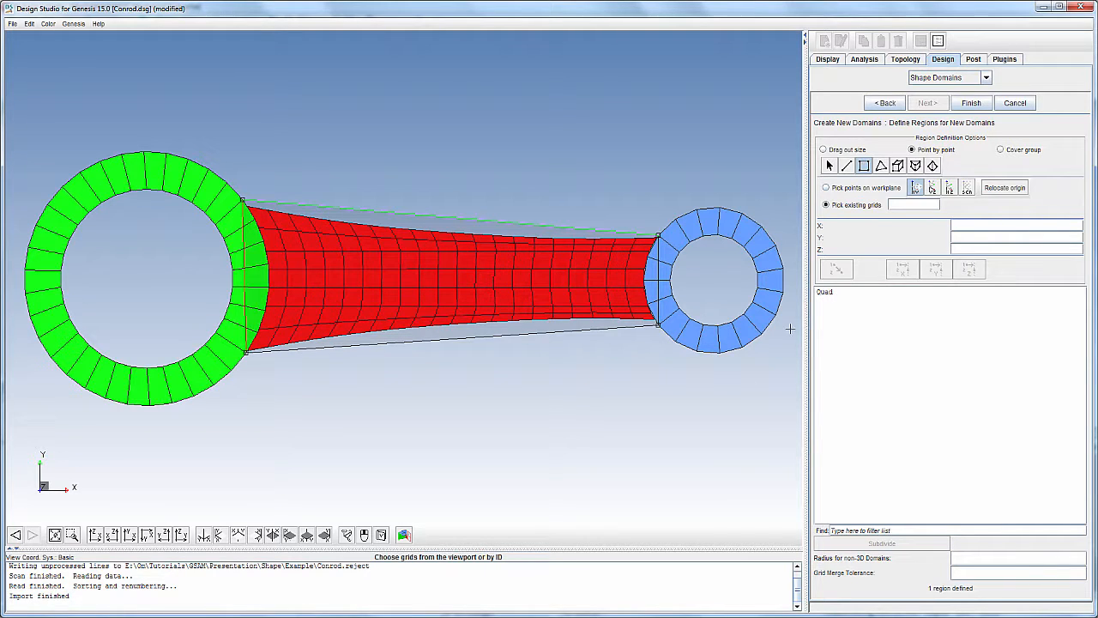
Step: Subdivide the quad region into 2 by 10 elements and finish creating the shape domains
{"action": "left_click", "coordinate": [827, 293]}
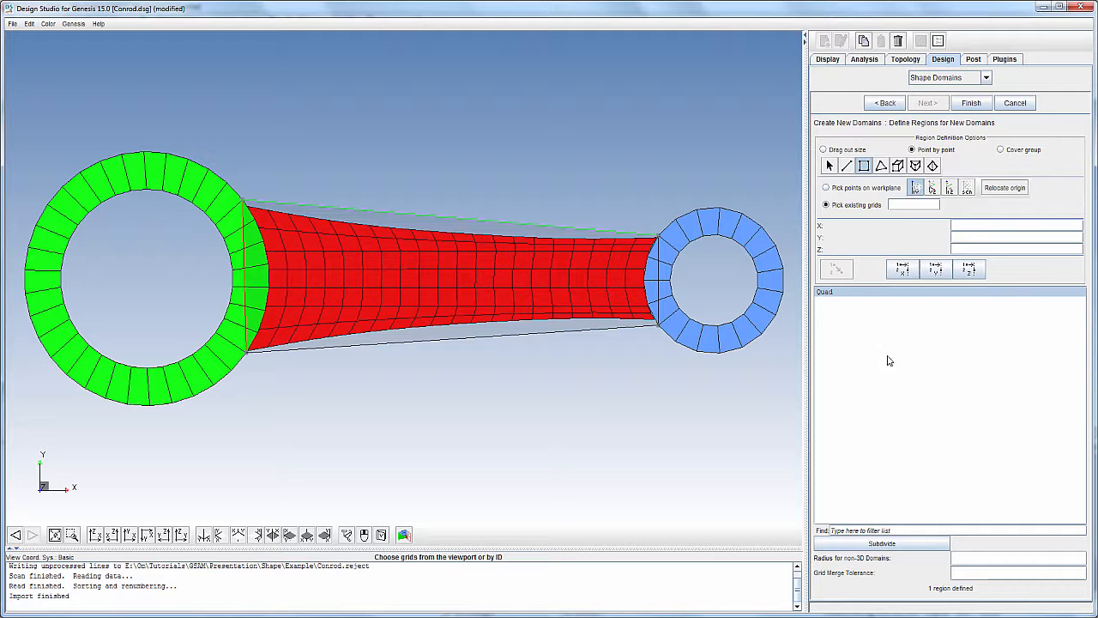
{"action": "left_click", "coordinate": [881, 545]}
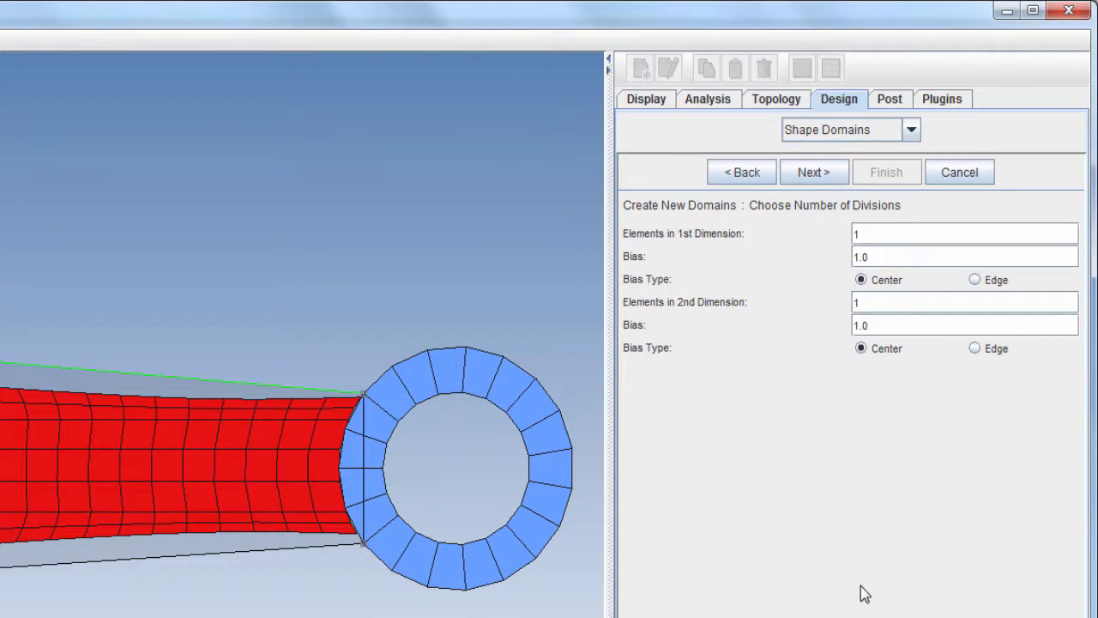
{"action": "left_click", "coordinate": [874, 236]}
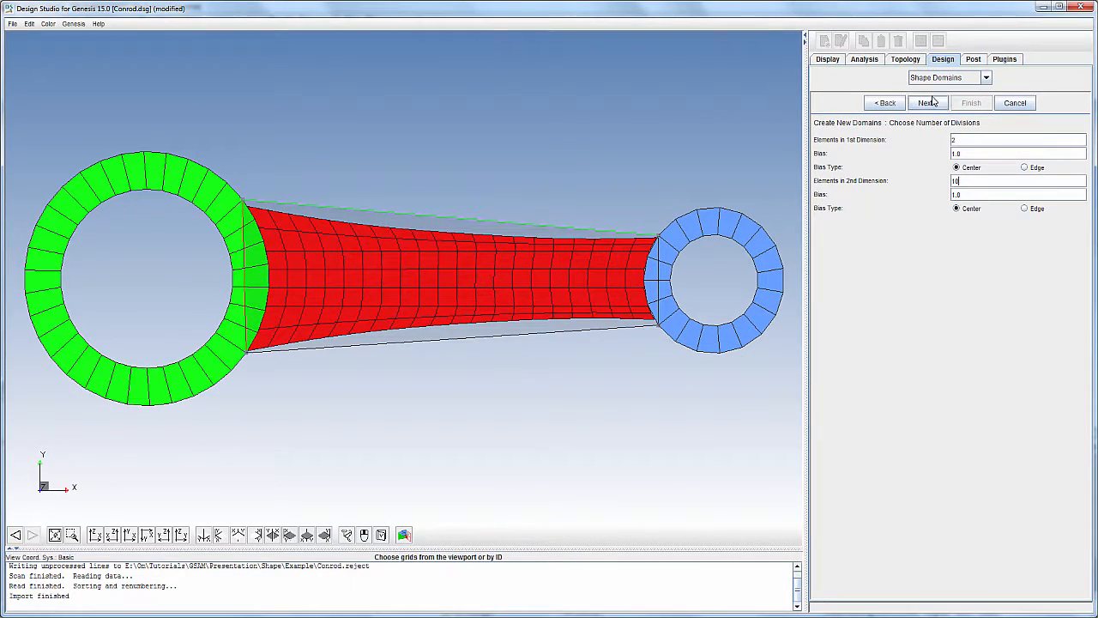
{"action": "left_click", "coordinate": [930, 103]}
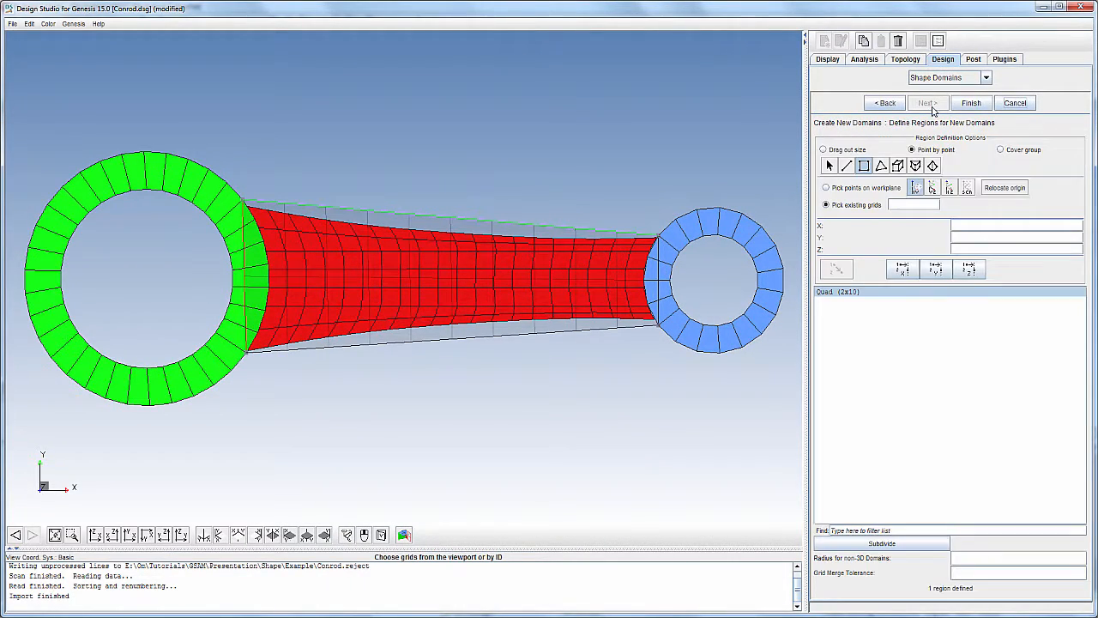
{"action": "left_click", "coordinate": [974, 104]}
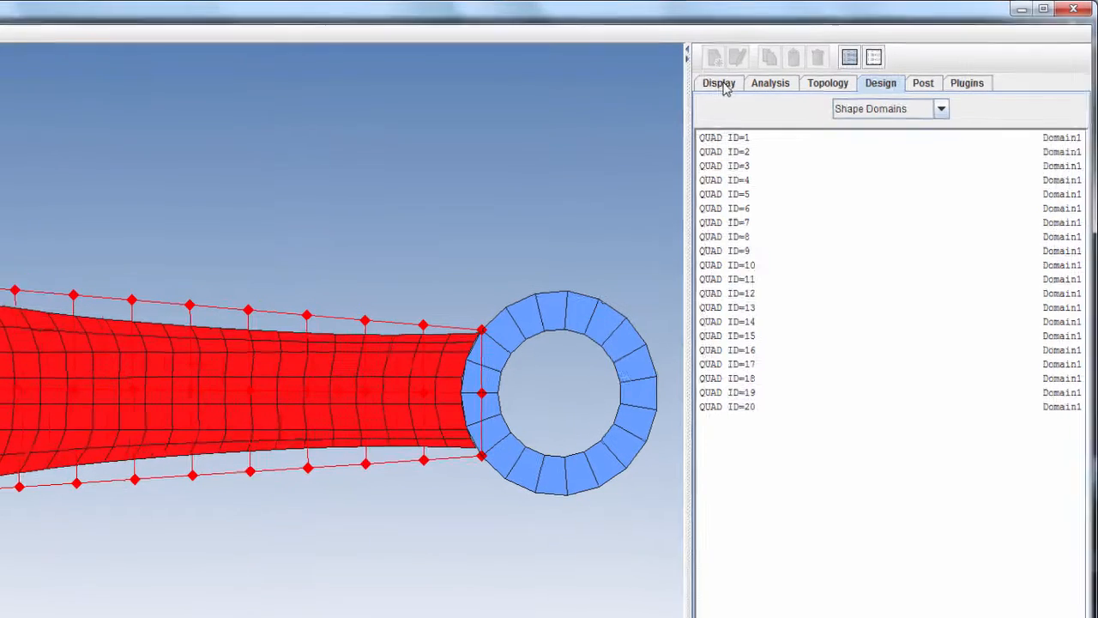
Step: Assign color 3 (blue) to the three PSOLID groups 65, 121 and 135
{"action": "left_click", "coordinate": [827, 59]}
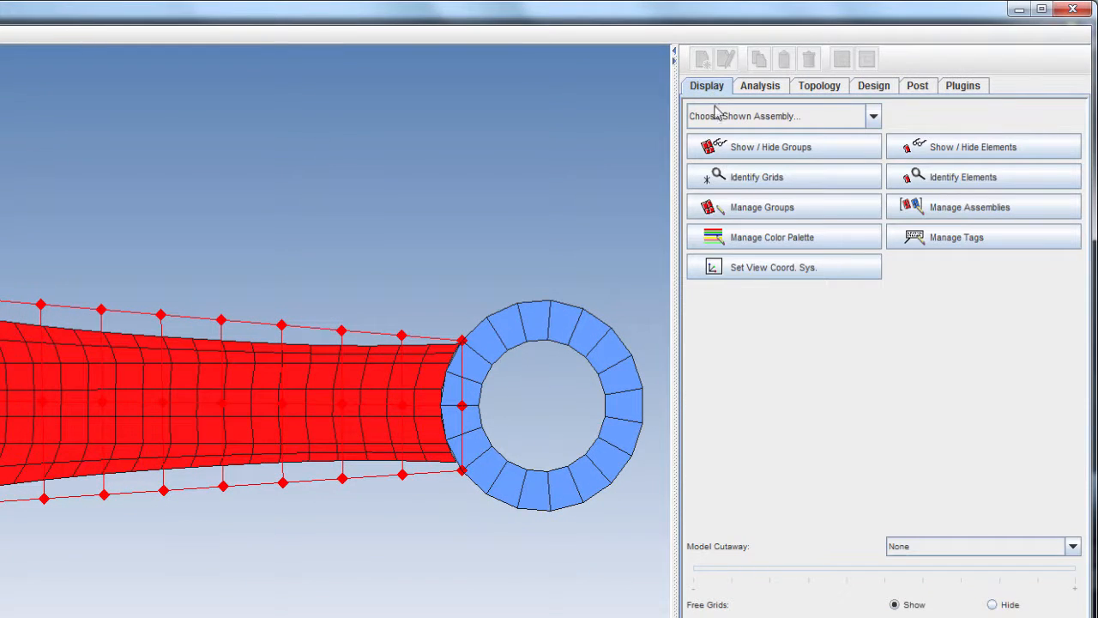
{"action": "left_click", "coordinate": [787, 214]}
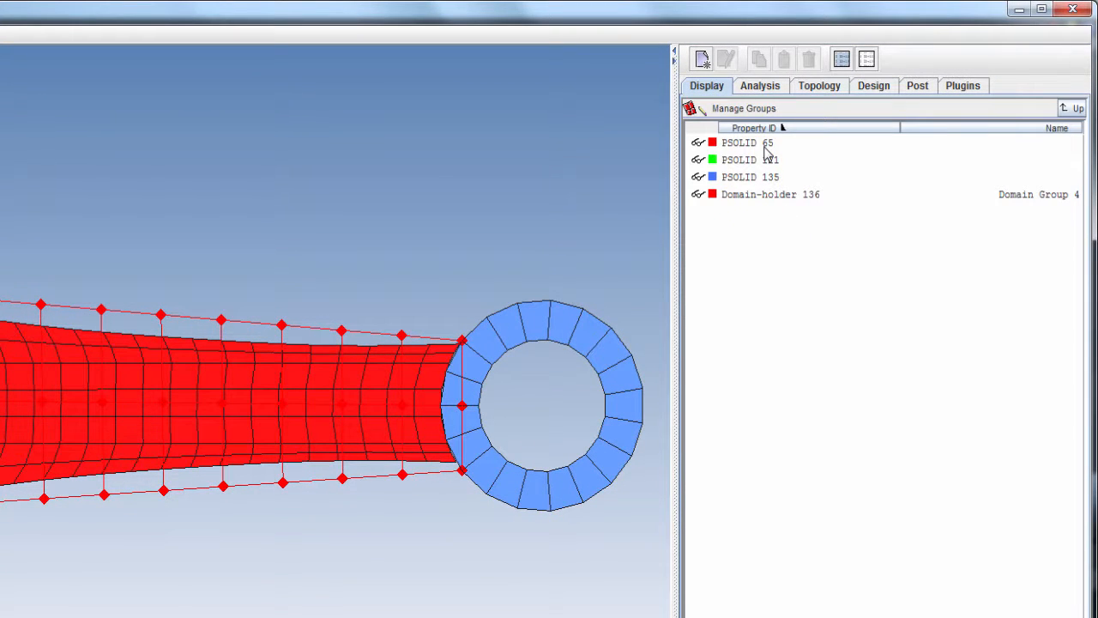
{"action": "left_click_drag", "start_coordinate": [765, 143], "coordinate": [774, 180]}
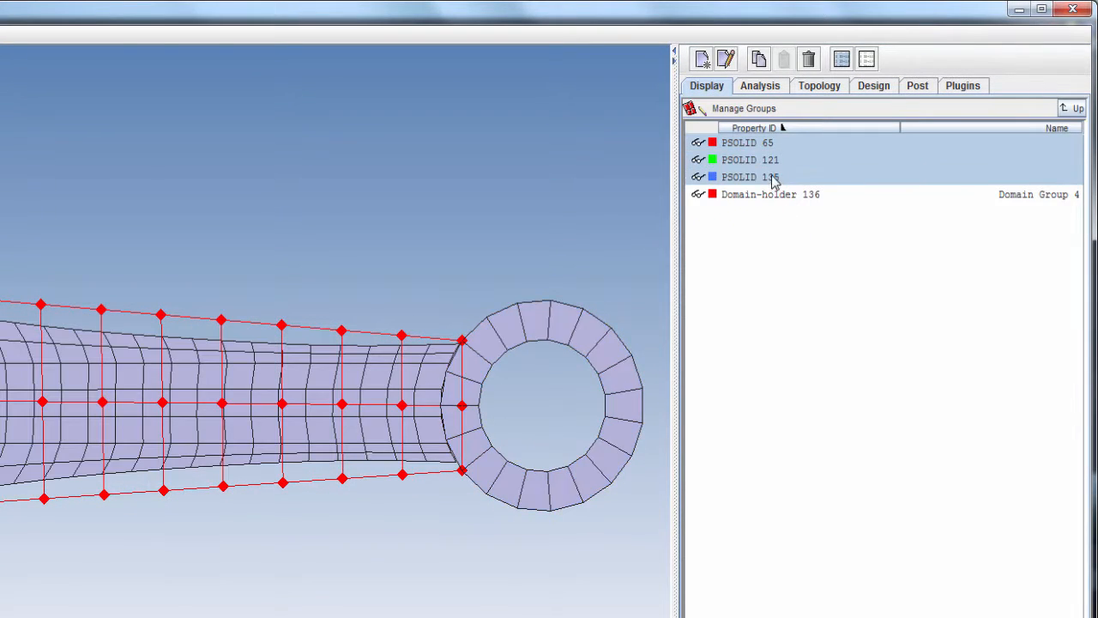
{"action": "left_click", "coordinate": [726, 58]}
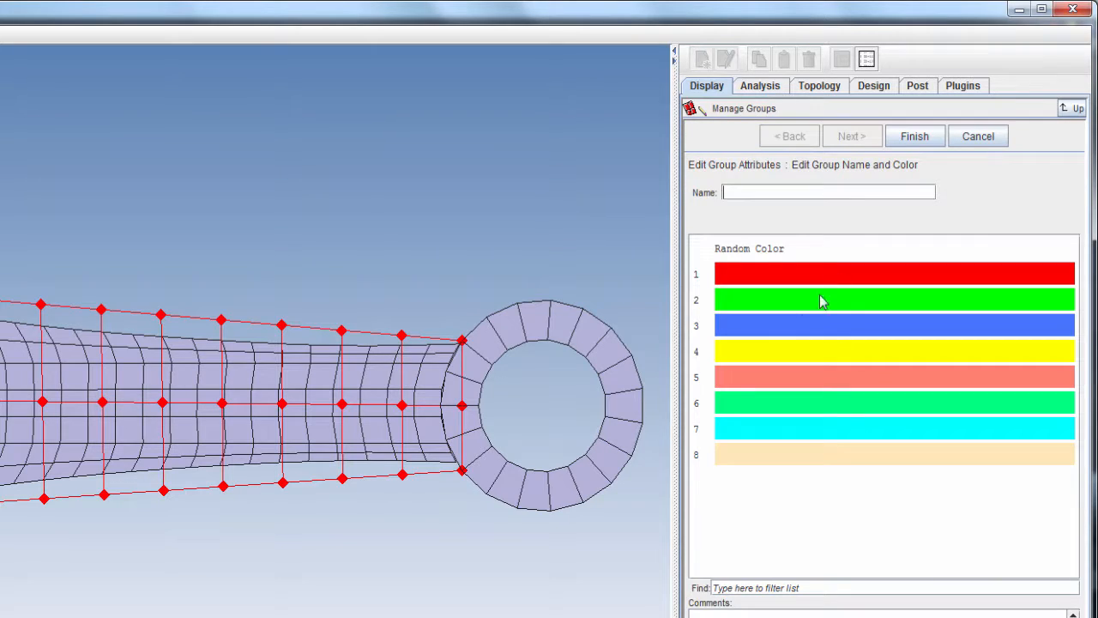
{"action": "left_click", "coordinate": [782, 331]}
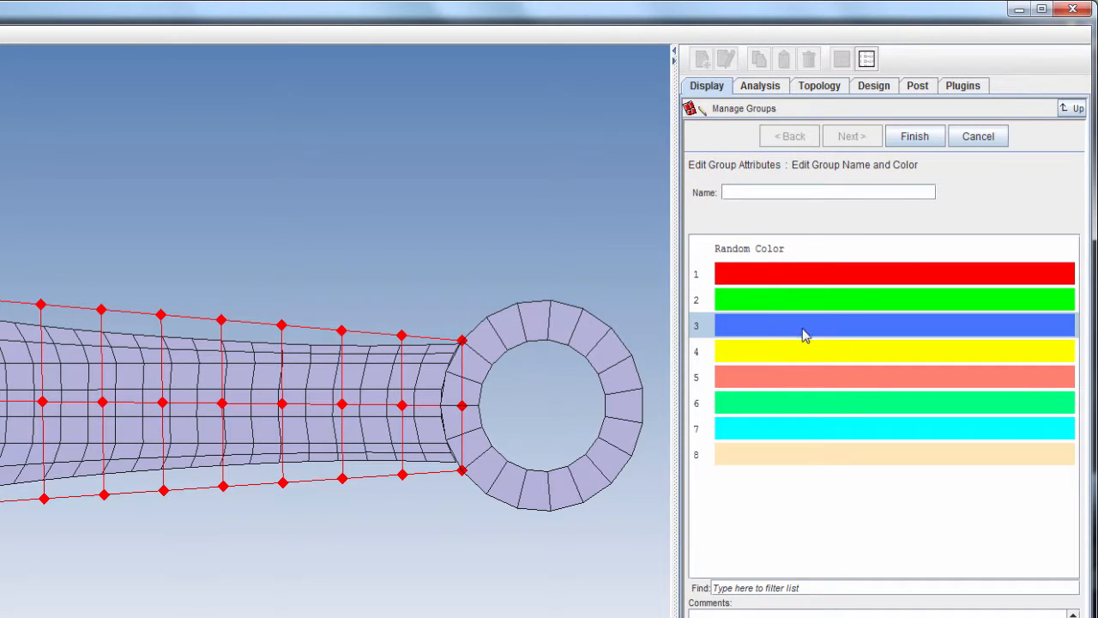
{"action": "left_click", "coordinate": [915, 138]}
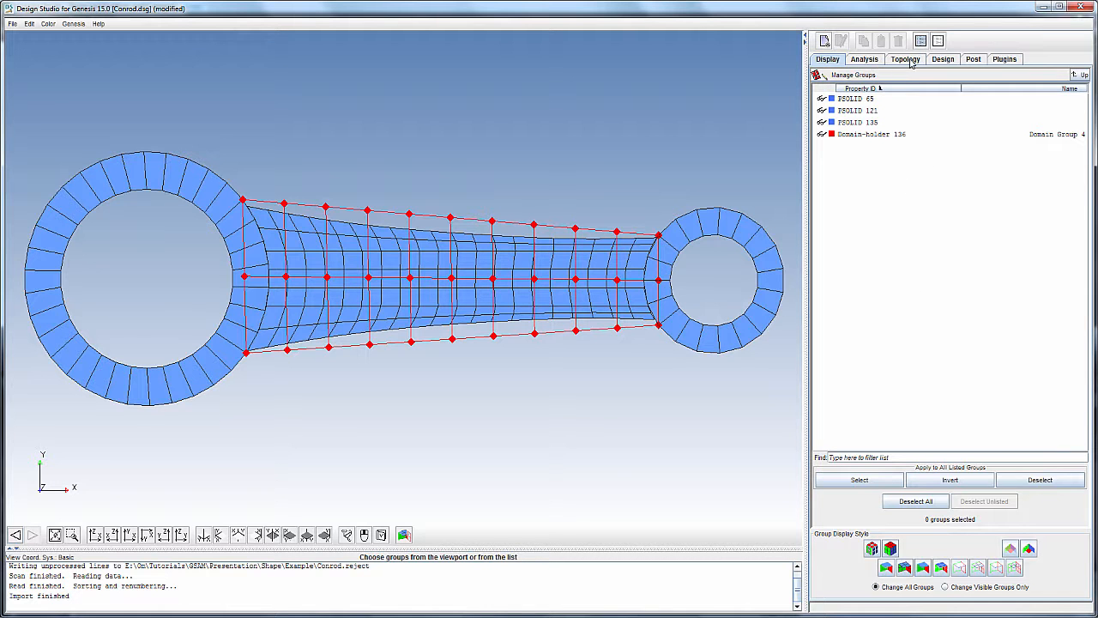
Step: Create a domain morphing set named Shank with freeform enabled and a maximum perturbation of 5
{"action": "left_click", "coordinate": [943, 60]}
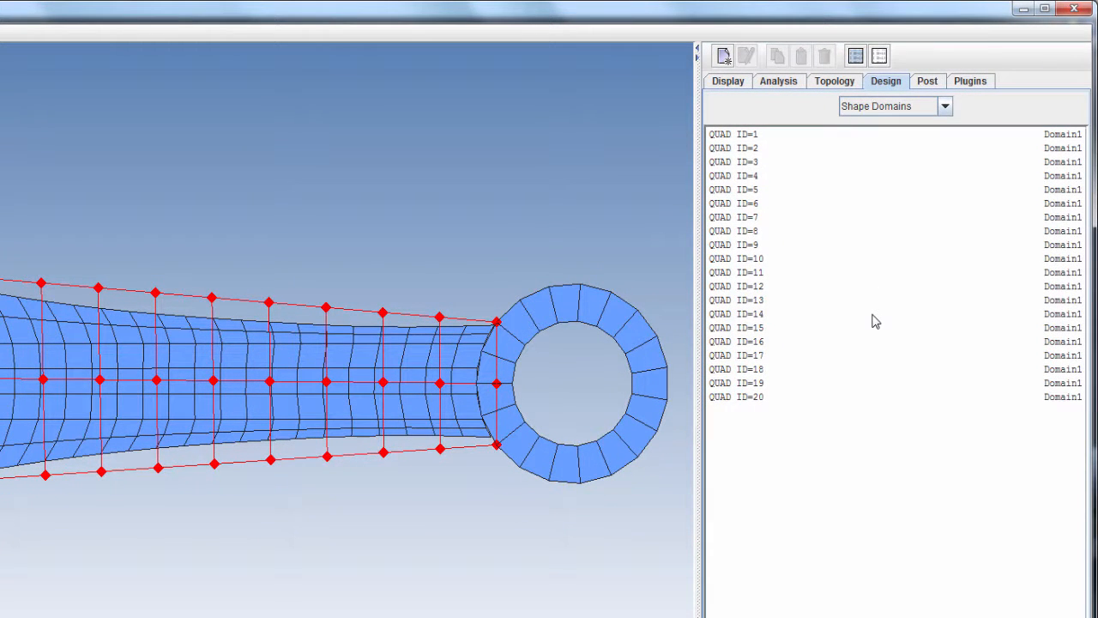
{"action": "left_click", "coordinate": [945, 105]}
{"action": "left_click", "coordinate": [907, 259]}
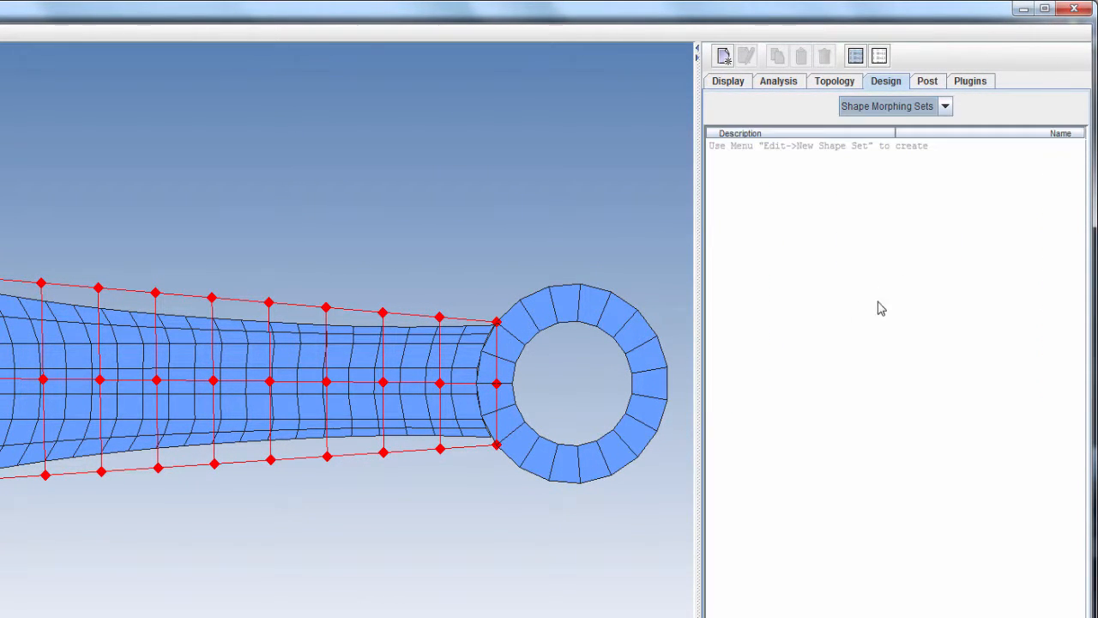
{"action": "left_click", "coordinate": [724, 58]}
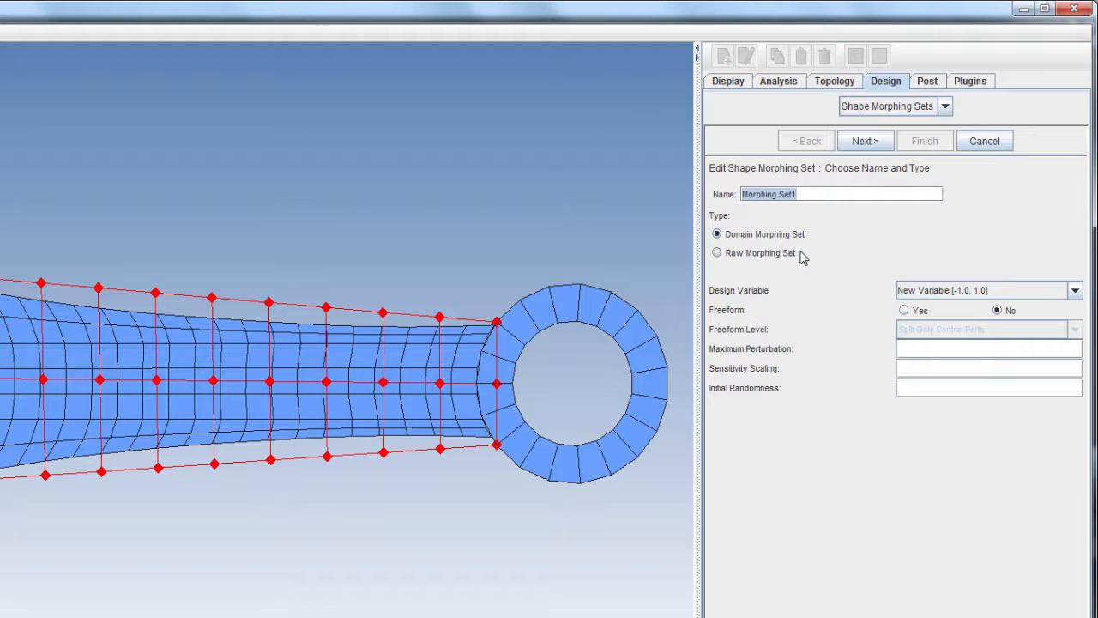
{"action": "key", "text": "BackSpace"}
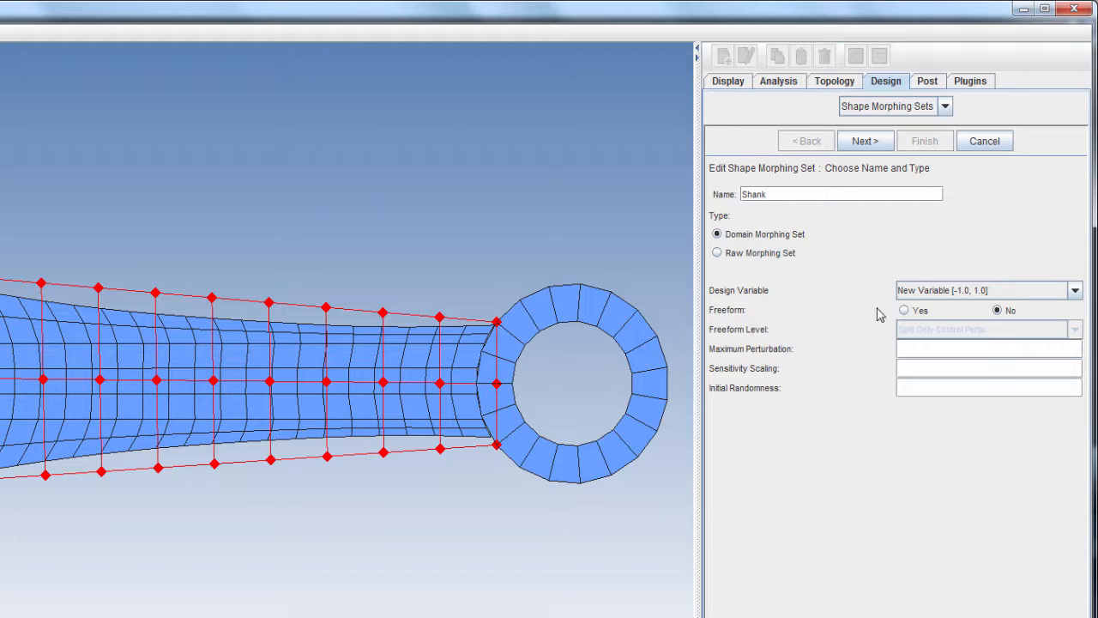
{"action": "left_click", "coordinate": [906, 310]}
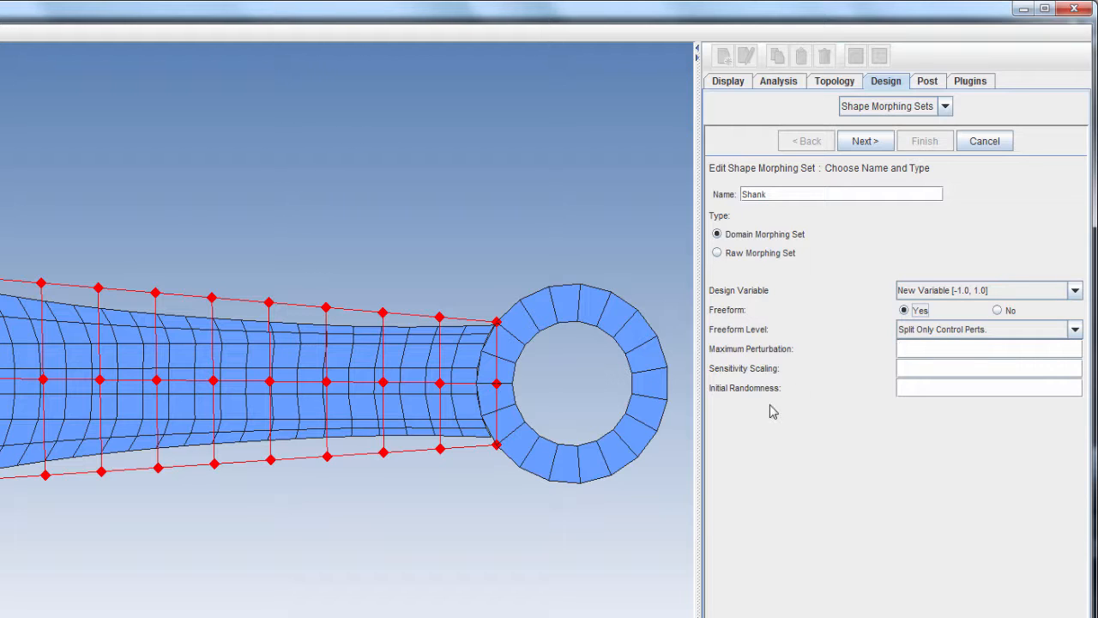
{"action": "left_click", "coordinate": [927, 350]}
{"action": "left_click", "coordinate": [879, 142]}
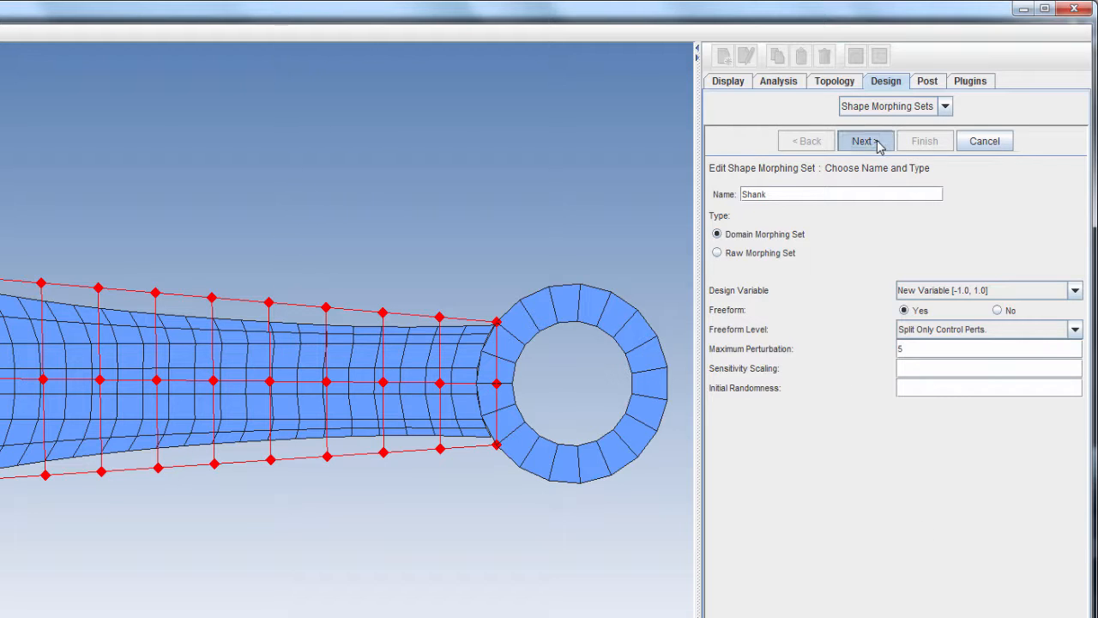
Step: Choose all 20 quad domains for the Shank morphing set to act upon
{"action": "left_click", "coordinate": [749, 194]}
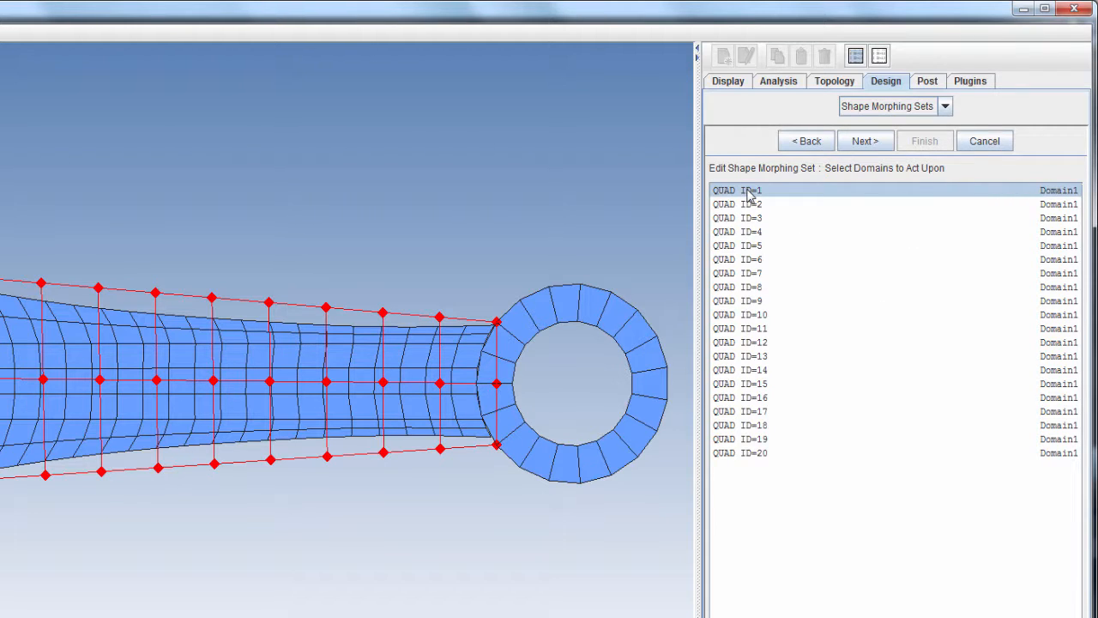
{"action": "key", "text": "ctrl+a"}
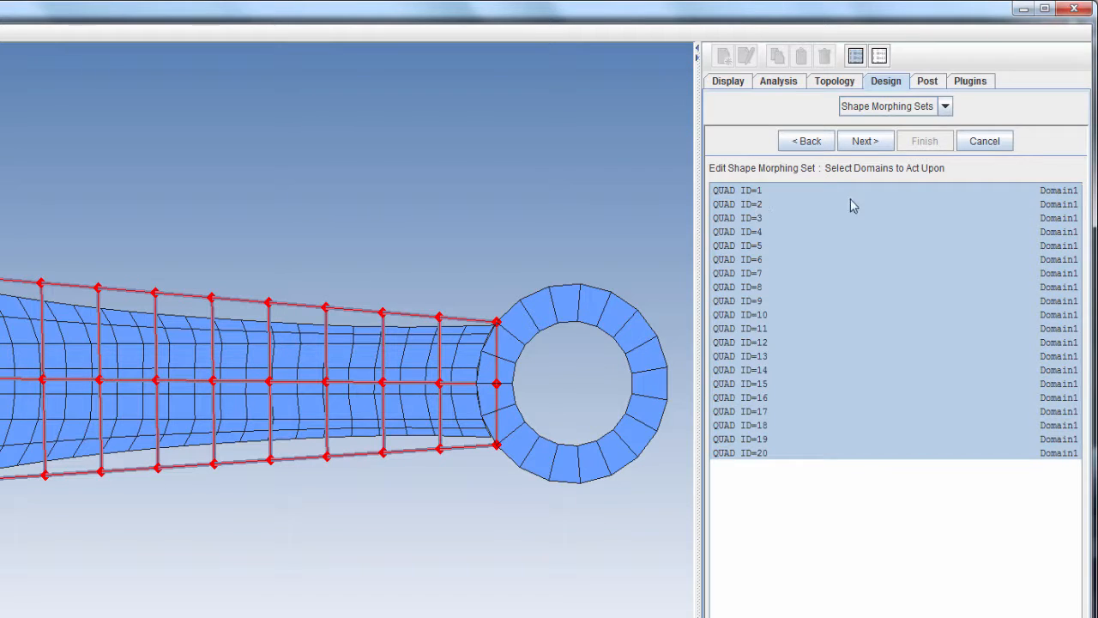
{"action": "left_click", "coordinate": [876, 142]}
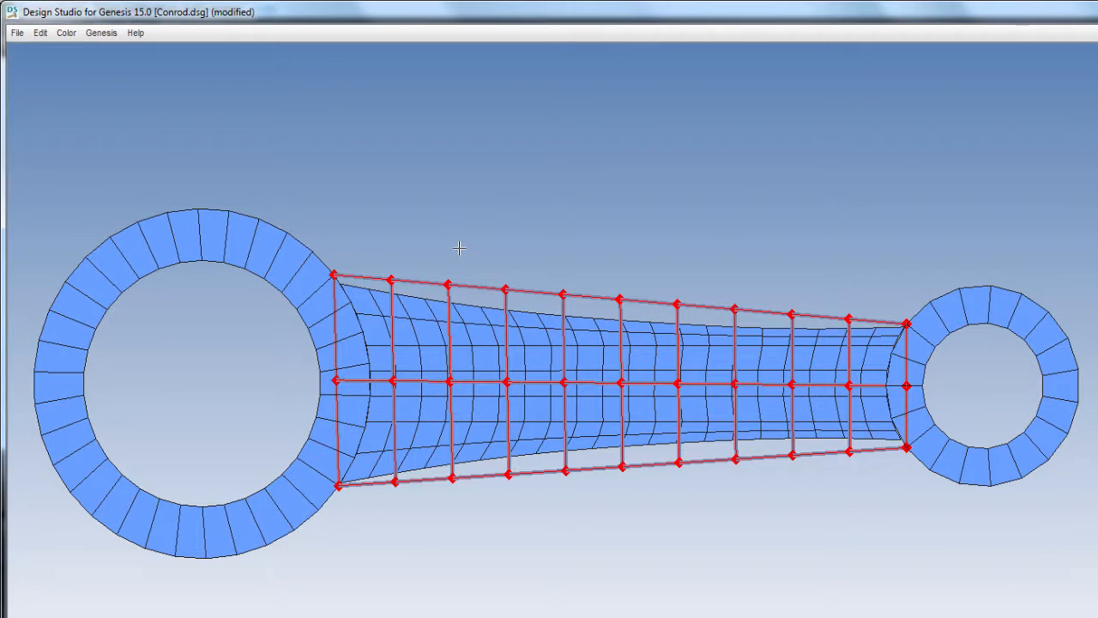
Step: Add a perturbation with direction 0, -1, 0 and magnitude 1 to the nine inner domain grids along the shank's upper edge
{"action": "left_click", "coordinate": [392, 280]}
{"action": "left_click", "coordinate": [417, 279]}
{"action": "left_click", "coordinate": [448, 285]}
{"action": "left_click", "coordinate": [505, 289]}
{"action": "left_click", "coordinate": [563, 294]}
{"action": "left_click", "coordinate": [619, 300]}
{"action": "left_click", "coordinate": [677, 305]}
{"action": "left_click", "coordinate": [735, 309]}
{"action": "left_click", "coordinate": [792, 314]}
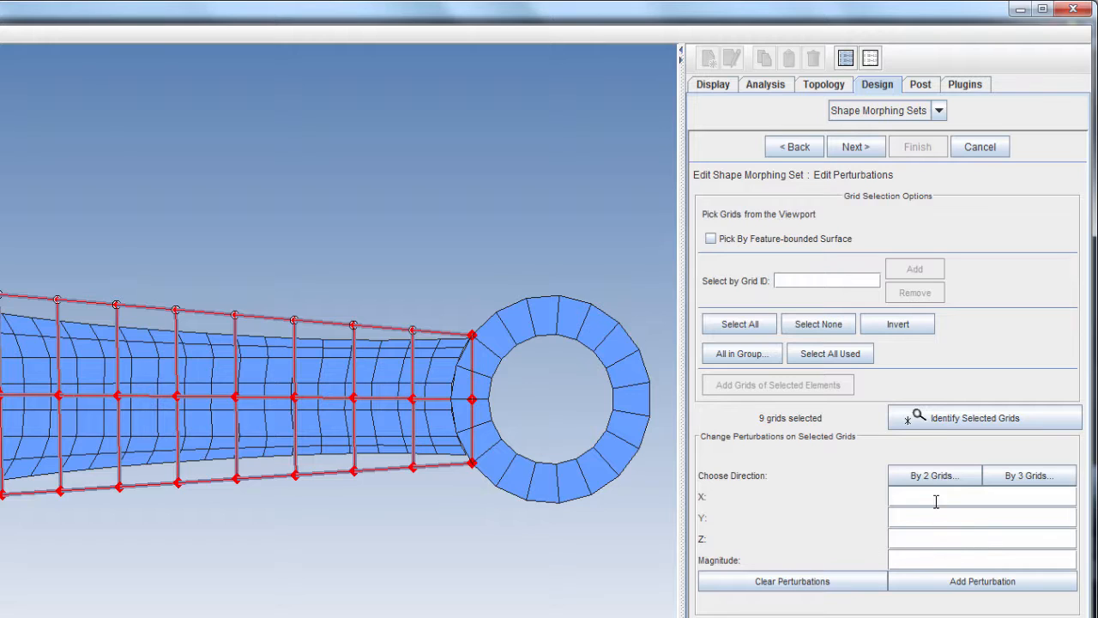
{"action": "type", "text": "0"}
{"action": "left_click", "coordinate": [925, 520]}
{"action": "type", "text": "-1"}
{"action": "left_click", "coordinate": [920, 539]}
{"action": "type", "text": "0"}
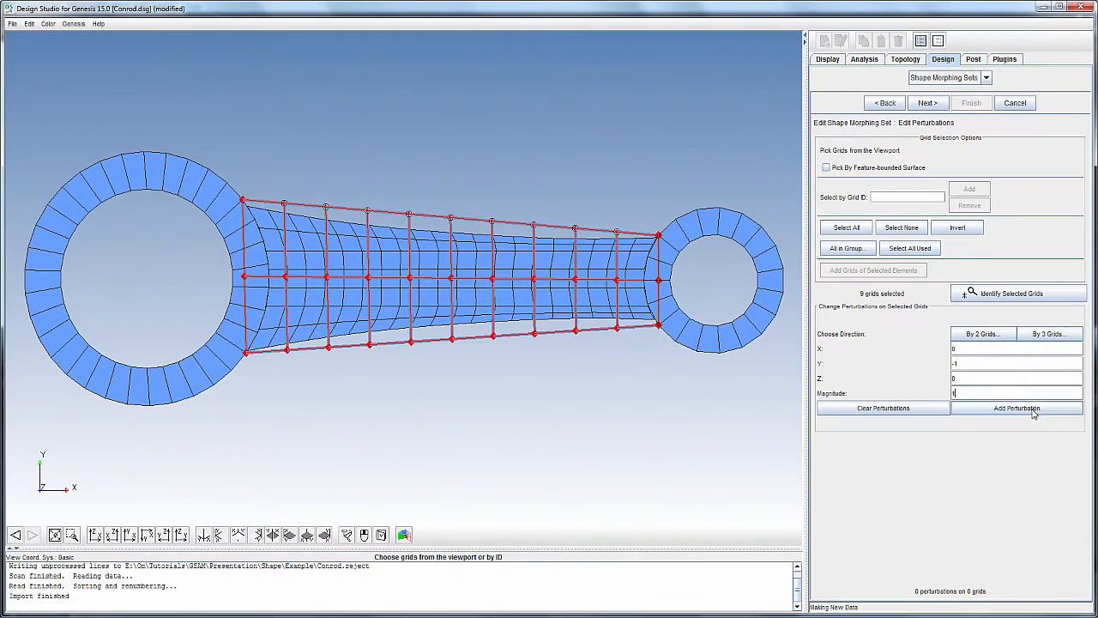
{"action": "left_click", "coordinate": [969, 581]}
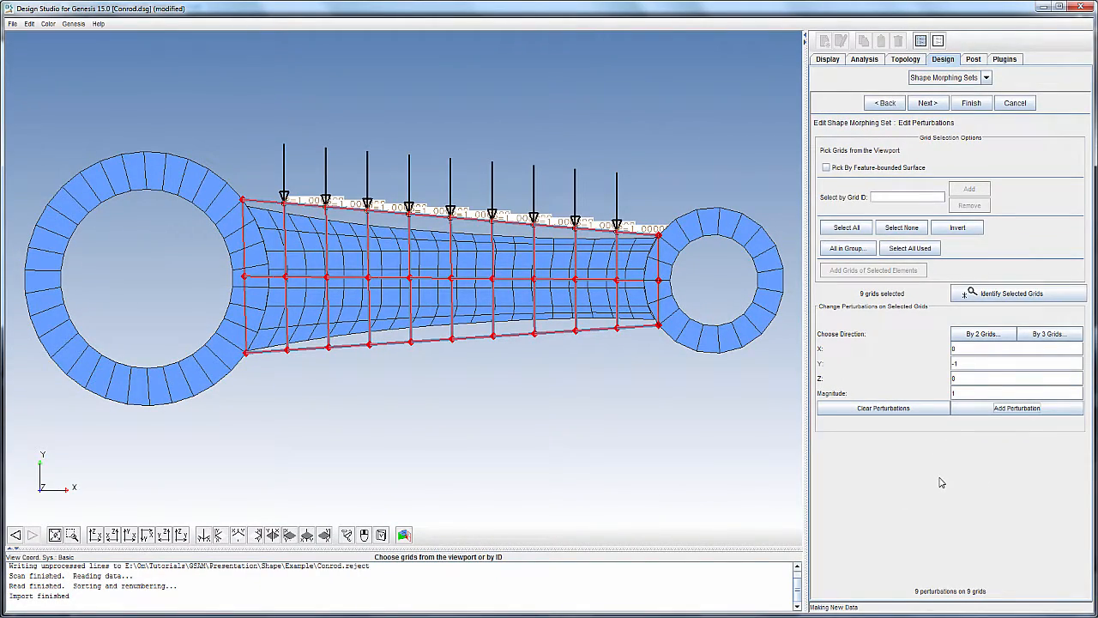
Step: Add a perturbation with direction 0, 1, 0 and magnitude 1 to the nine inner lower-edge grids, then finish the morphing set
{"action": "left_click", "coordinate": [912, 228]}
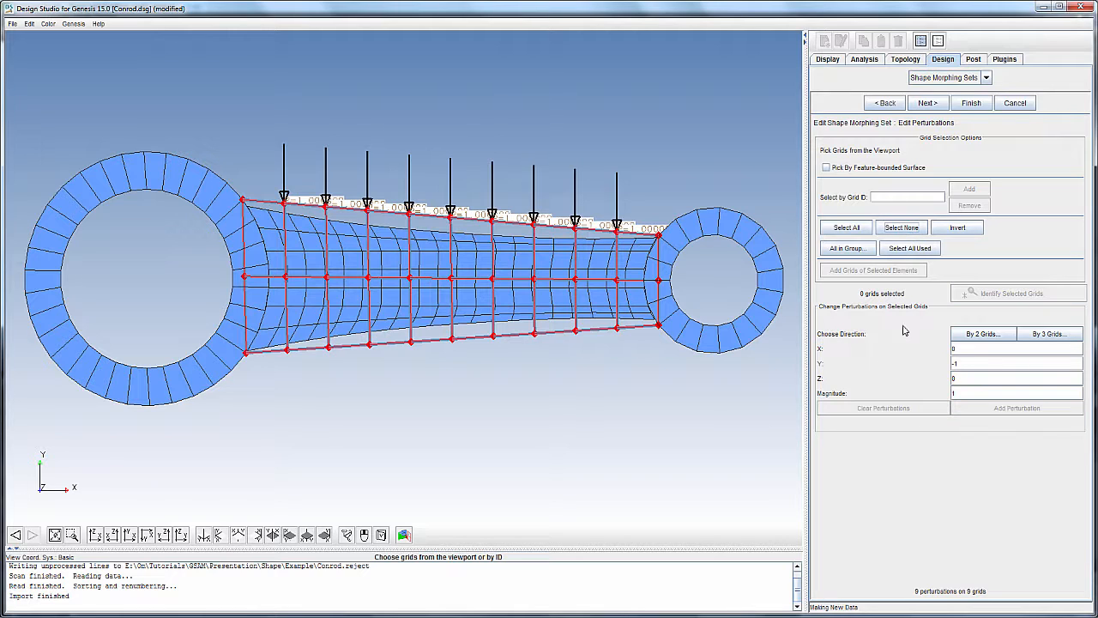
{"action": "left_click", "coordinate": [288, 350]}
{"action": "left_click", "coordinate": [328, 347]}
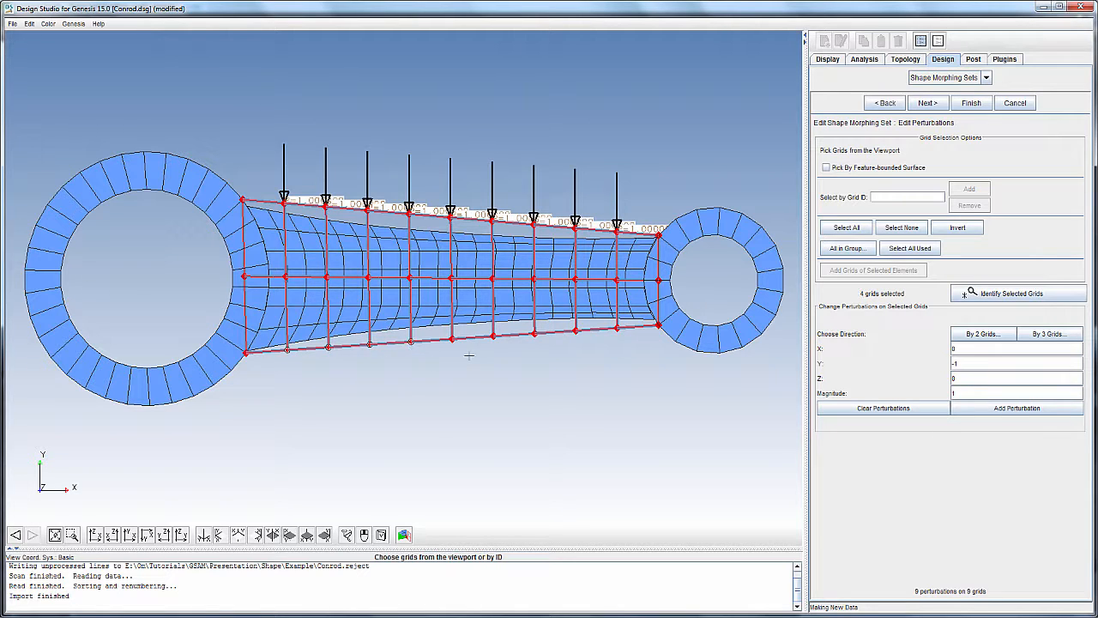
{"action": "left_click", "coordinate": [493, 336]}
{"action": "left_click", "coordinate": [576, 330]}
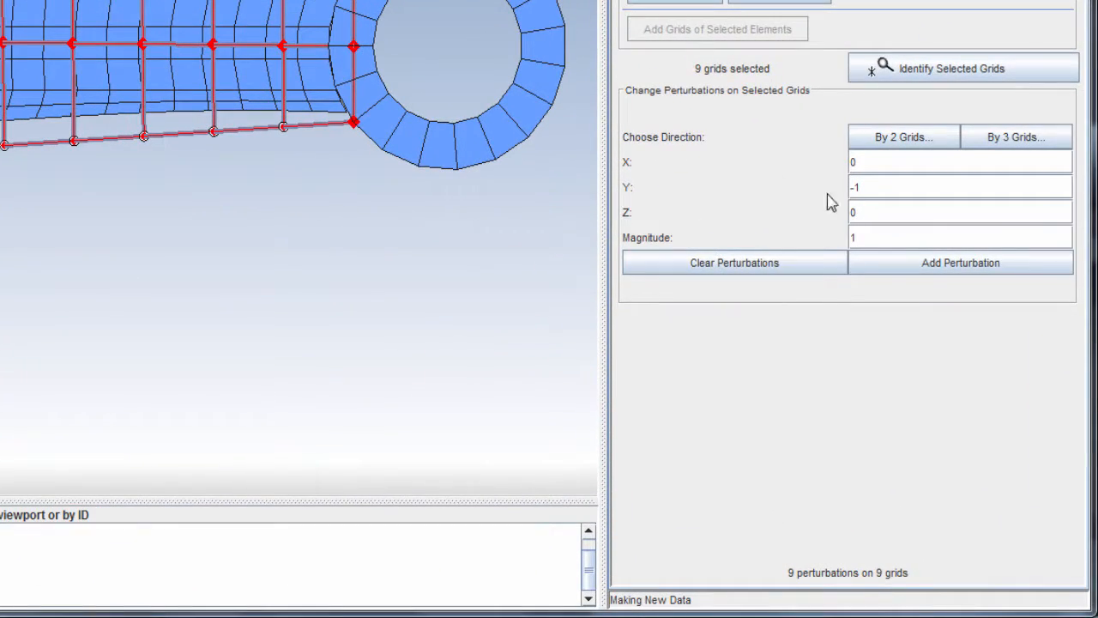
{"action": "left_click", "coordinate": [854, 187]}
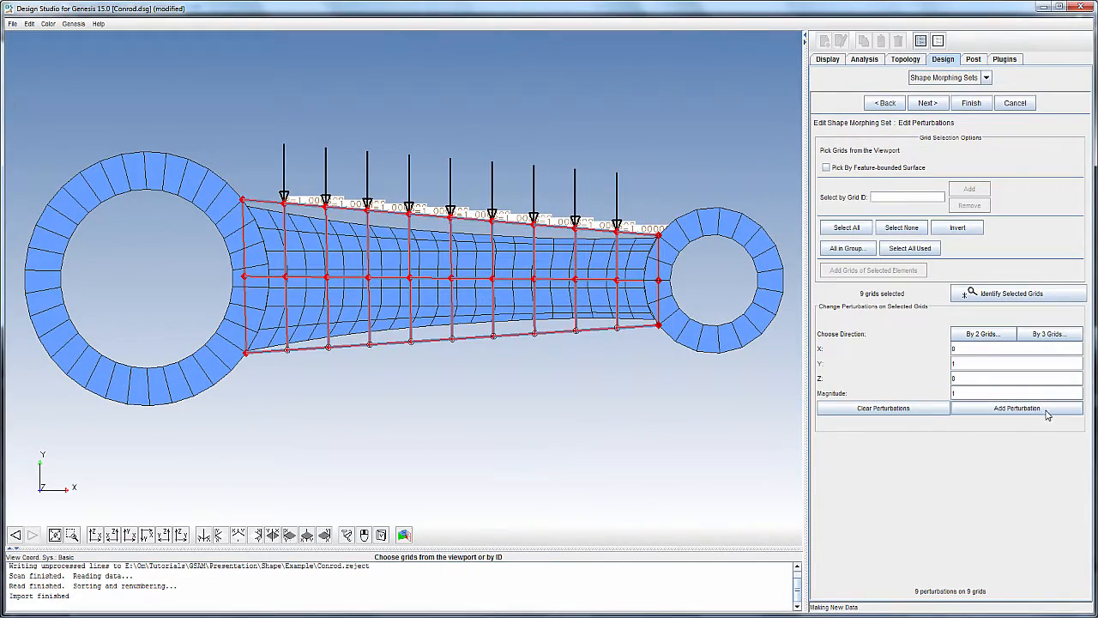
{"action": "left_click", "coordinate": [1018, 408]}
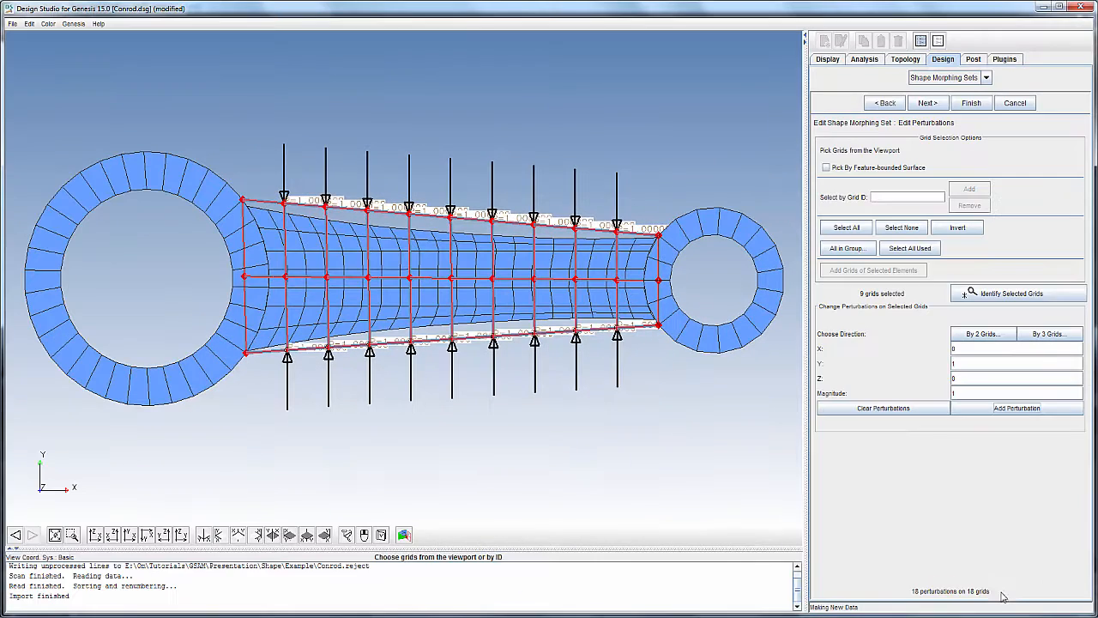
{"action": "left_click", "coordinate": [971, 103]}
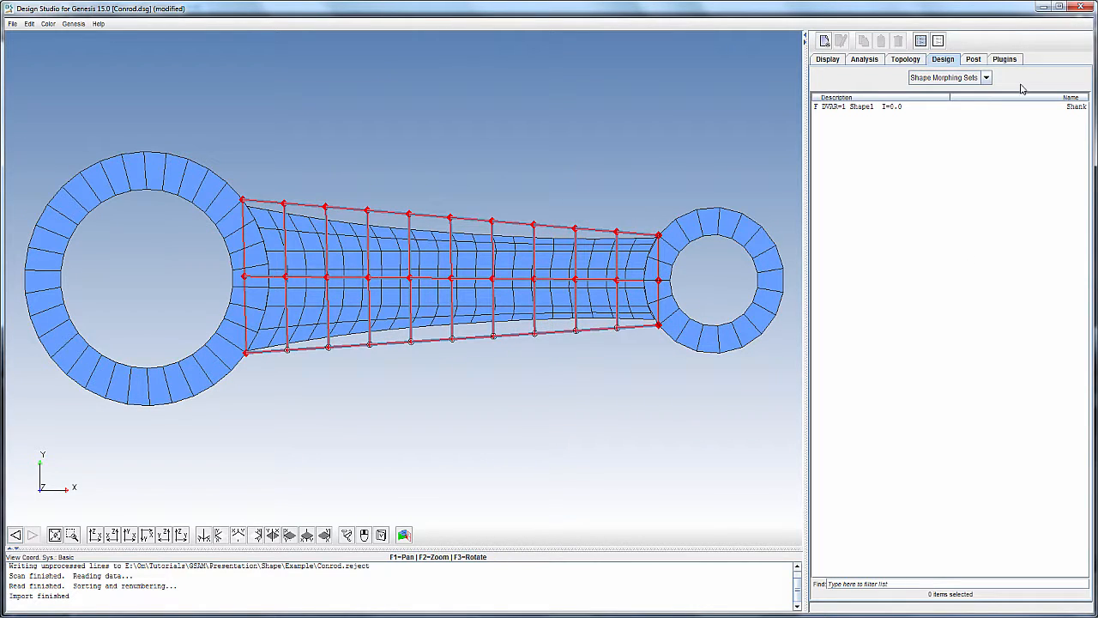
Step: Preview the DVAR 1 shape morphing set on the deformed mesh, first as an oscillating animation and then as a static shape
{"action": "left_click", "coordinate": [974, 60]}
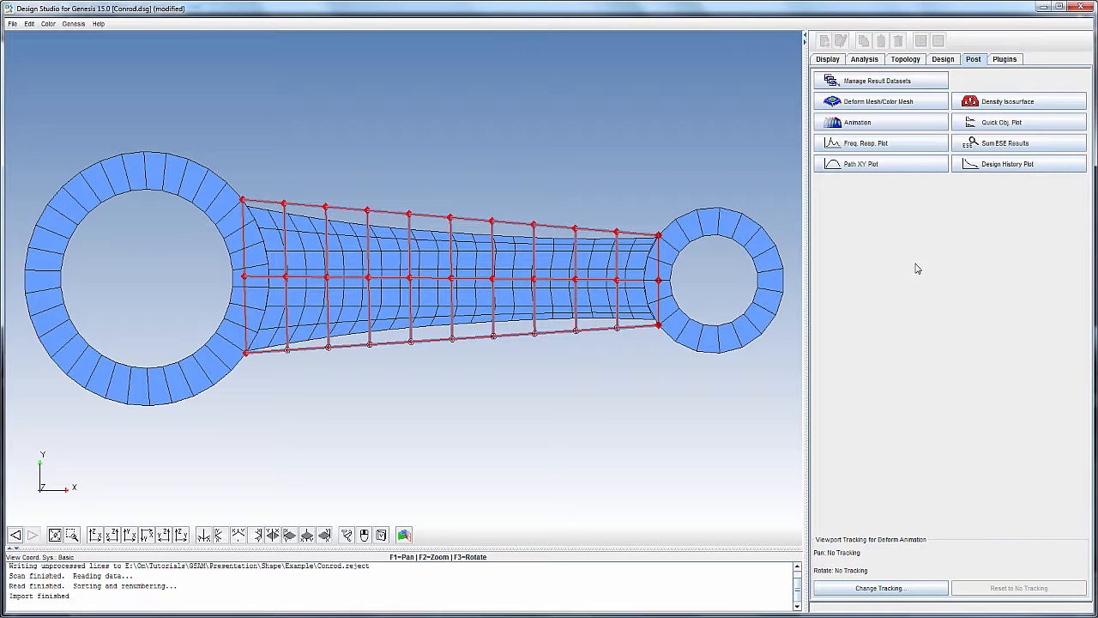
{"action": "left_click", "coordinate": [898, 104]}
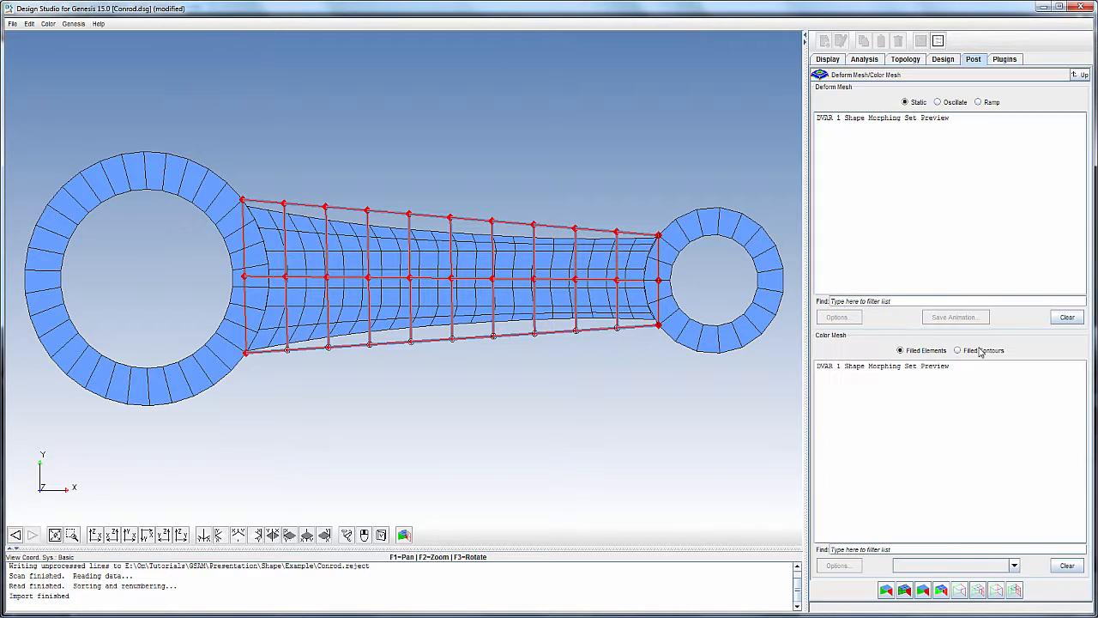
{"action": "left_click", "coordinate": [961, 103]}
{"action": "left_click", "coordinate": [884, 118]}
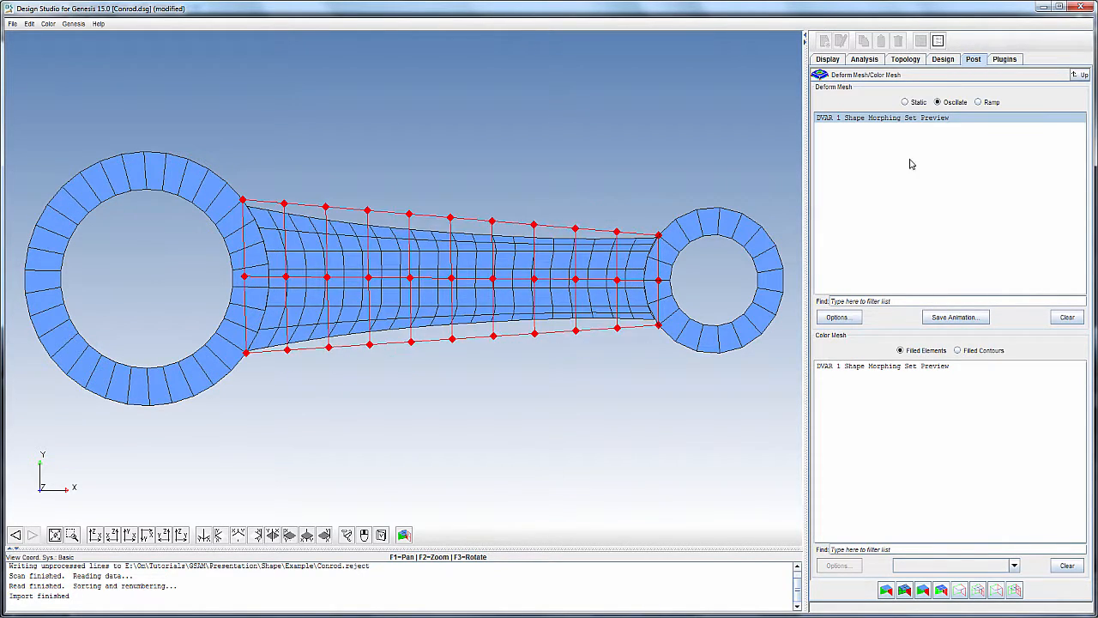
{"action": "left_click", "coordinate": [906, 102]}
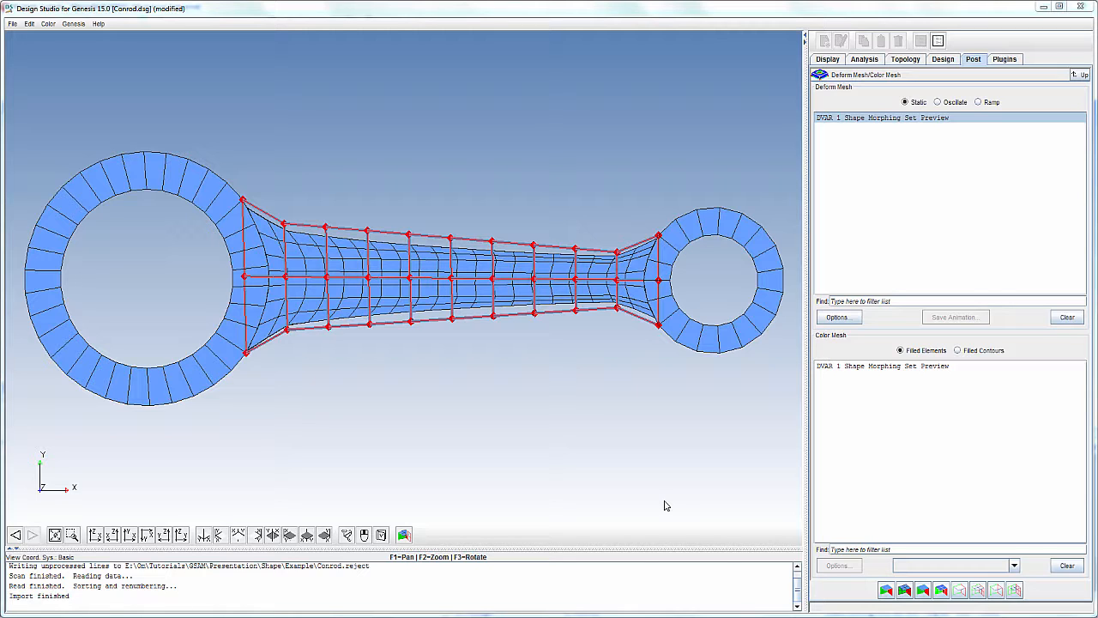
Step: Start a New Domains Quick Setup for shape domains named thickness, assigning them to a new domain group
{"action": "left_click", "coordinate": [944, 59]}
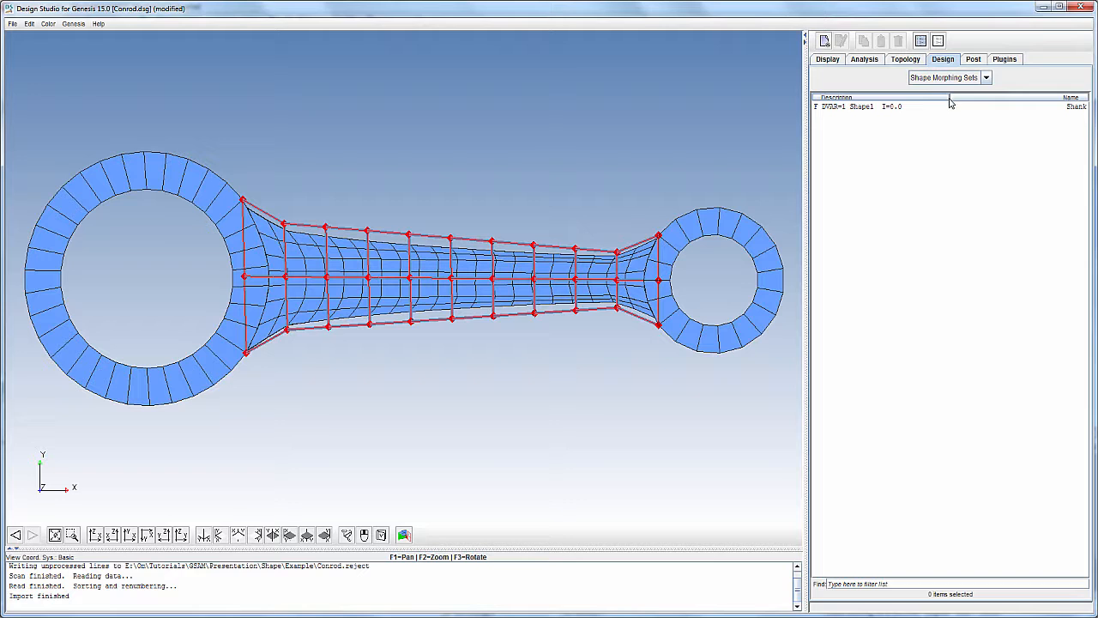
{"action": "left_click", "coordinate": [987, 78]}
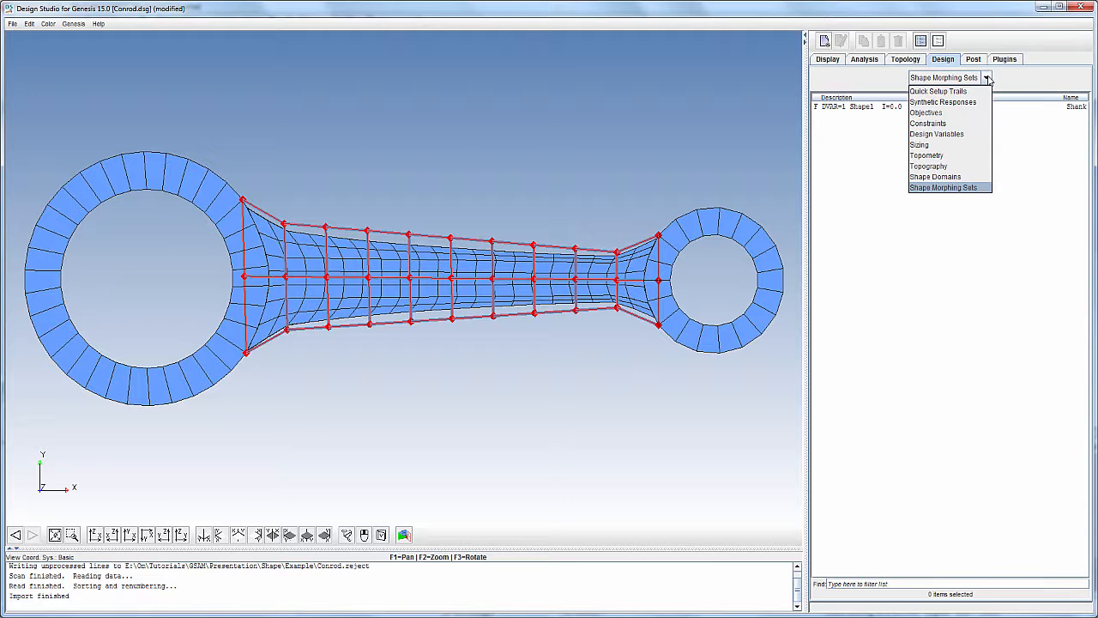
{"action": "left_click", "coordinate": [938, 176]}
{"action": "left_click", "coordinate": [1000, 371]}
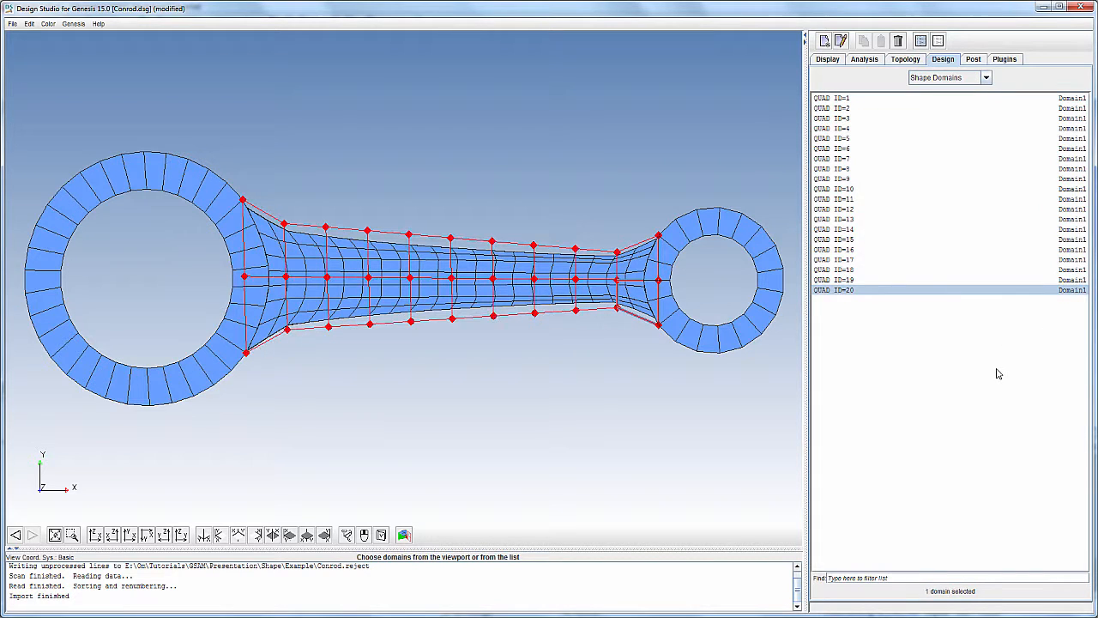
{"action": "left_click", "coordinate": [824, 41]}
{"action": "left_click_drag", "start_coordinate": [877, 147], "coordinate": [841, 146]}
{"action": "key", "text": "BackSpace"}
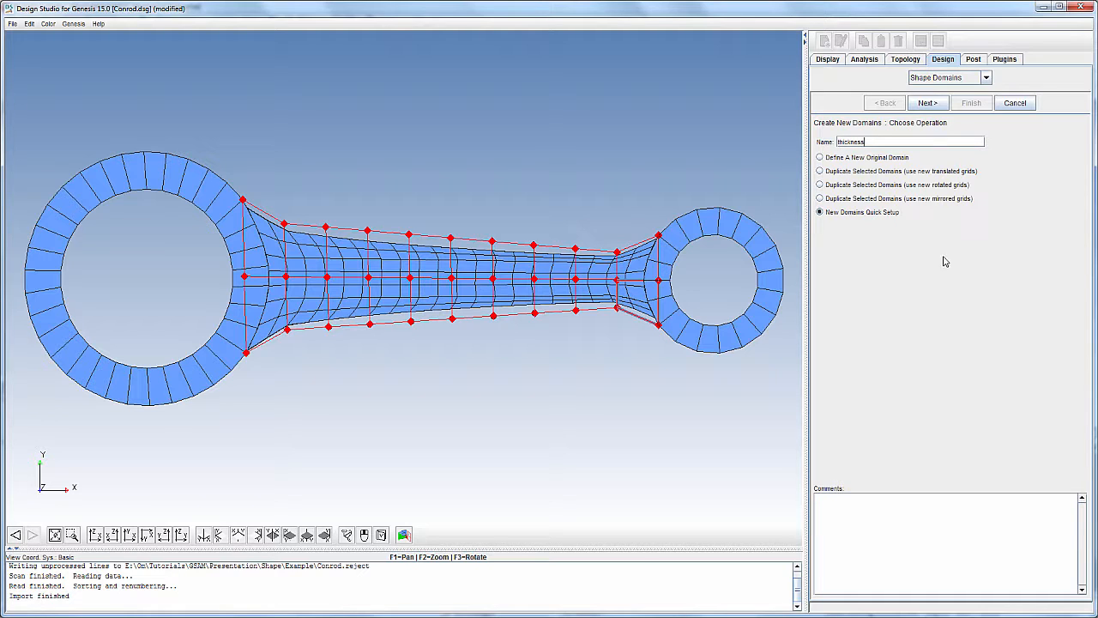
{"action": "left_click", "coordinate": [930, 104]}
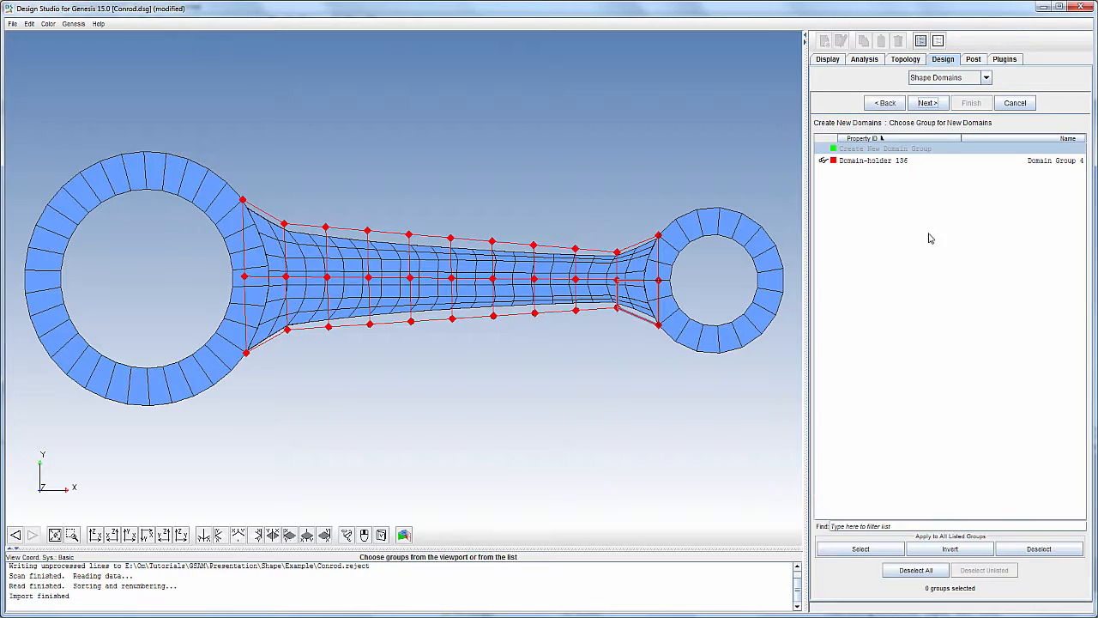
{"action": "left_click", "coordinate": [928, 102]}
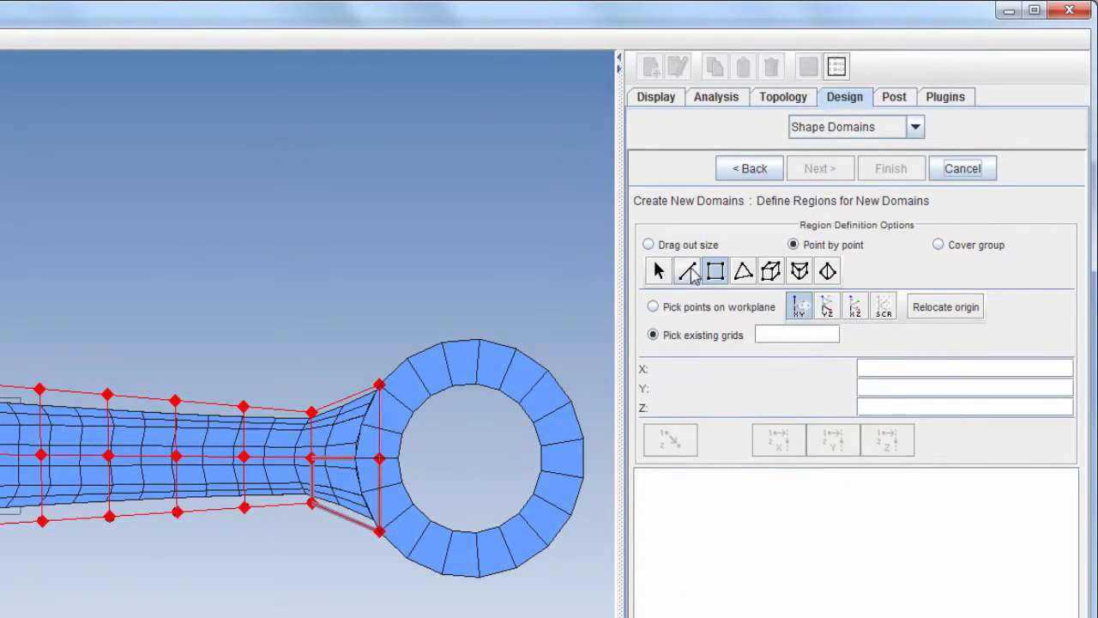
Step: Set the region definition to a dragged-out quad with points picked on the YZ workplane
{"action": "left_click", "coordinate": [649, 244]}
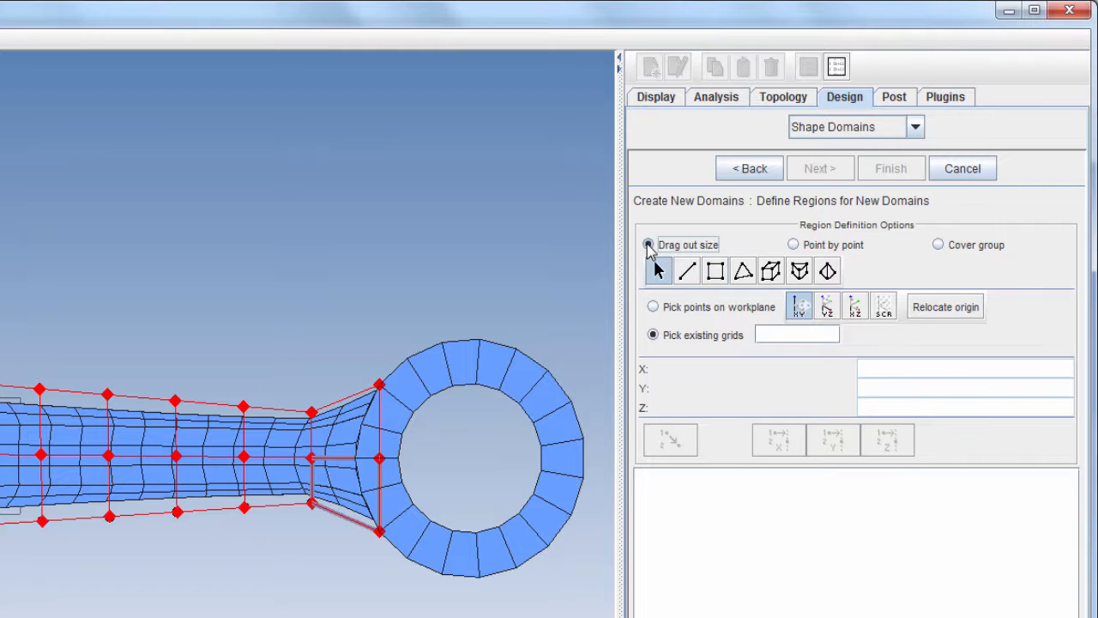
{"action": "left_click", "coordinate": [714, 271]}
{"action": "left_click", "coordinate": [654, 308]}
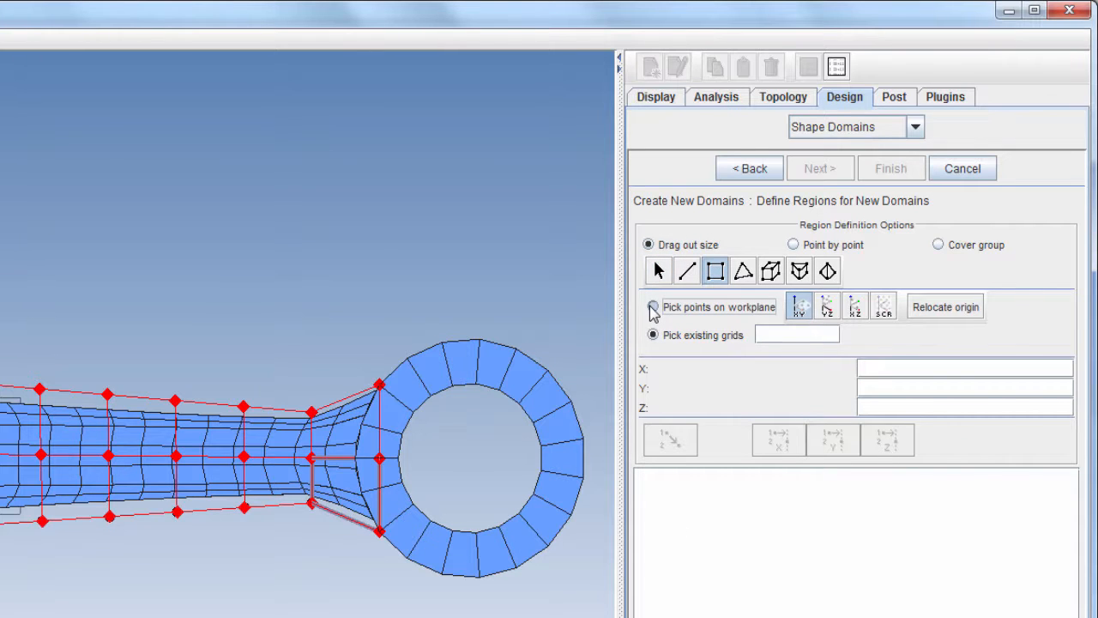
{"action": "left_click", "coordinate": [827, 307]}
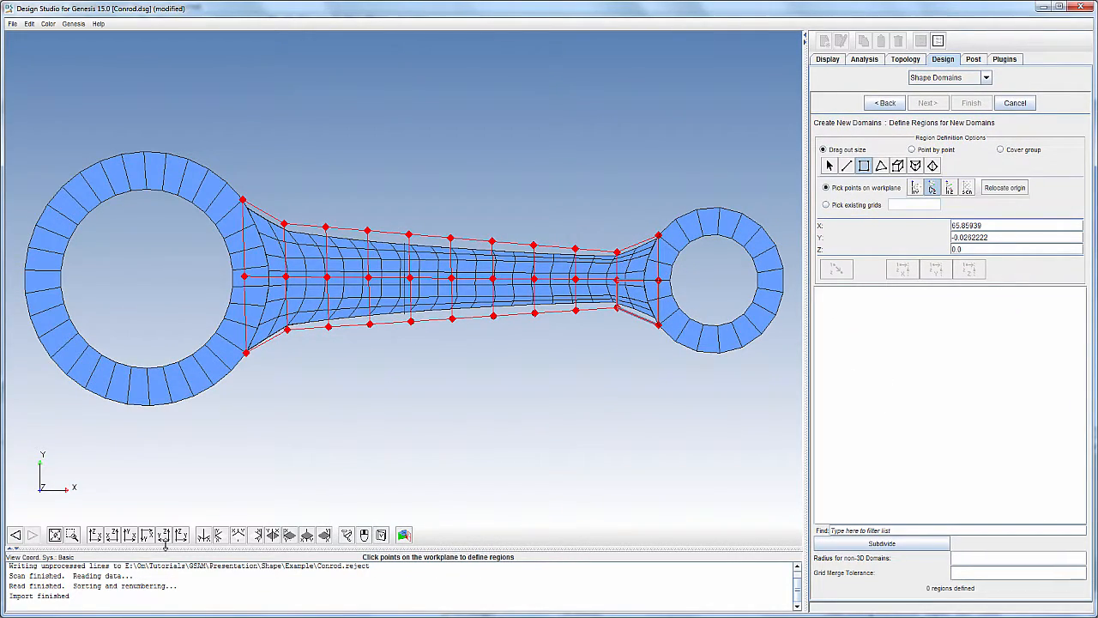
Step: Look at the rod along its X axis and relocate the workplane origin to -32, 0, 0
{"action": "left_click", "coordinate": [166, 538]}
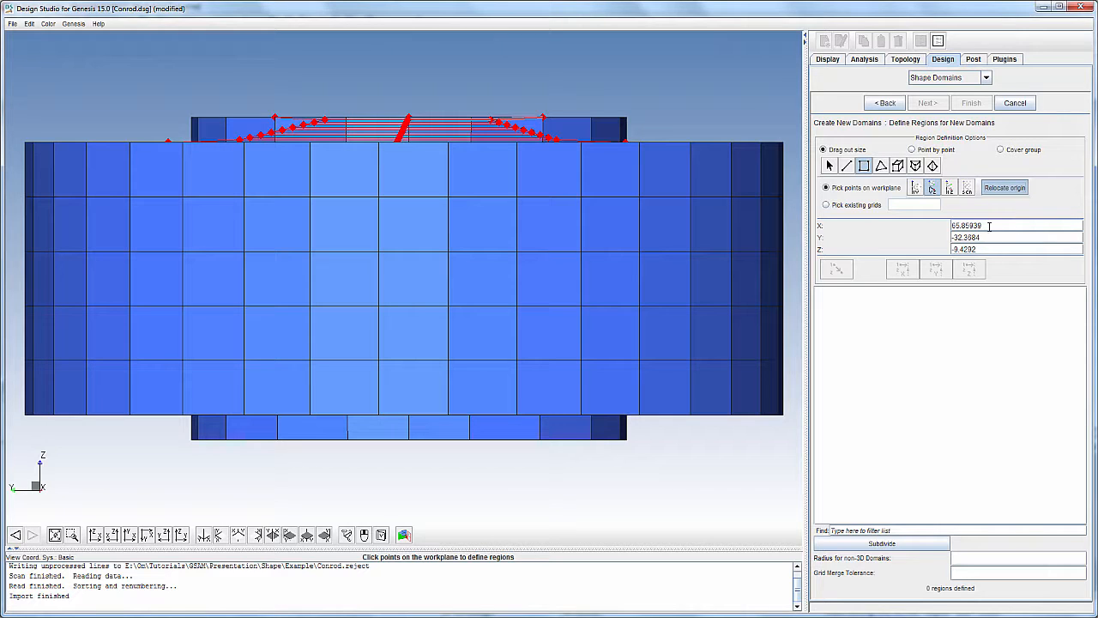
{"action": "left_click_drag", "start_coordinate": [989, 226], "coordinate": [949, 249]}
{"action": "key", "text": "BackSpace"}
{"action": "type", "text": "-3200"}
{"action": "key", "text": "Return"}
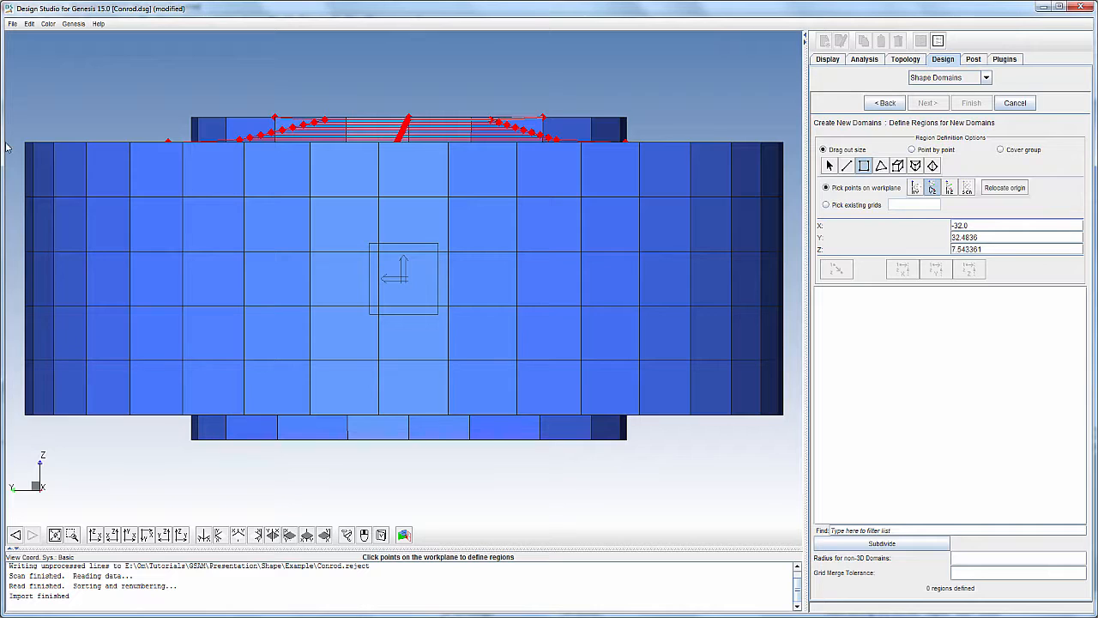
Step: Draw one quad region enclosing the whole rod's end-on outline, finish the domain setup and select the new thickness domain
{"action": "left_click_drag", "start_coordinate": [15, 87], "coordinate": [795, 452]}
{"action": "left_click", "coordinate": [971, 104]}
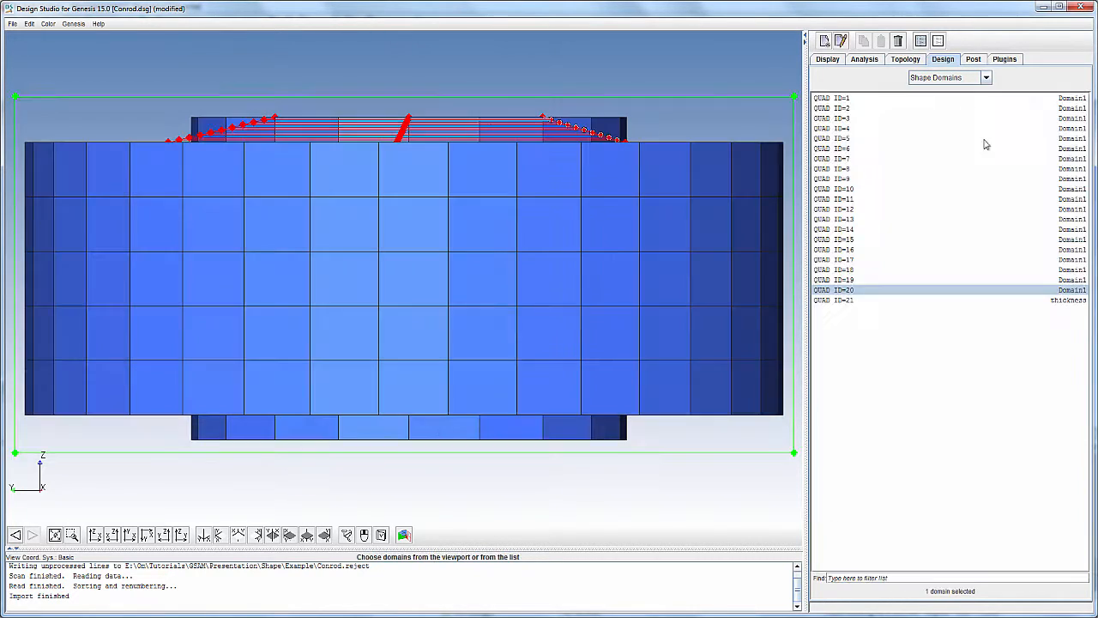
{"action": "left_click", "coordinate": [1050, 302]}
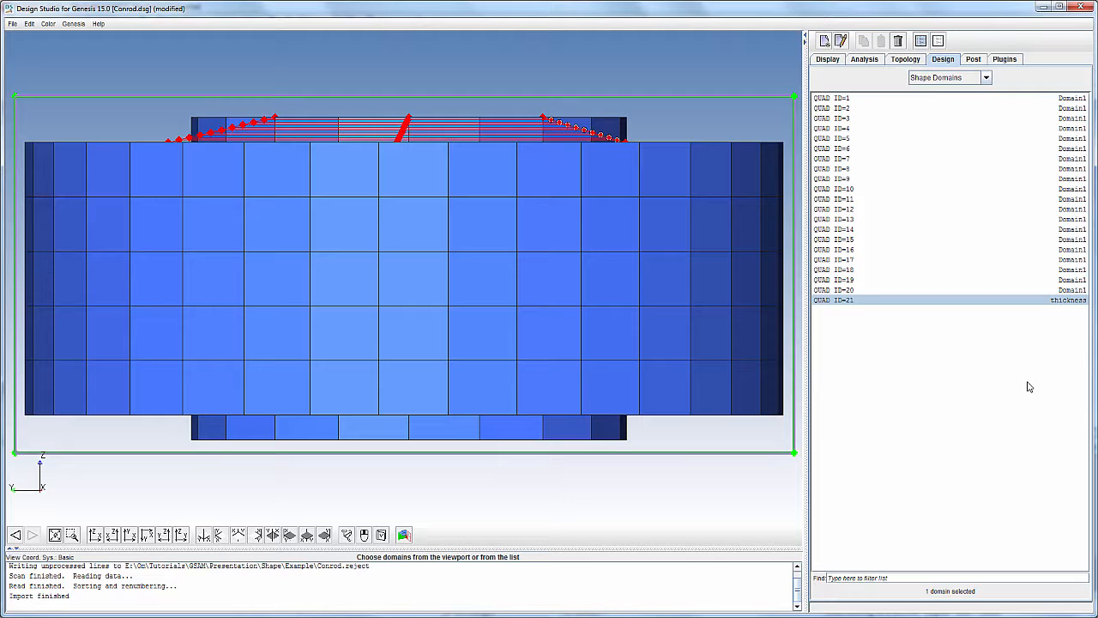
Step: Create a non-freeform domain morphing set named Thickness with a new design variable [-1.0, 1.0], acting on the thickness domain QUAD 21
{"action": "left_click", "coordinate": [985, 78]}
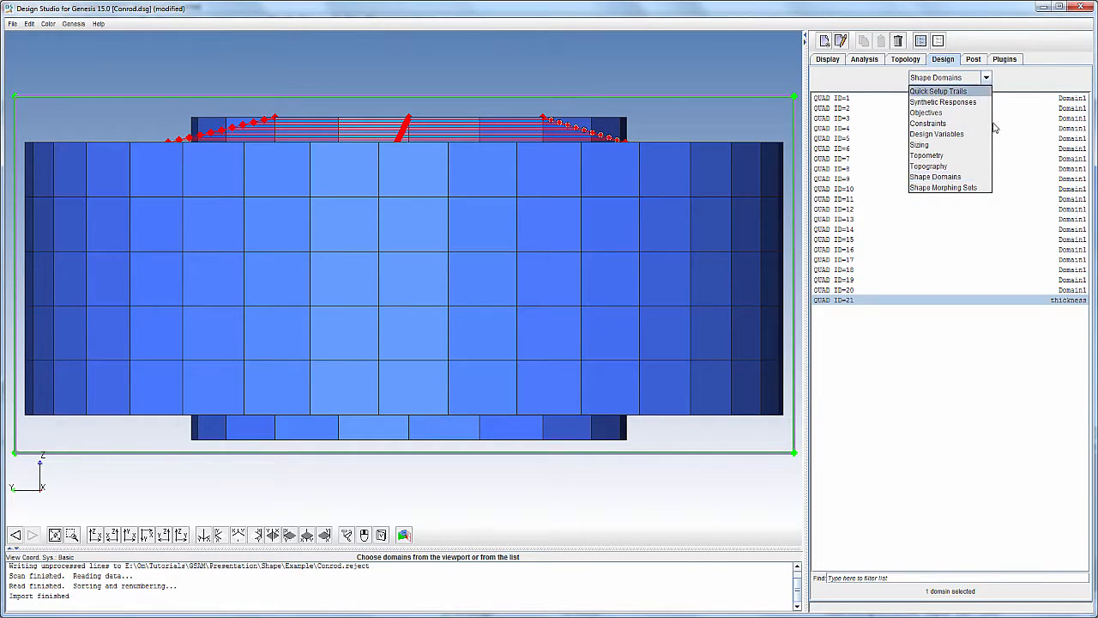
{"action": "left_click", "coordinate": [942, 188]}
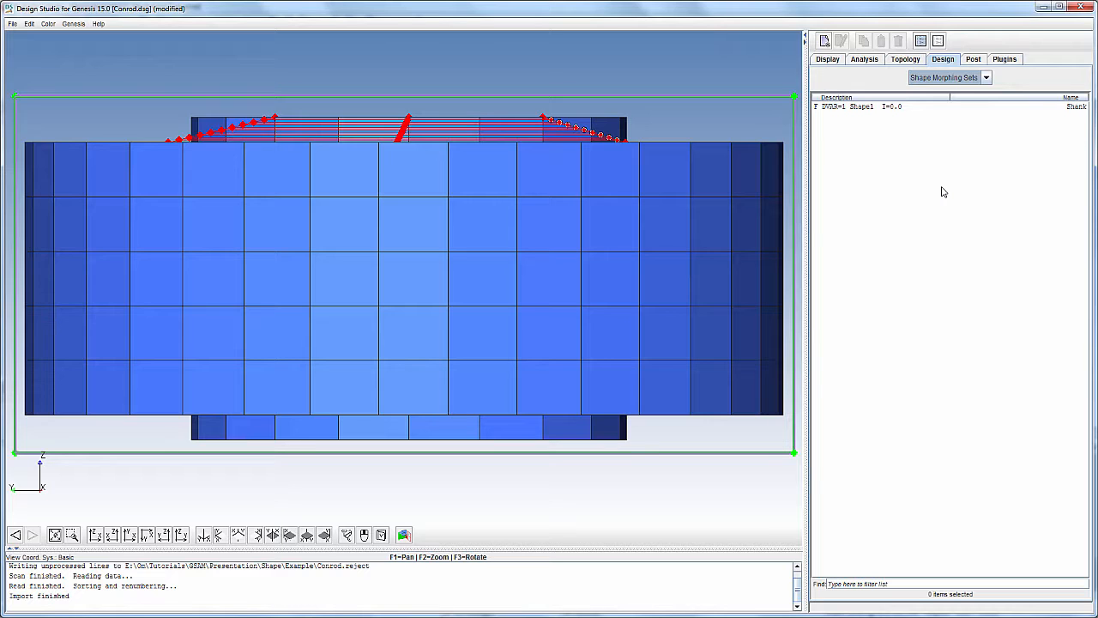
{"action": "left_click", "coordinate": [824, 41]}
{"action": "key", "text": "BackSpace"}
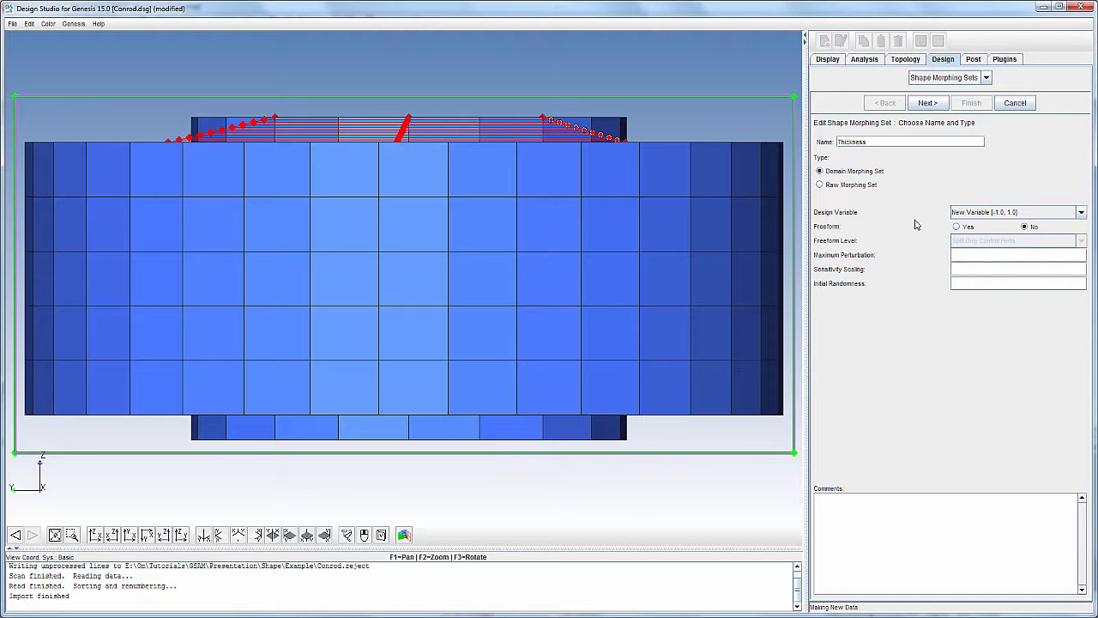
{"action": "left_click", "coordinate": [819, 171]}
{"action": "left_click", "coordinate": [927, 103]}
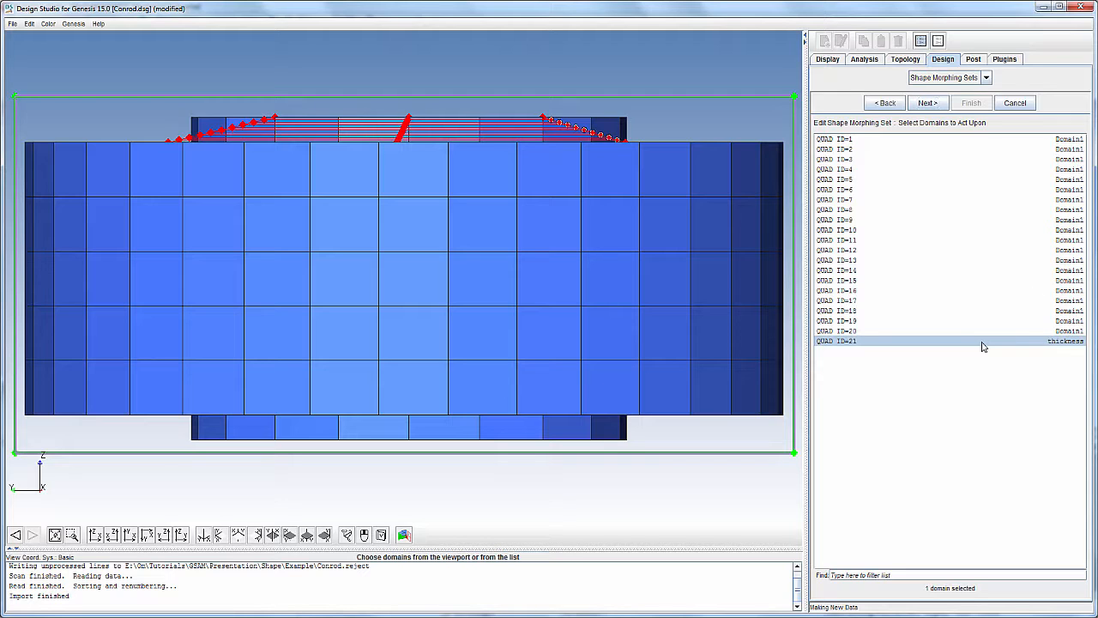
{"action": "left_click", "coordinate": [927, 103]}
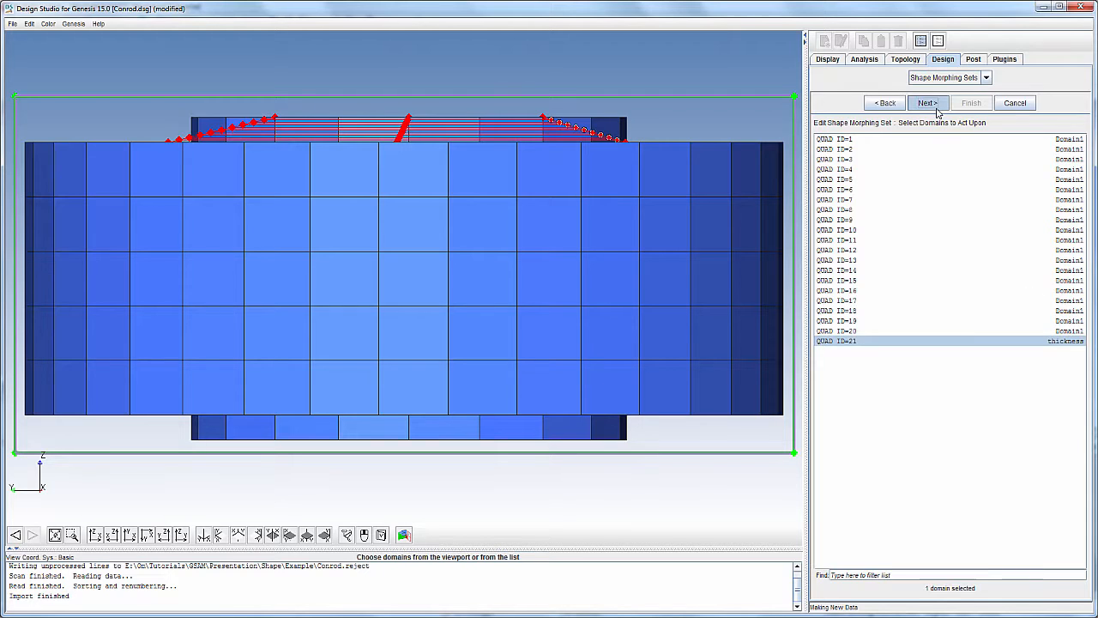
Step: Add a perturbation with direction 0, 0, -1 and magnitude 5 to the thickness domain's two upper corner grids
{"action": "left_click", "coordinate": [912, 232]}
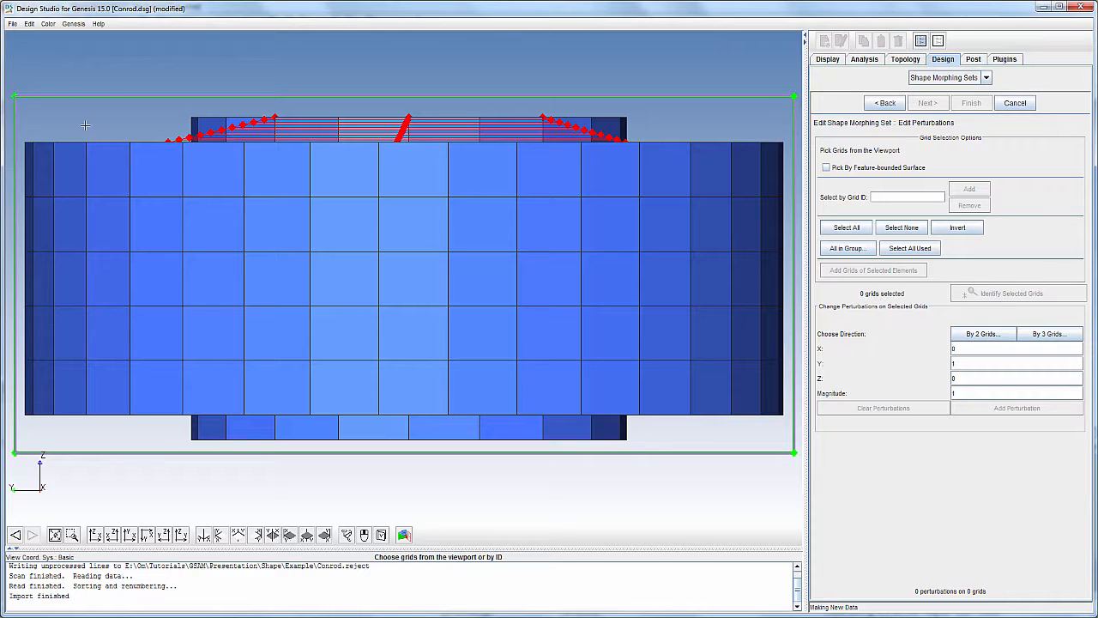
{"action": "left_click", "coordinate": [15, 96]}
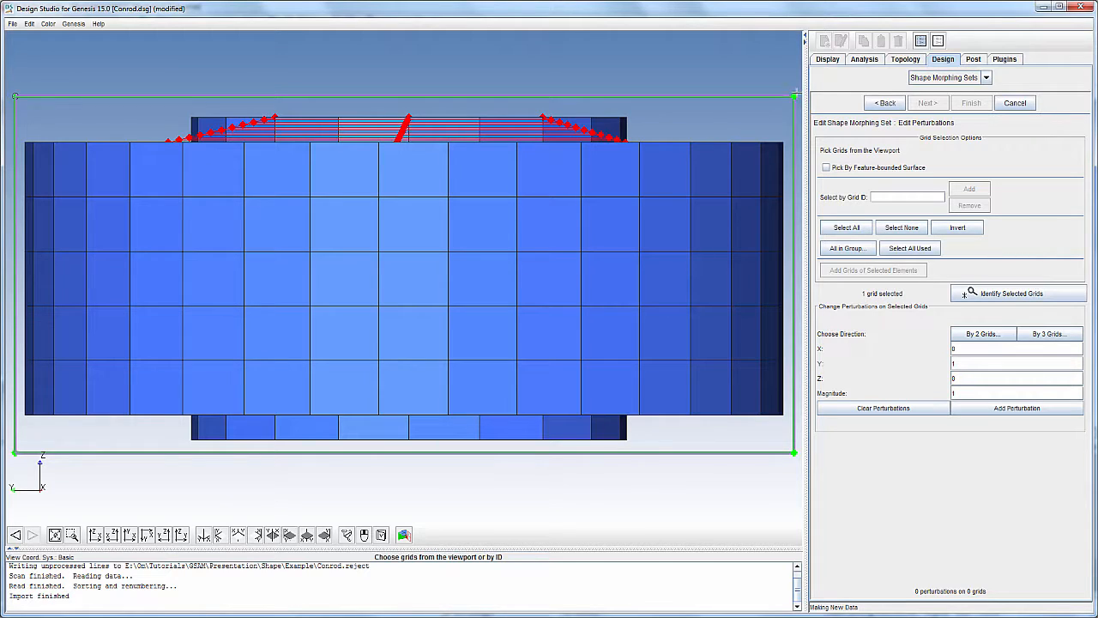
{"action": "left_click", "coordinate": [794, 97]}
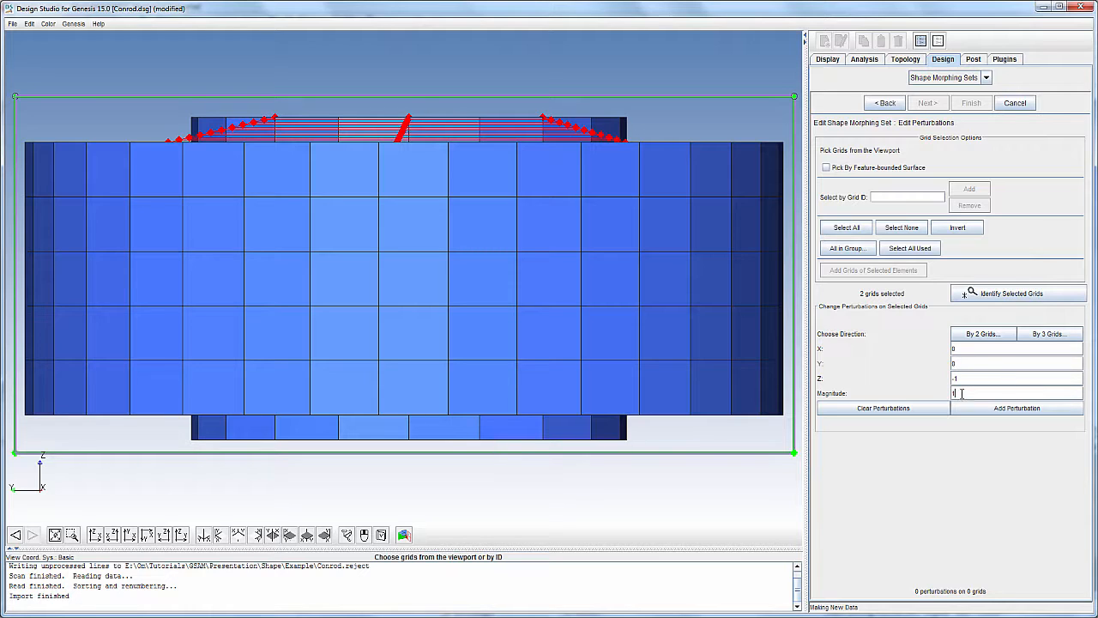
{"action": "left_click", "coordinate": [1017, 410]}
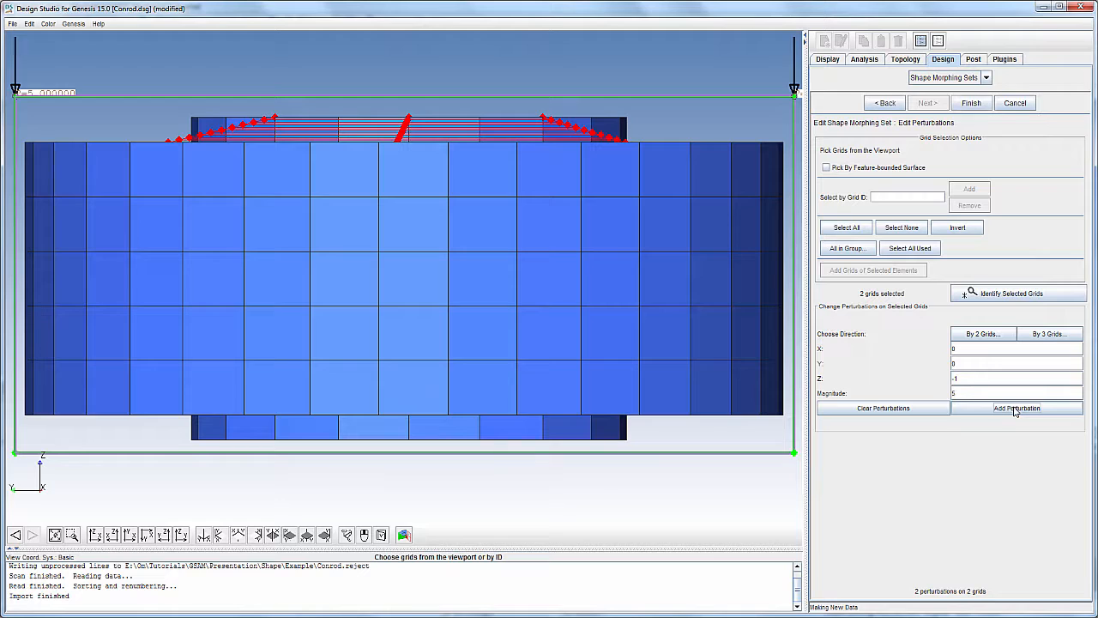
Step: Add a perturbation with direction 0, 0, 1 and magnitude 5 to the two lower corner grids, then finish the morphing set
{"action": "left_click", "coordinate": [912, 230]}
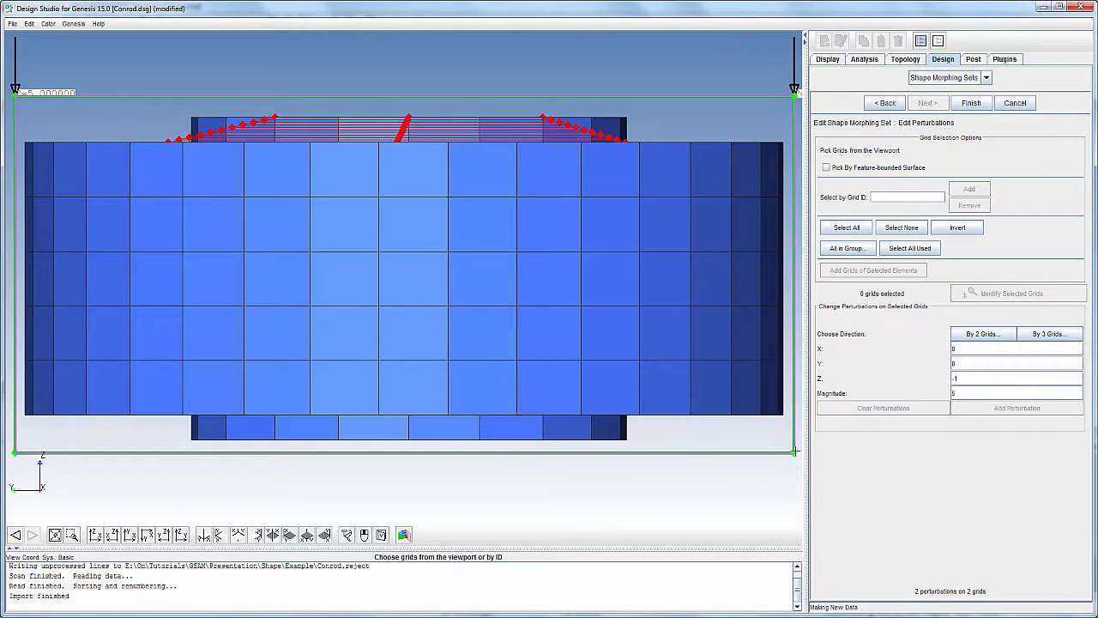
{"action": "left_click", "coordinate": [795, 453]}
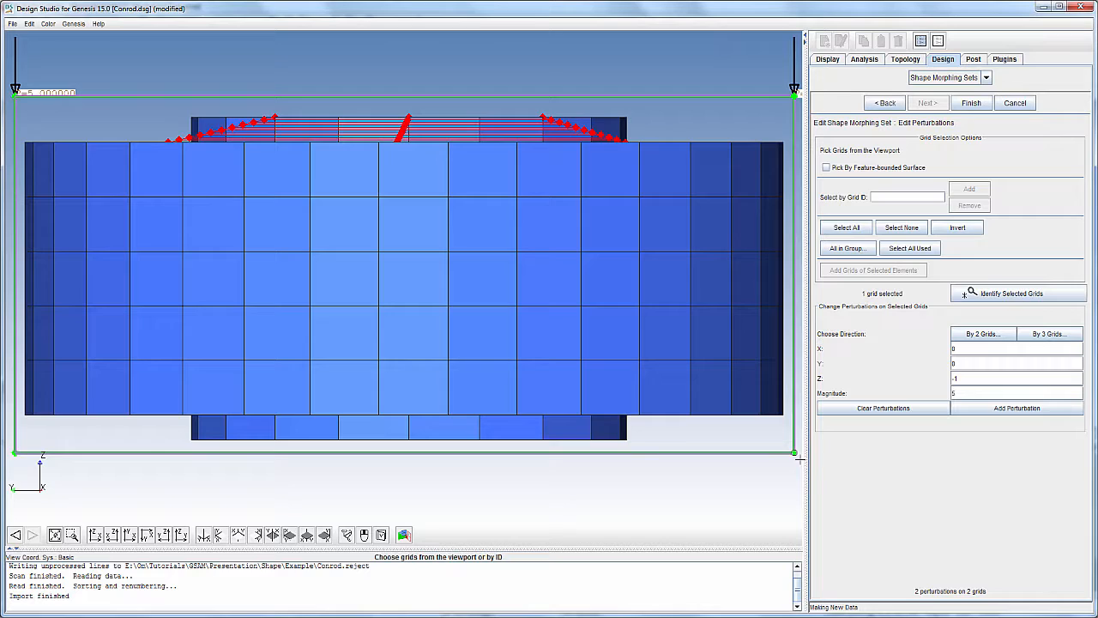
{"action": "left_click", "coordinate": [15, 453]}
{"action": "left_click", "coordinate": [1045, 412]}
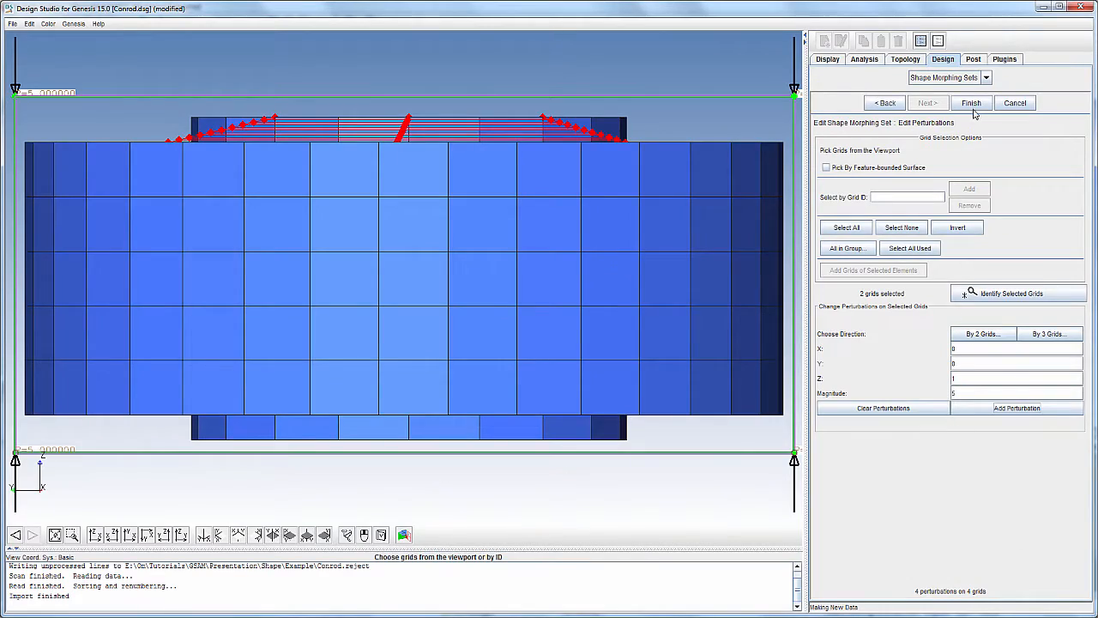
{"action": "left_click", "coordinate": [972, 104]}
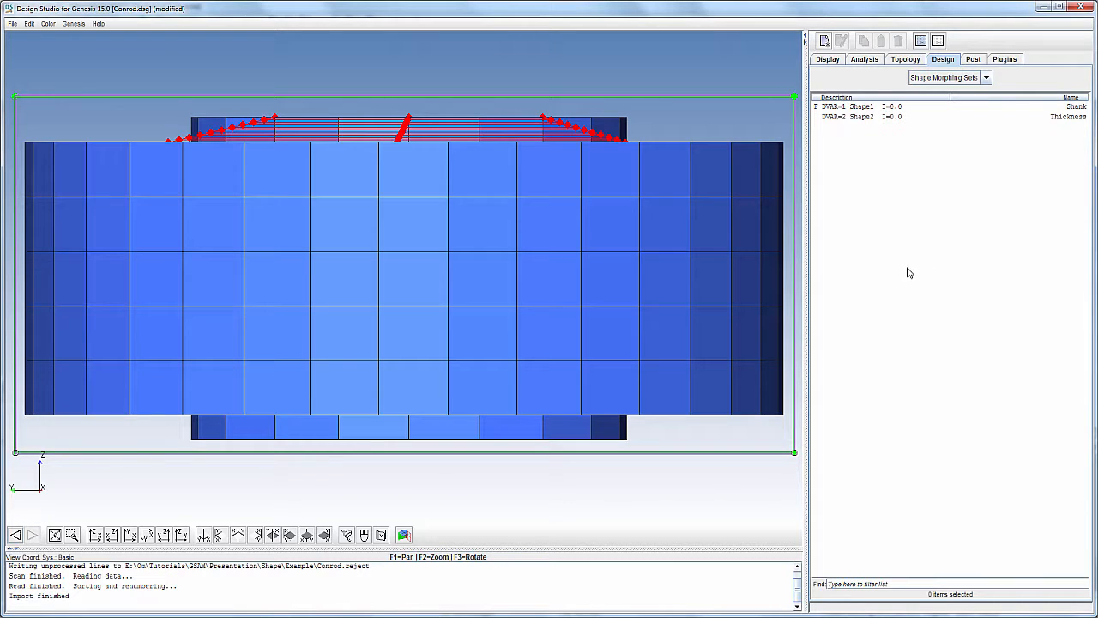
Step: Preview the DVAR 2 shape morphing set on the deformed mesh, first as an oscillating animation and then as a static shape
{"action": "left_click", "coordinate": [975, 60]}
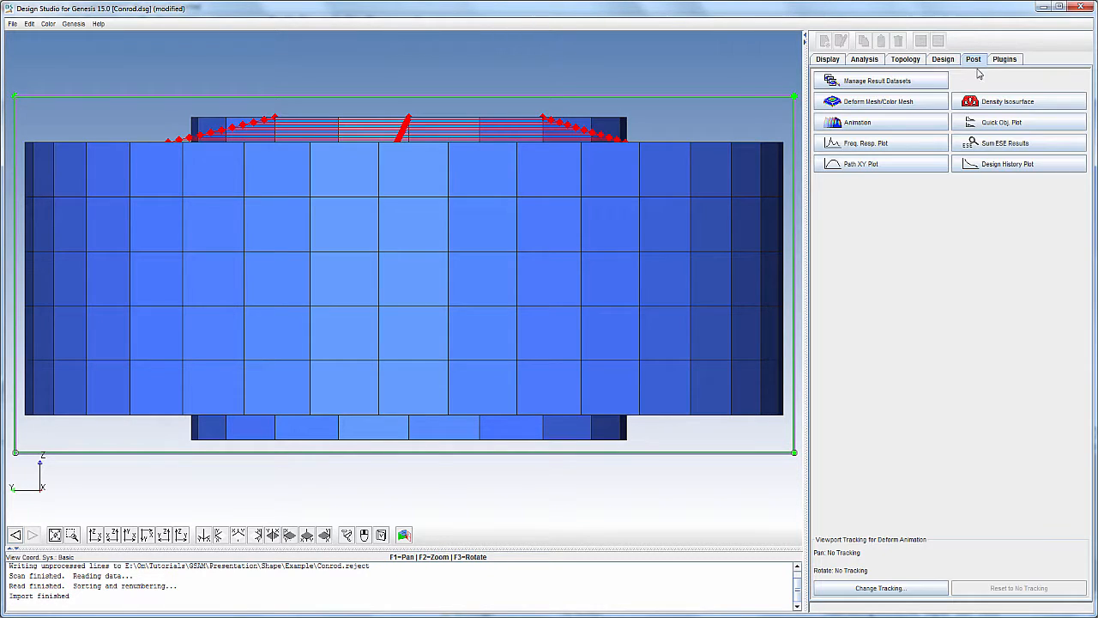
{"action": "left_click", "coordinate": [892, 101]}
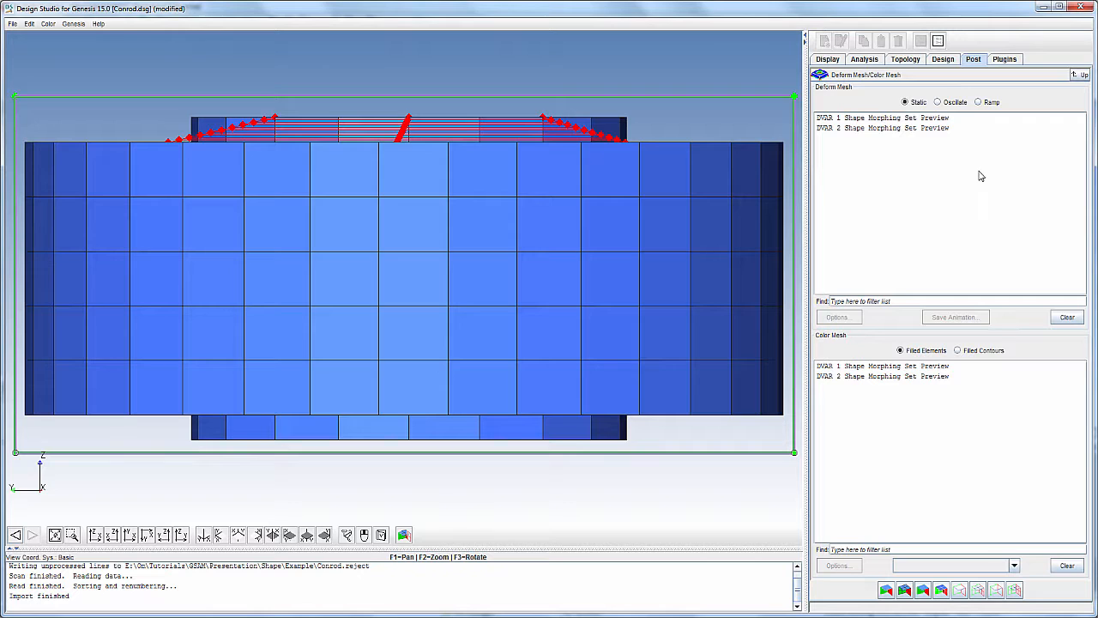
{"action": "left_click", "coordinate": [940, 104]}
{"action": "left_click", "coordinate": [926, 129]}
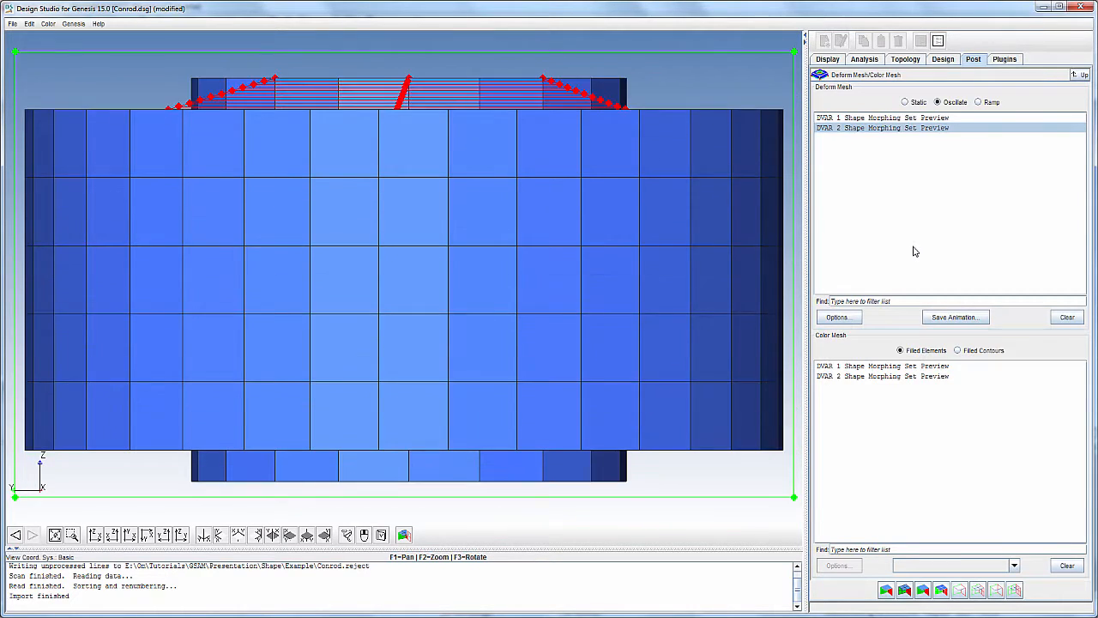
{"action": "left_click", "coordinate": [911, 102]}
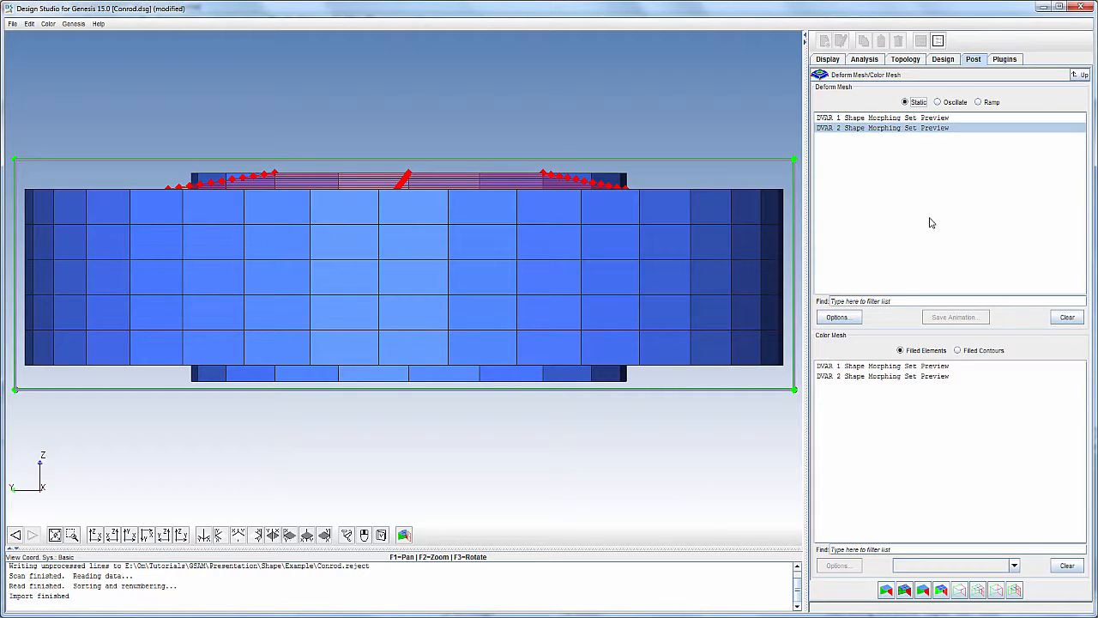
Step: Create a design objective named mass that minimizes the mass of the entire model with weight 1.0
{"action": "left_click", "coordinate": [942, 60]}
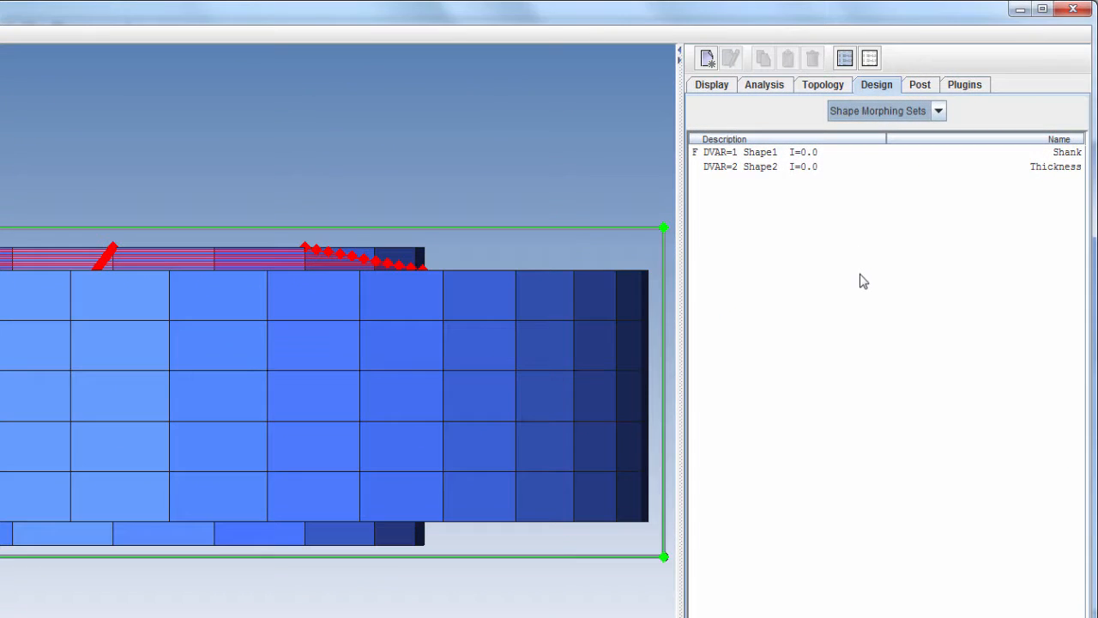
{"action": "left_click", "coordinate": [939, 110]}
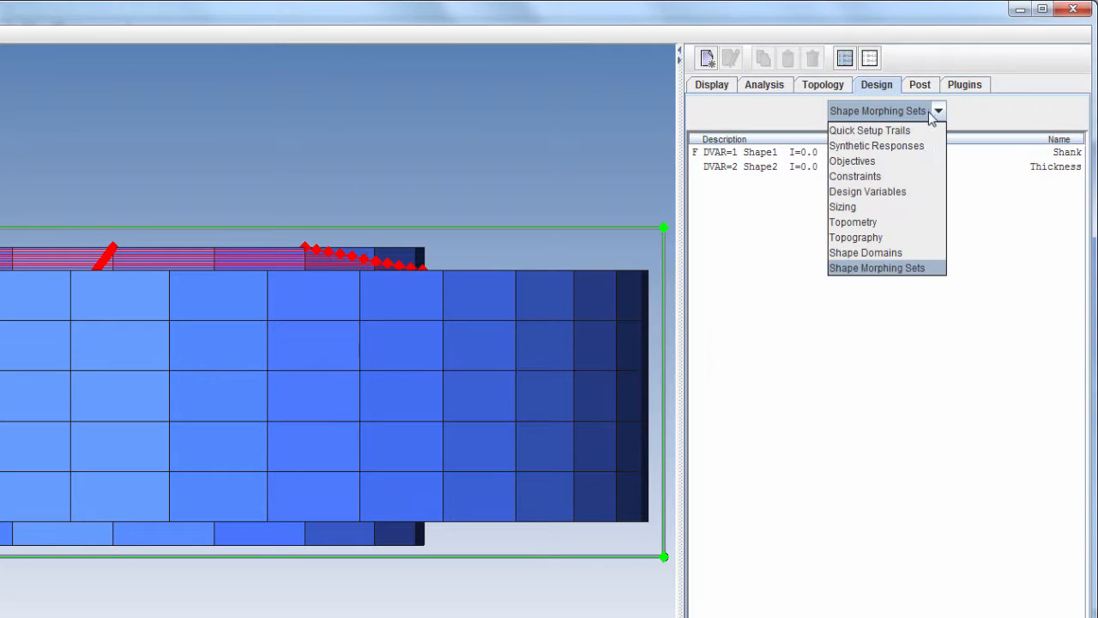
{"action": "left_click", "coordinate": [869, 162]}
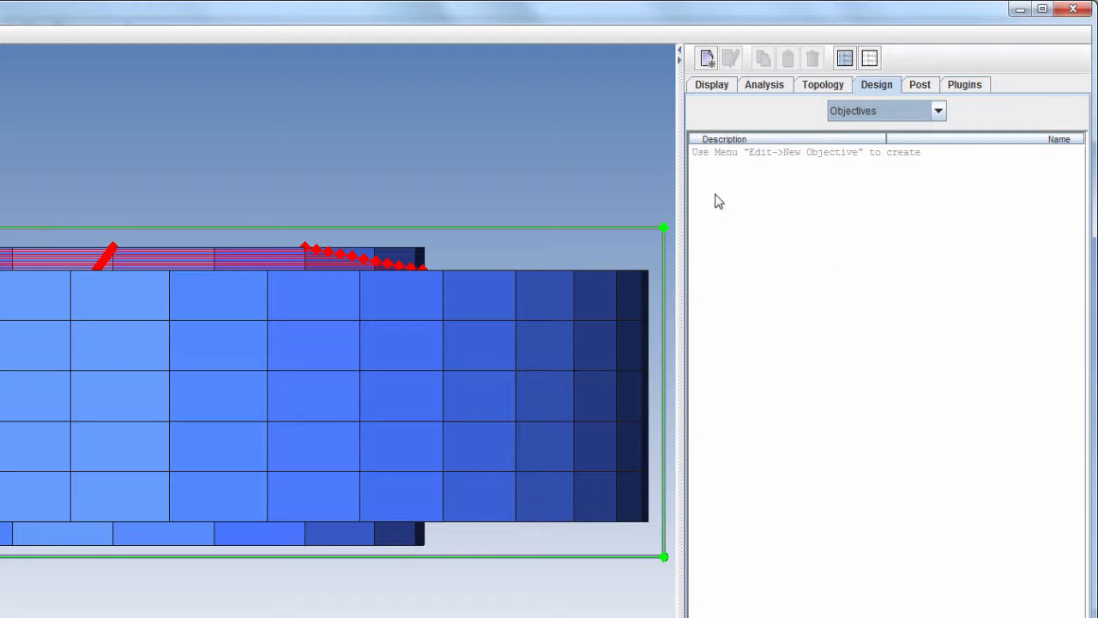
{"action": "left_click", "coordinate": [706, 58]}
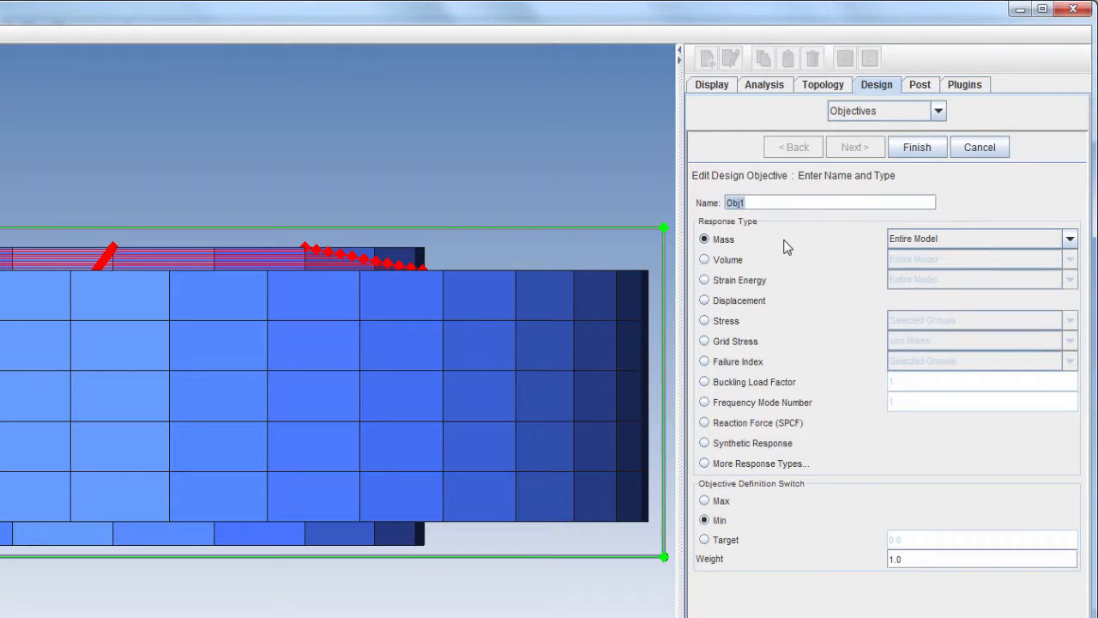
{"action": "key", "text": "BackSpace"}
{"action": "left_click", "coordinate": [916, 148]}
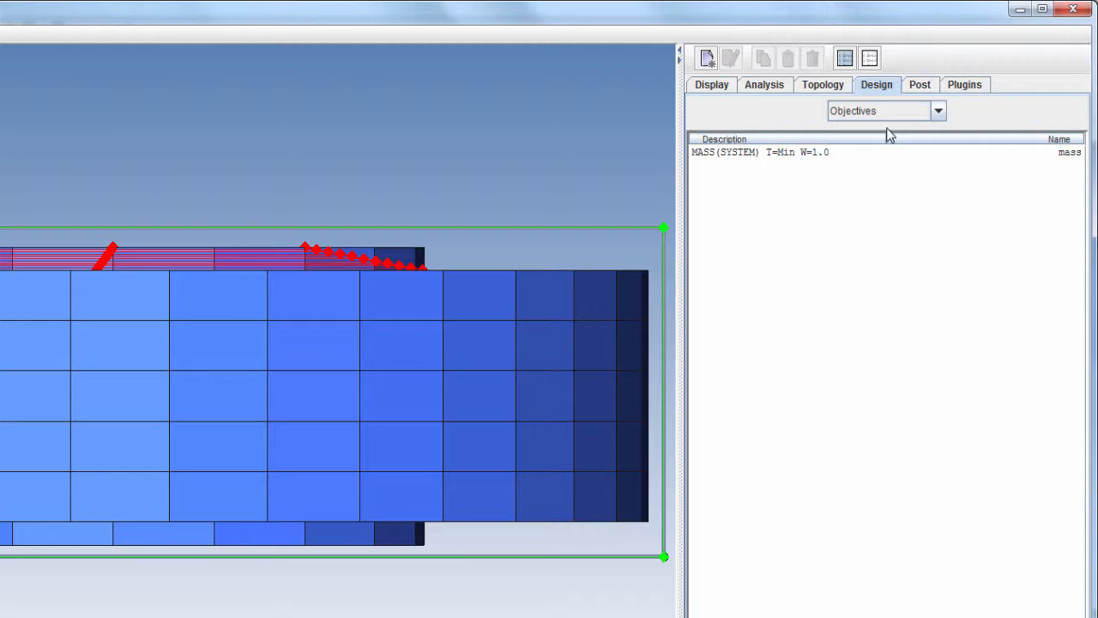
Step: Start a design constraint named Stress on the stress of selected groups, with an actual upper bound of 15000
{"action": "left_click", "coordinate": [939, 111]}
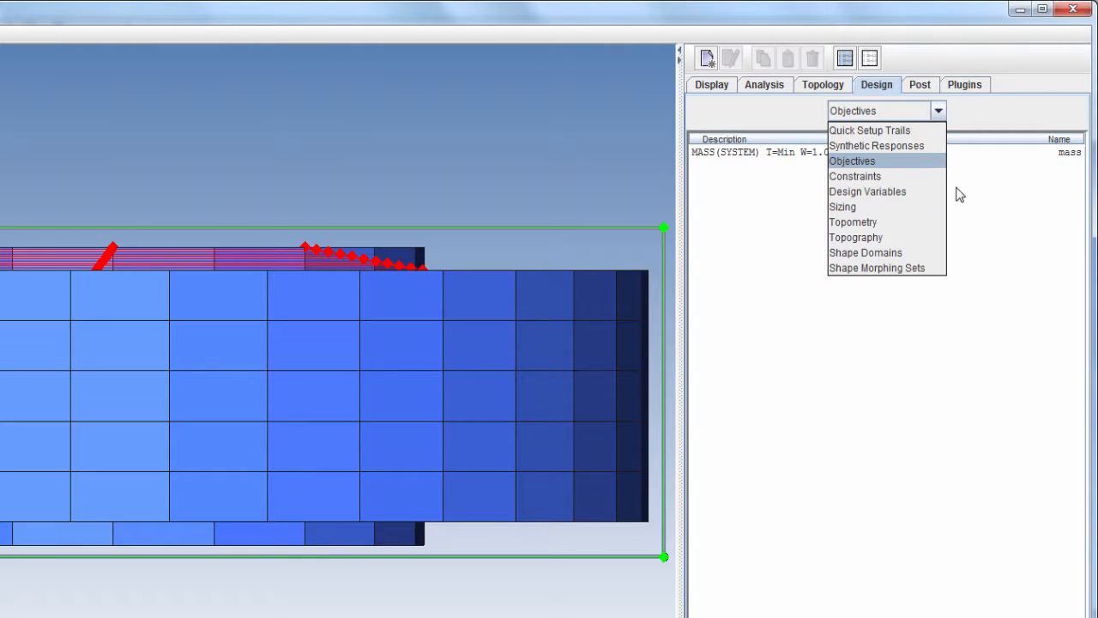
{"action": "left_click", "coordinate": [896, 176]}
{"action": "left_click", "coordinate": [707, 58]}
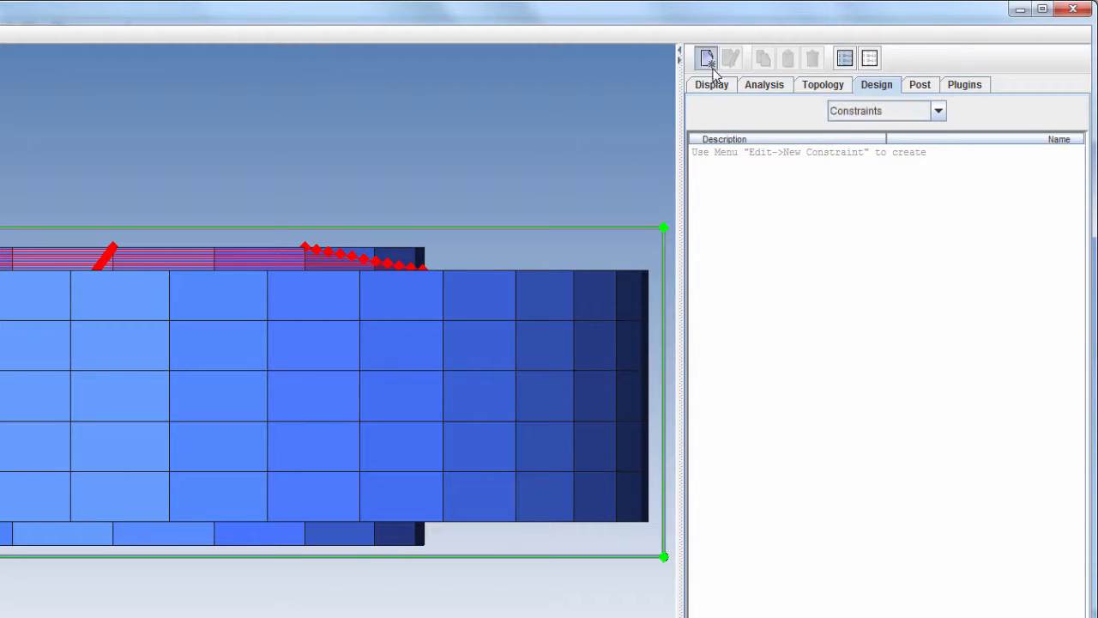
{"action": "type", "text": "S"}
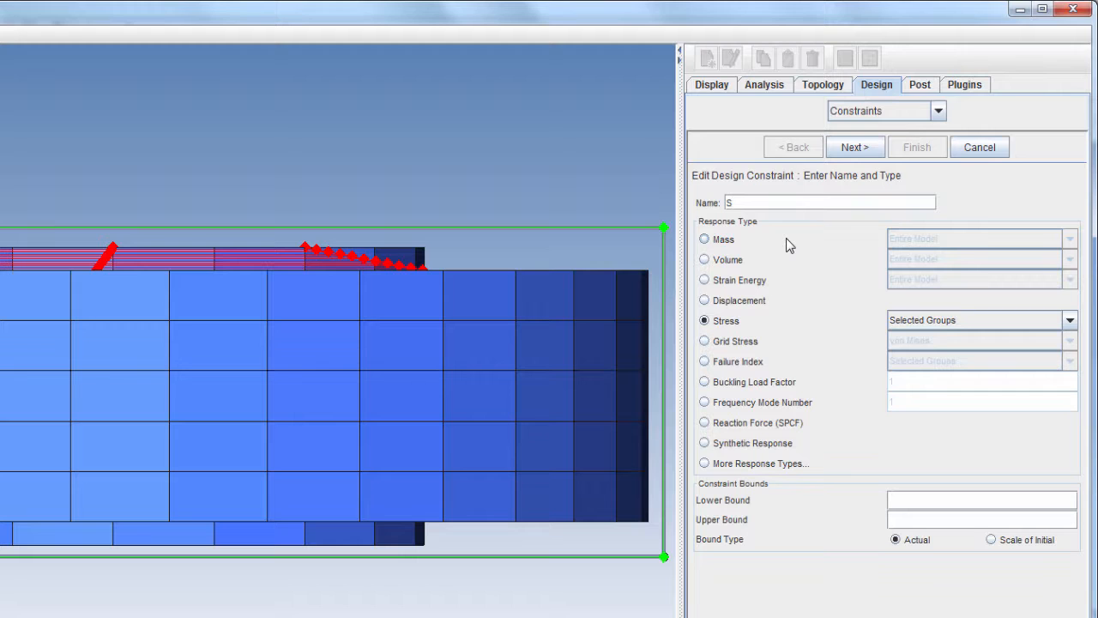
{"action": "type", "text": "tress"}
{"action": "left_click", "coordinate": [904, 518]}
{"action": "type", "text": "15000"}
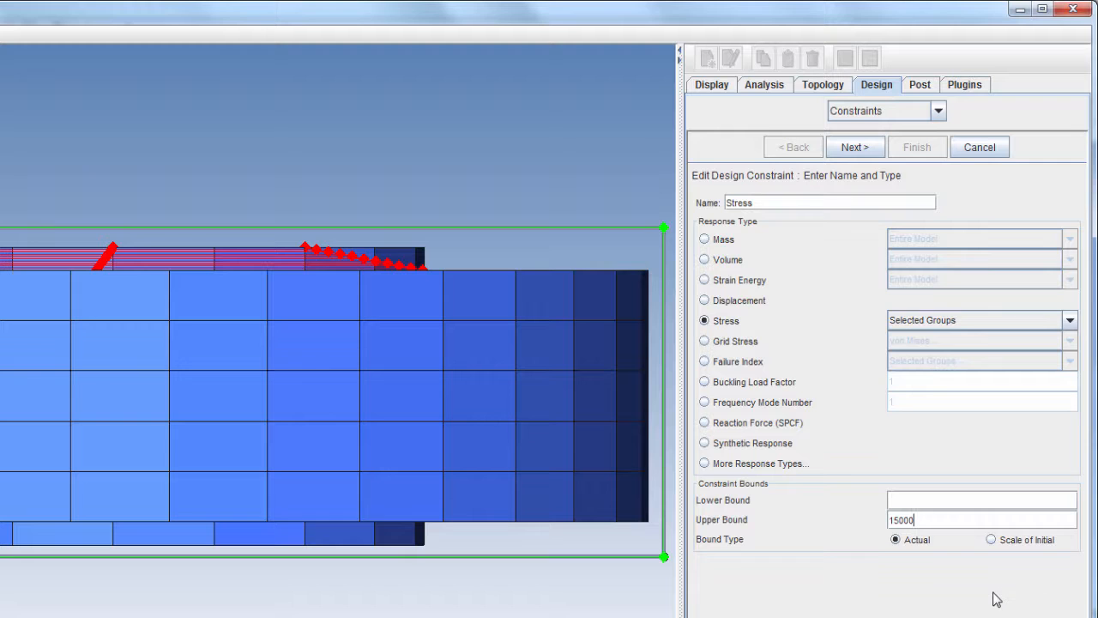
Step: Choose all three property groups, PSOLID 65, 121 and 135, as the stress groups for the constraint
{"action": "left_click", "coordinate": [855, 148]}
{"action": "left_click", "coordinate": [764, 213]}
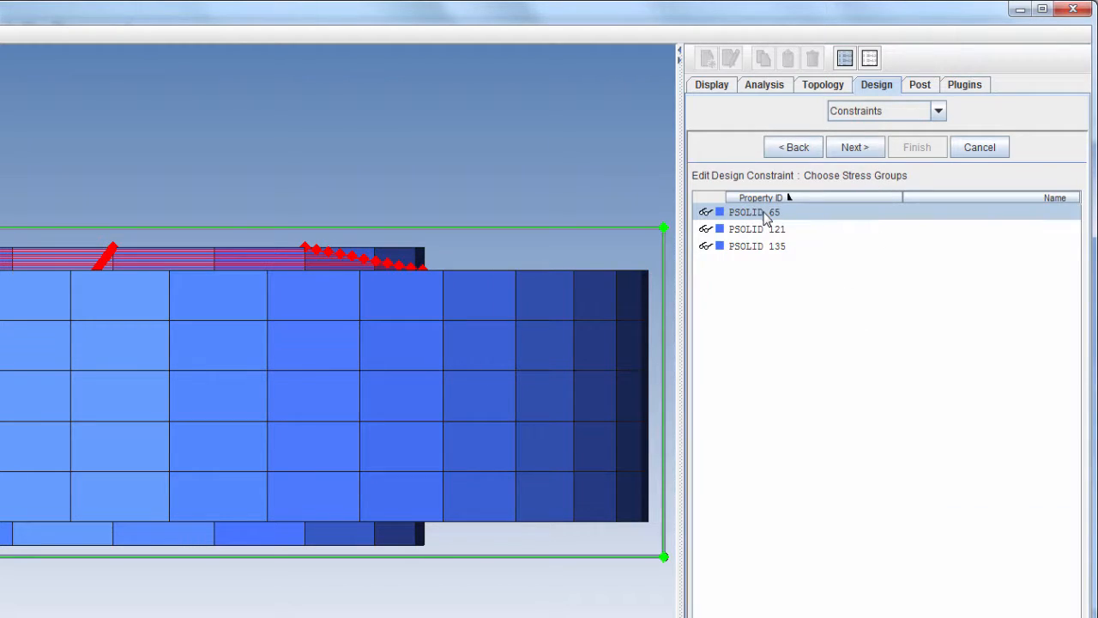
{"action": "key", "text": "ctrl+a"}
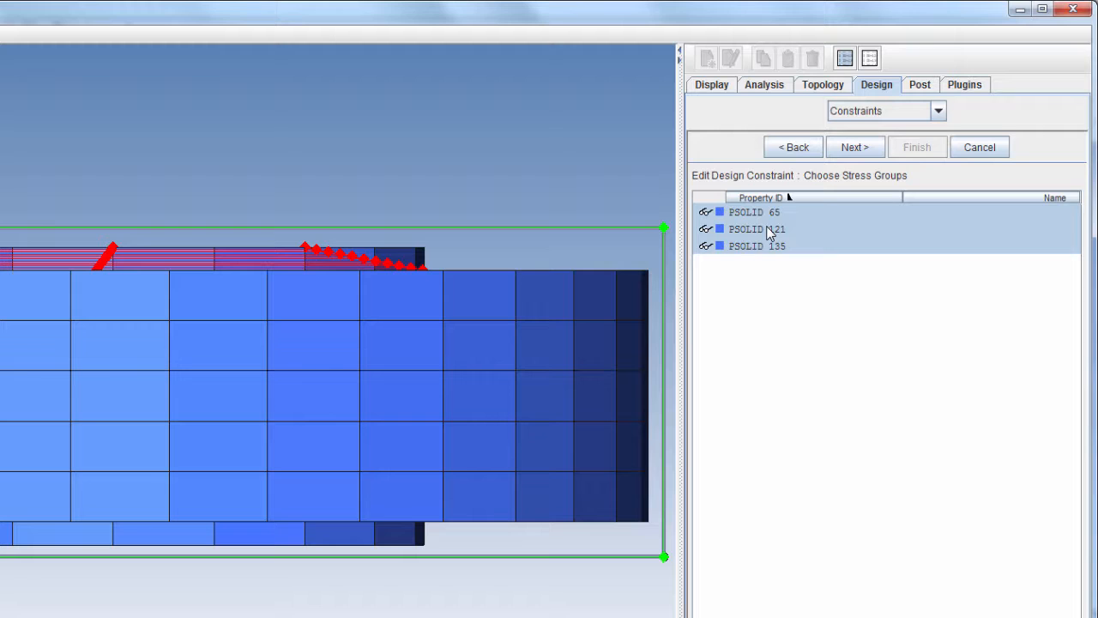
Step: Complete the Stress constraint with von Mises as the PSOLID stress component and Loadcase 1 as its loadcase
{"action": "left_click", "coordinate": [861, 150]}
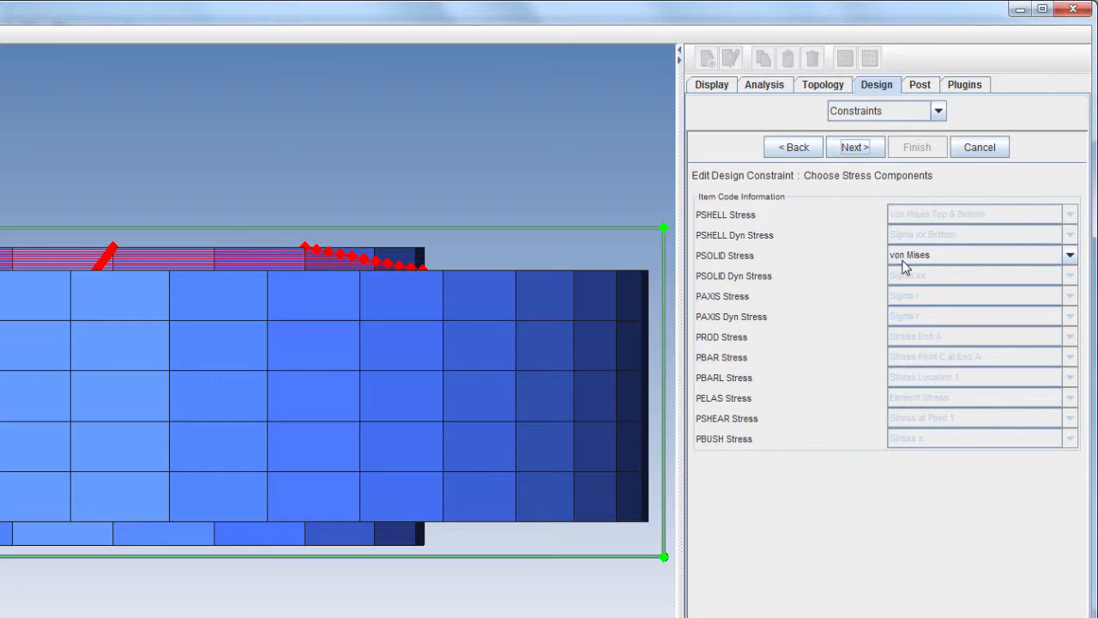
{"action": "left_click", "coordinate": [854, 147]}
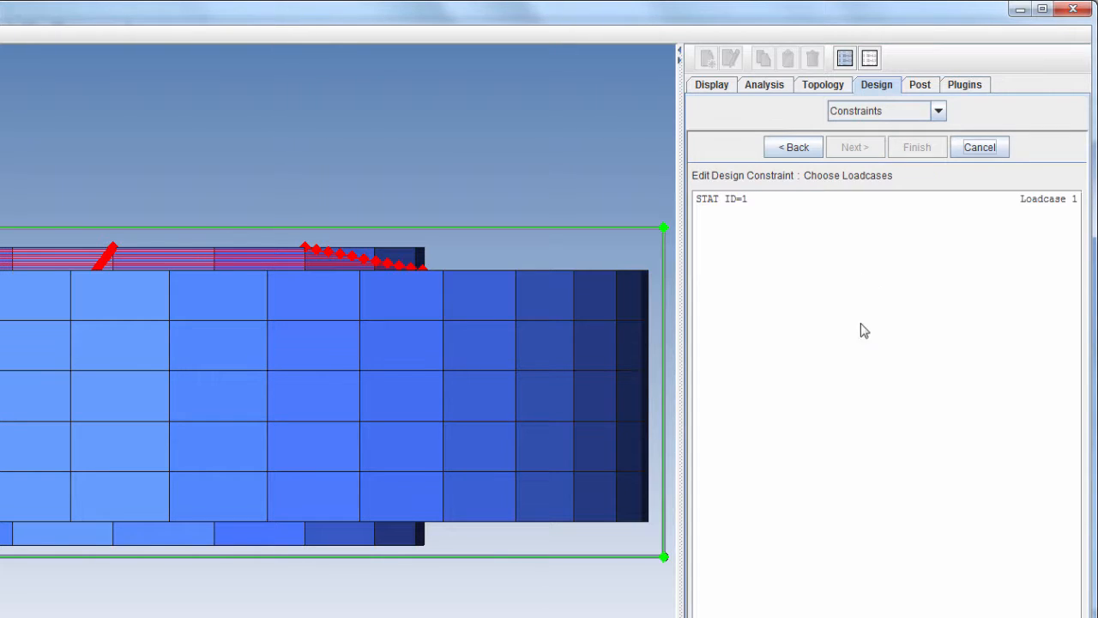
{"action": "left_click", "coordinate": [739, 202]}
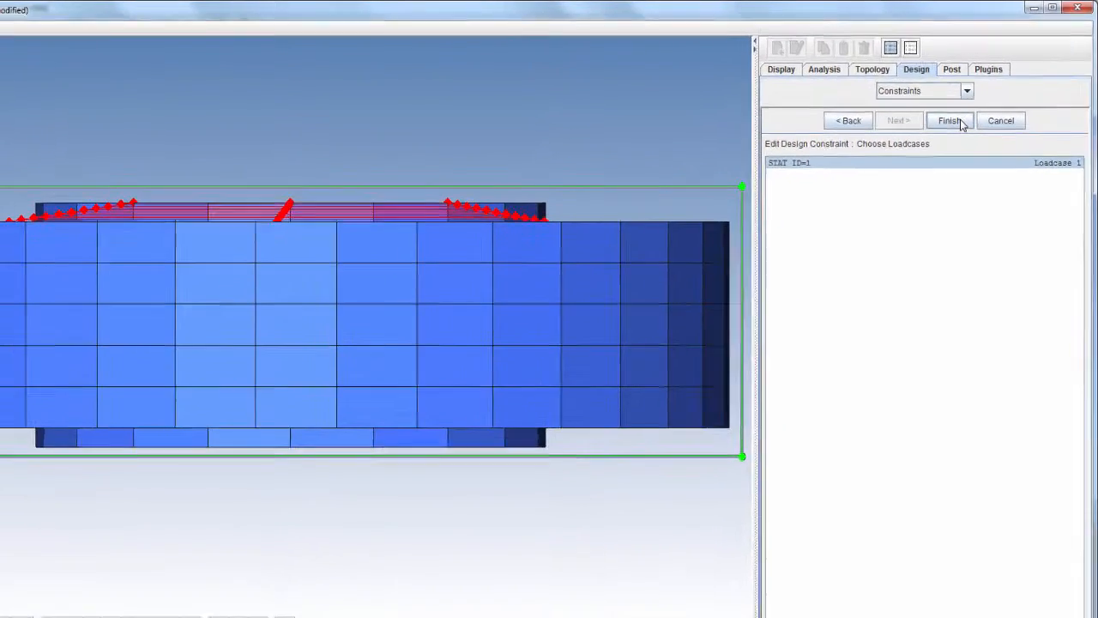
{"action": "left_click", "coordinate": [961, 123]}
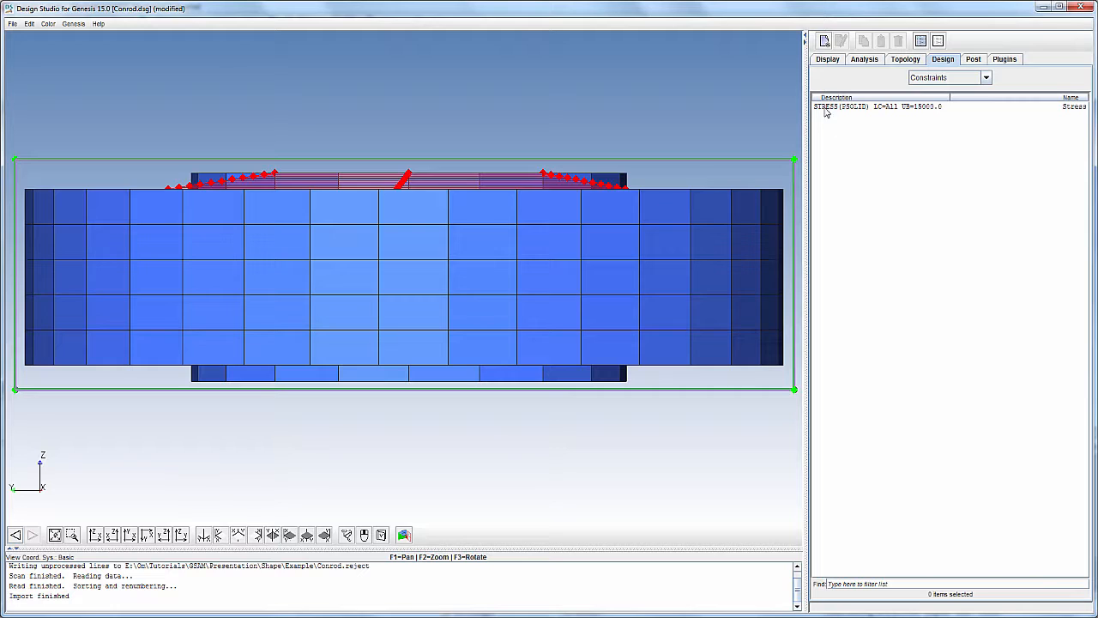
Step: Start a displacement design constraint named disp with an actual upper bound of 0.2
{"action": "left_click", "coordinate": [825, 40]}
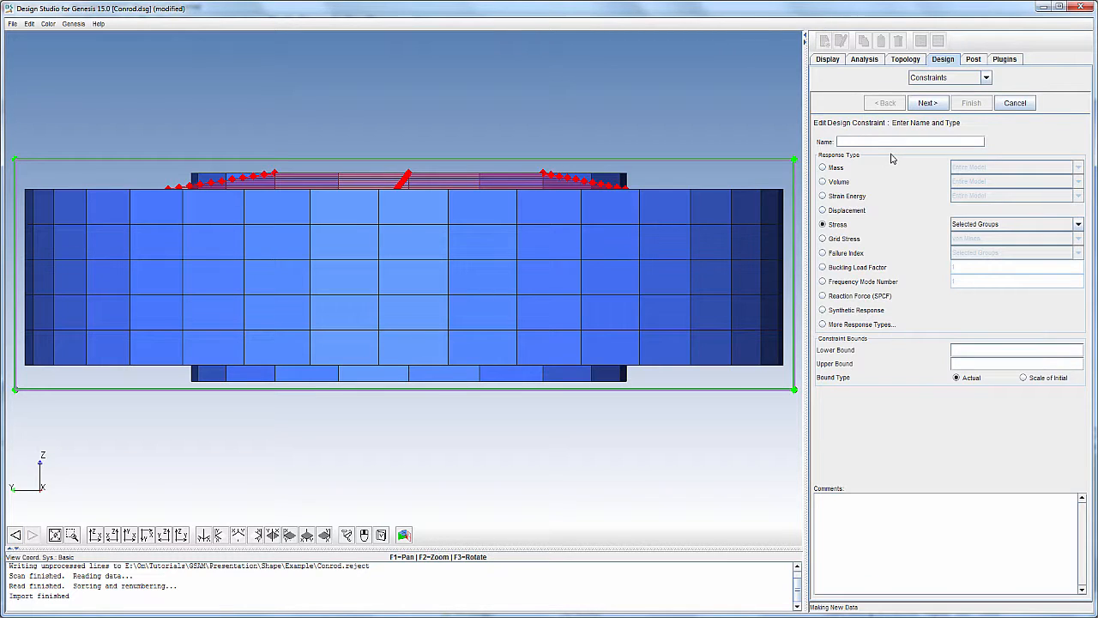
{"action": "left_click", "coordinate": [845, 210]}
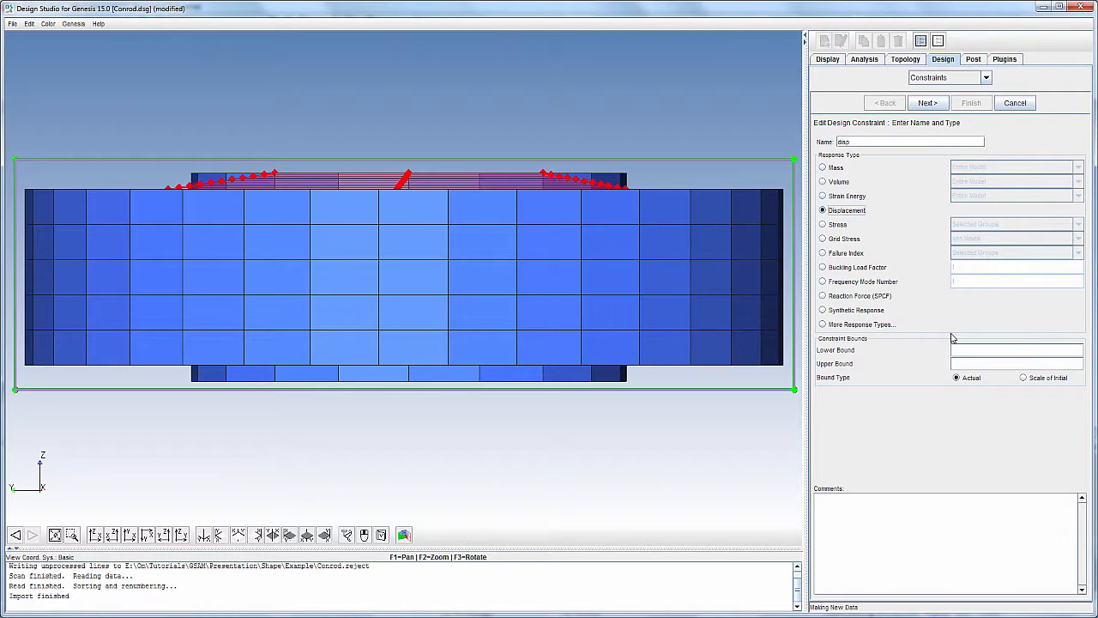
{"action": "left_click", "coordinate": [969, 363]}
{"action": "type", "text": "0.2"}
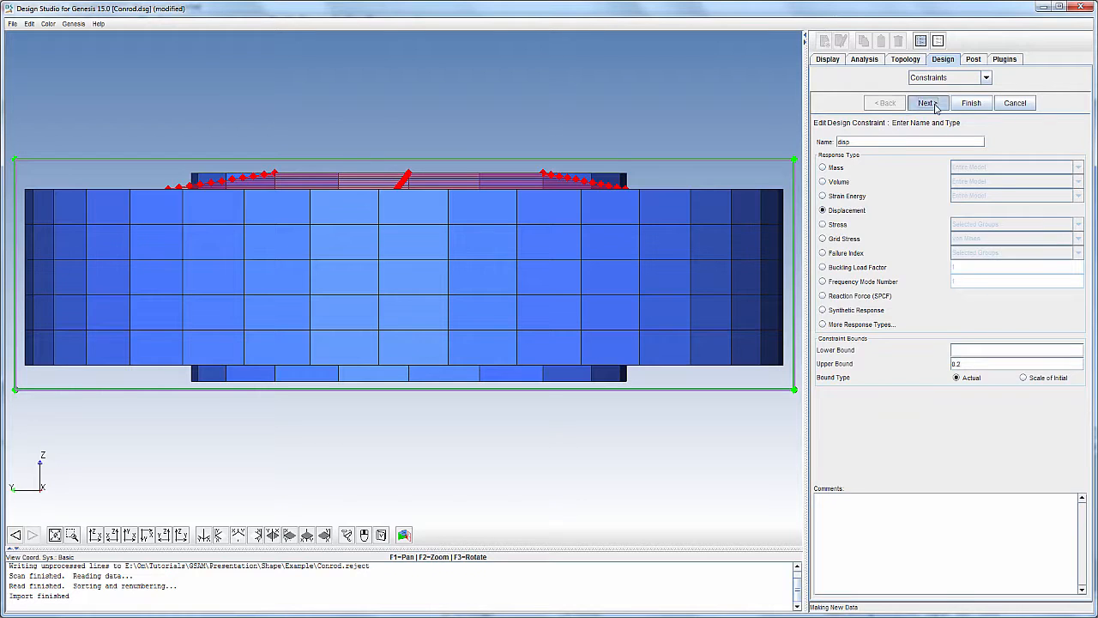
{"action": "left_click", "coordinate": [927, 102]}
Step: Constrain the translation magnitude of the vertical line of grids at the middle of the large ring's outer face, and complete the constraint
{"action": "left_click", "coordinate": [840, 341]}
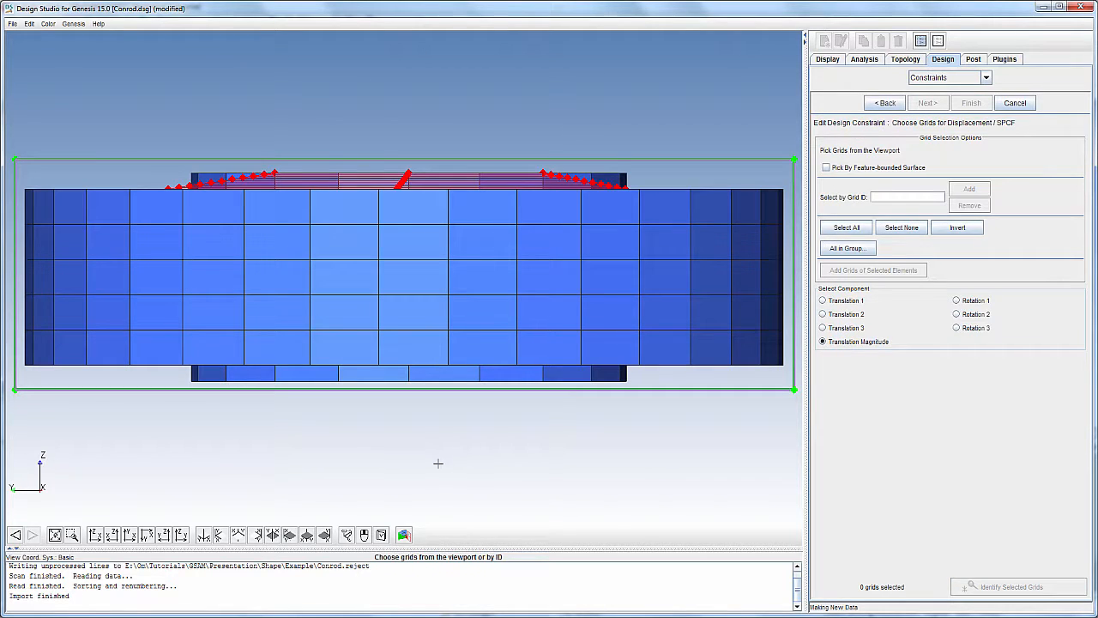
{"action": "middle_click_drag", "start_coordinate": [438, 464], "coordinate": [434, 470]}
{"action": "scroll", "coordinate": [434, 469], "scroll_direction": "down", "scroll_amount": 3}
{"action": "middle_click_drag", "start_coordinate": [341, 473], "coordinate": [258, 409]}
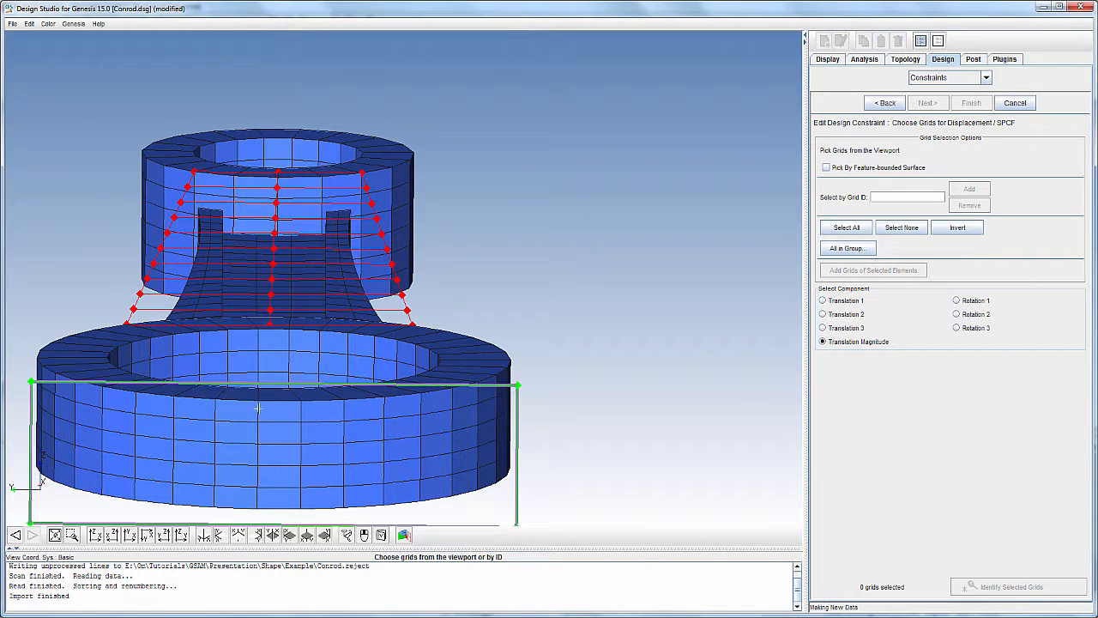
{"action": "left_click", "coordinate": [259, 408]}
{"action": "left_click", "coordinate": [257, 423]}
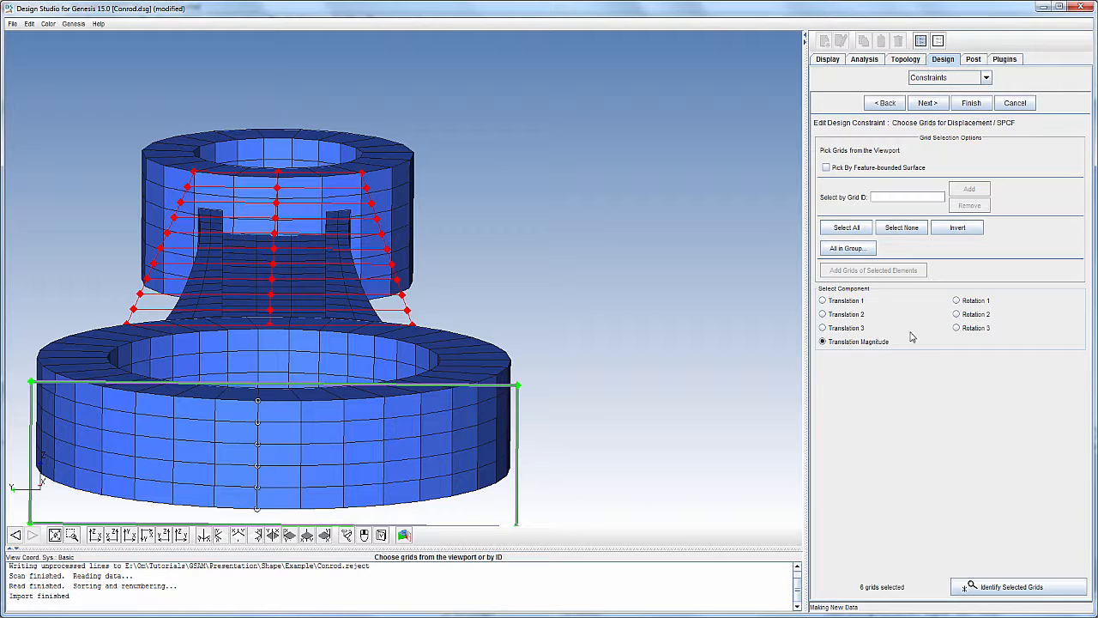
{"action": "left_click", "coordinate": [927, 103]}
{"action": "left_click", "coordinate": [970, 103]}
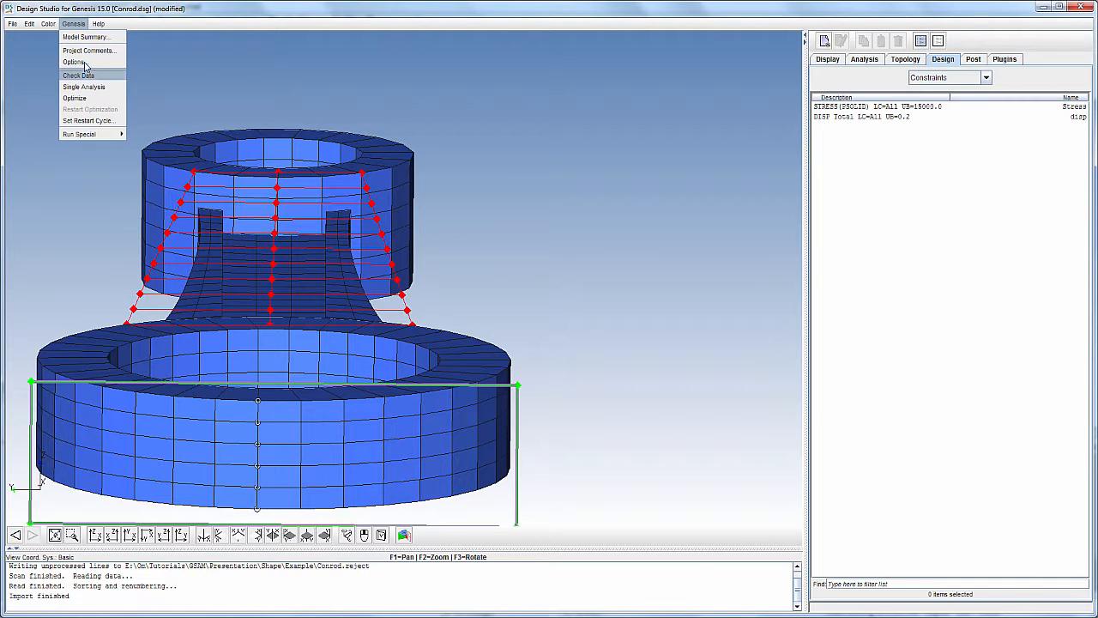
Step: Enable the MIDSIDE parameter with value 2 in the advanced analysis control of the Genesis options, and apply the options
{"action": "left_click", "coordinate": [85, 64]}
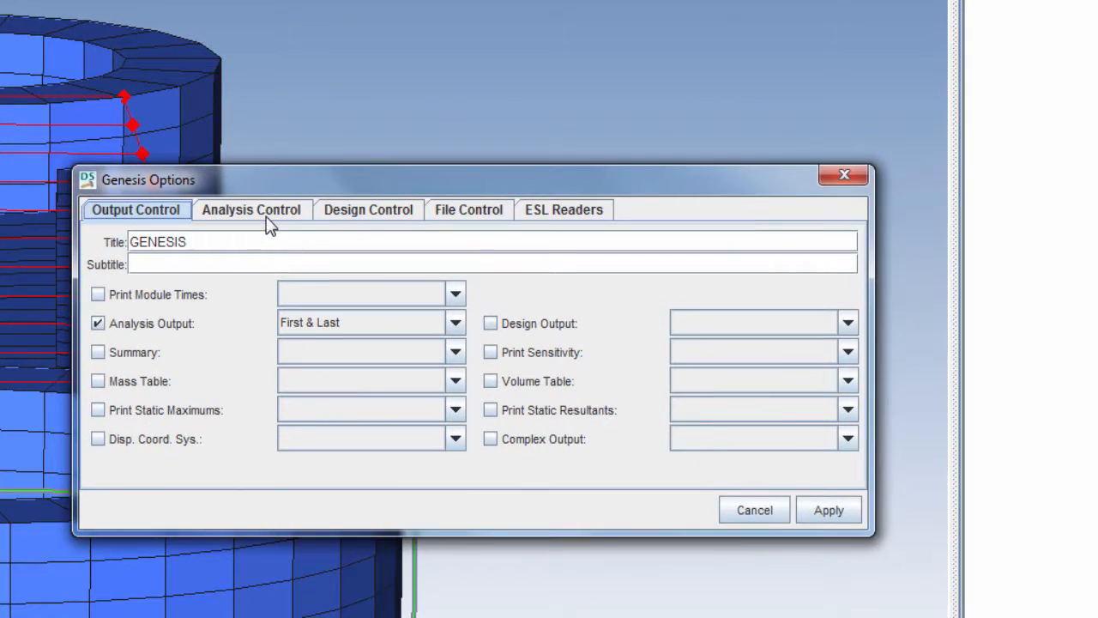
{"action": "left_click", "coordinate": [369, 228]}
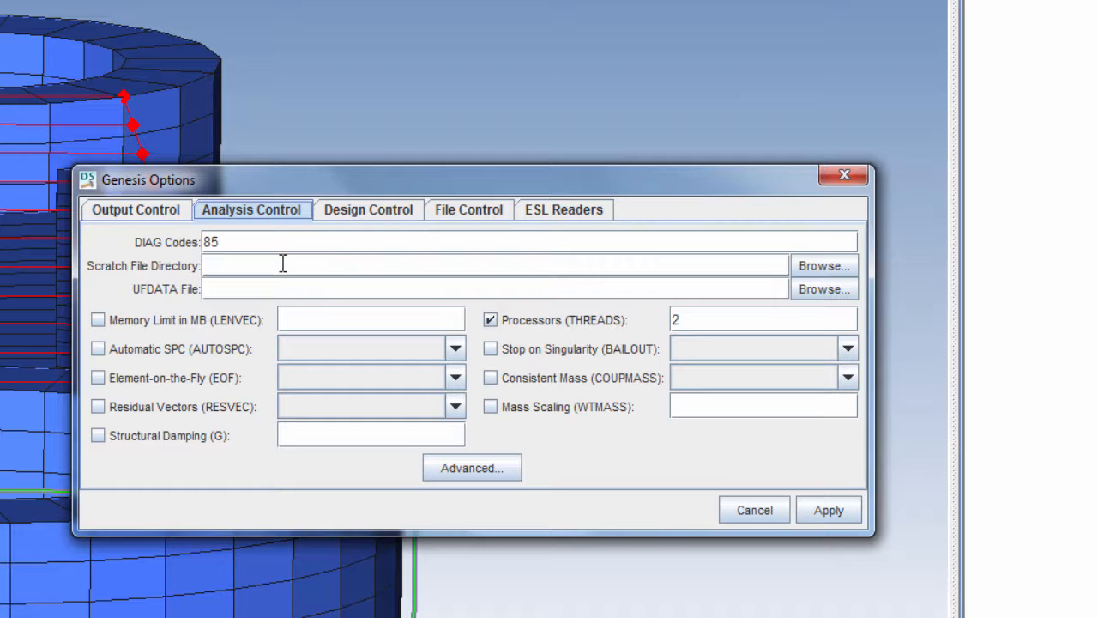
{"action": "left_click", "coordinate": [492, 465]}
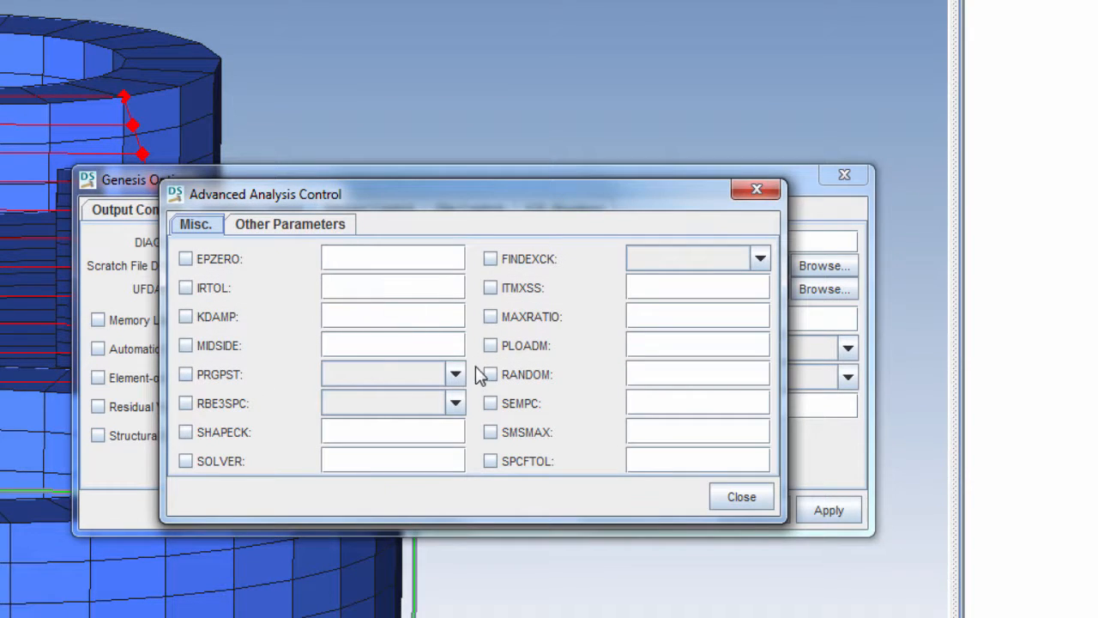
{"action": "left_click", "coordinate": [186, 345]}
{"action": "key", "text": "BackSpace"}
{"action": "type", "text": "2"}
{"action": "left_click", "coordinate": [731, 499]}
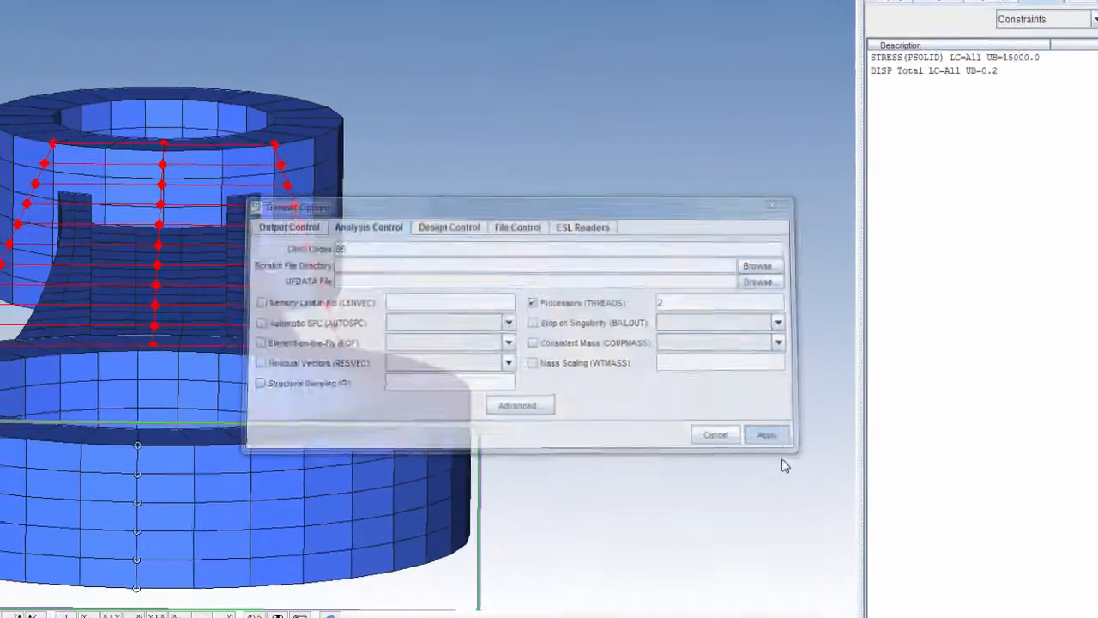
{"action": "left_click", "coordinate": [817, 495]}
Step: Run the optimization and import Conrod_dsg.SHP, Conrod_dsg00.pch and Conrod_dsg06.pch as post-processing files
{"action": "left_click", "coordinate": [73, 24]}
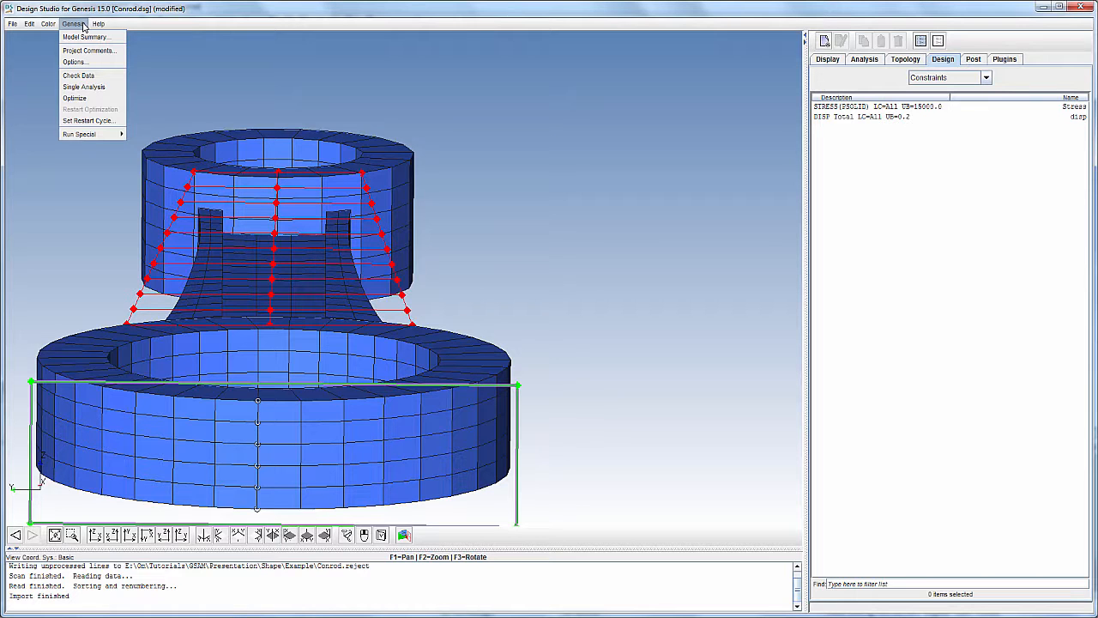
{"action": "left_click", "coordinate": [77, 98]}
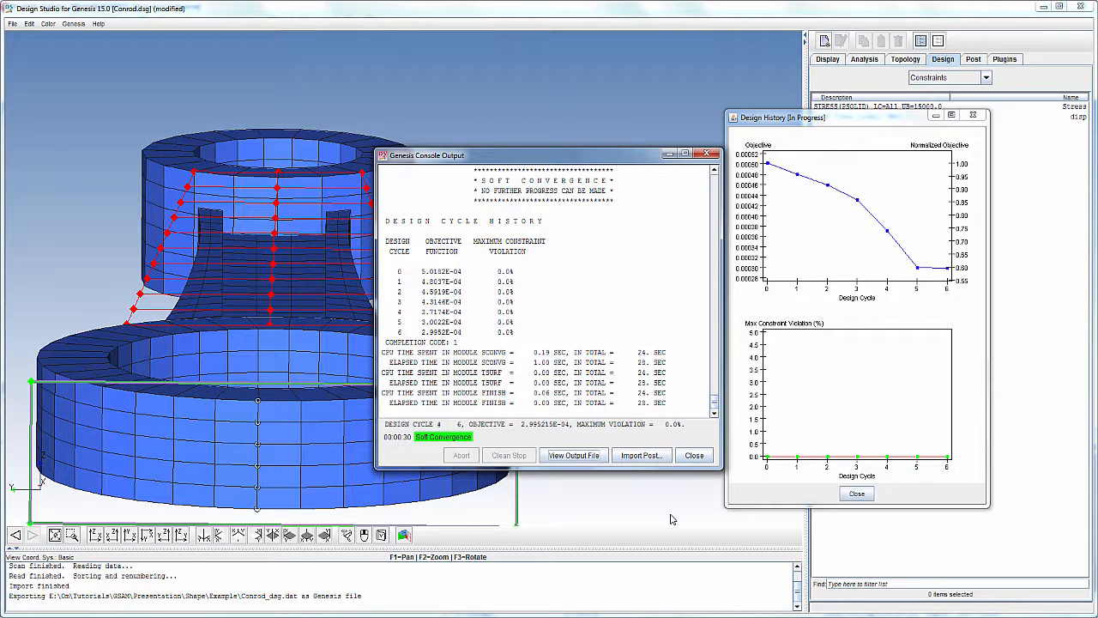
{"action": "left_click", "coordinate": [649, 462]}
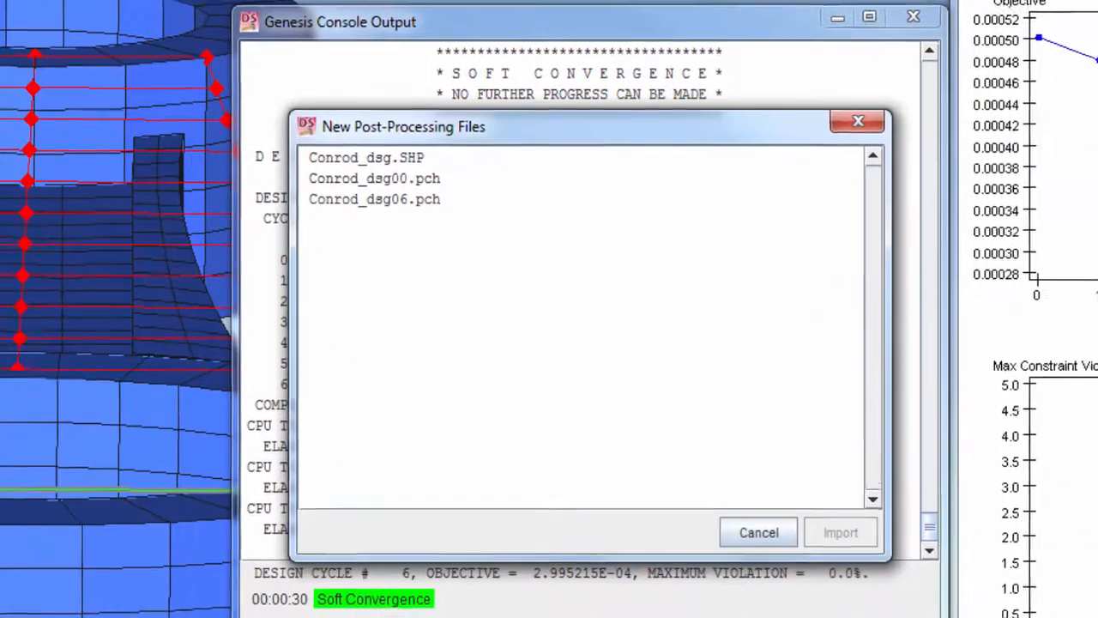
{"action": "left_click", "coordinate": [385, 156]}
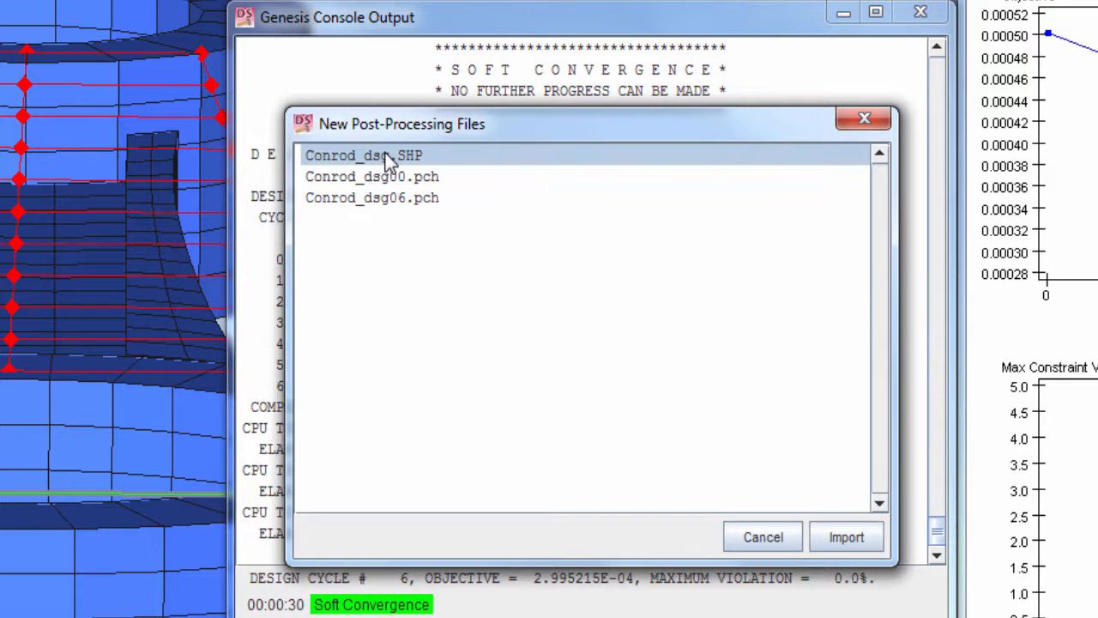
{"action": "left_click", "coordinate": [445, 198], "text": "shift"}
{"action": "left_click", "coordinate": [845, 535]}
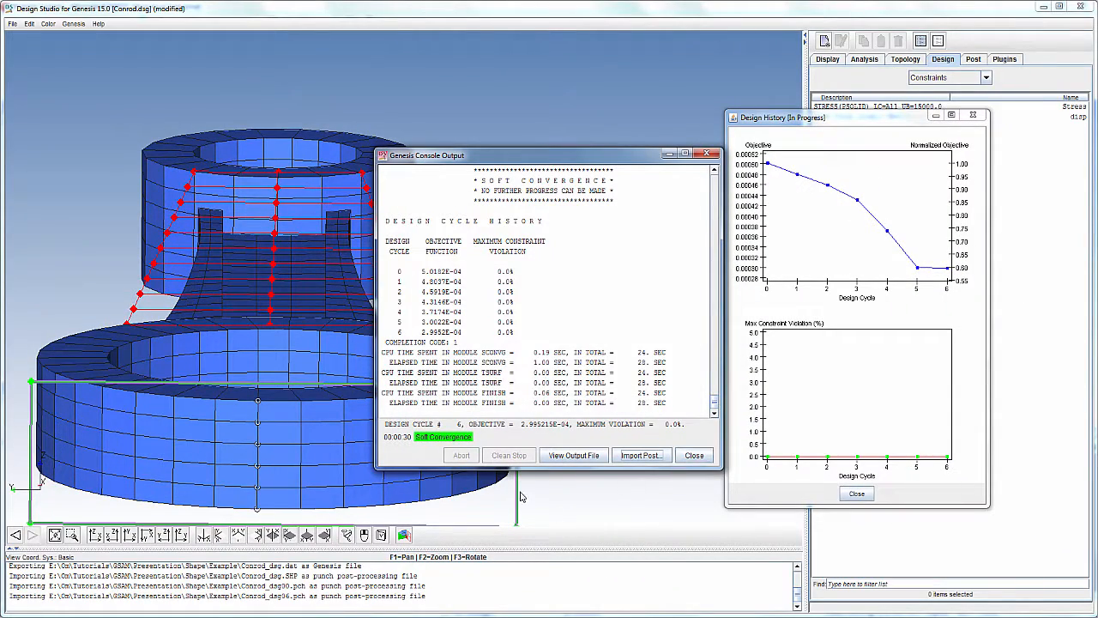
Step: Examine the objective and design variable histories in the output file, and close the run's output and history windows
{"action": "left_click", "coordinate": [558, 458]}
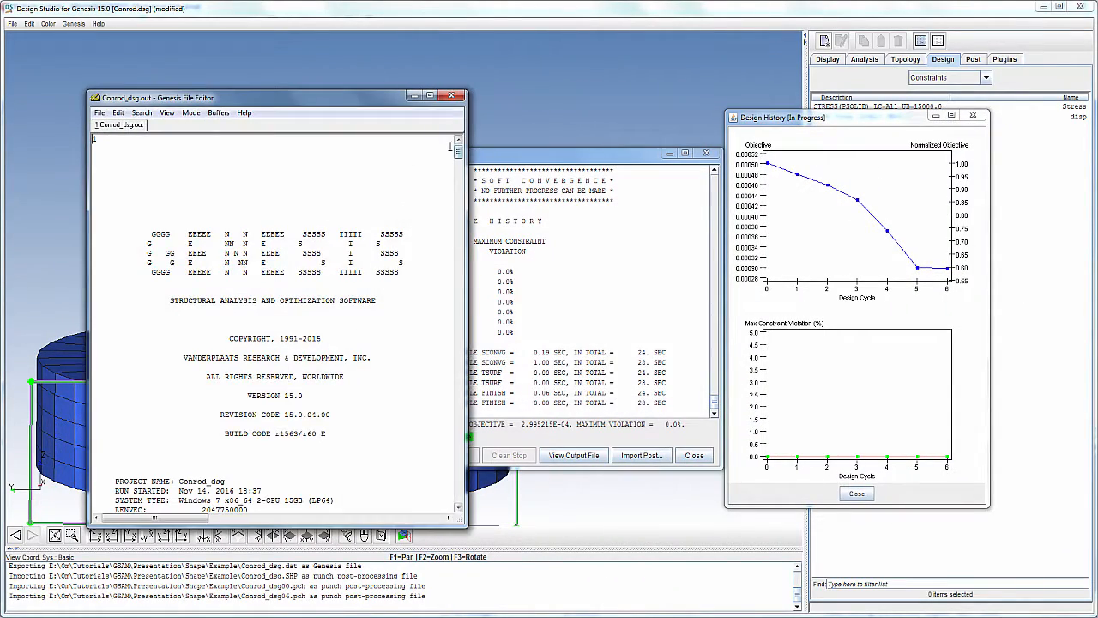
{"action": "left_click_drag", "start_coordinate": [457, 155], "coordinate": [440, 518]}
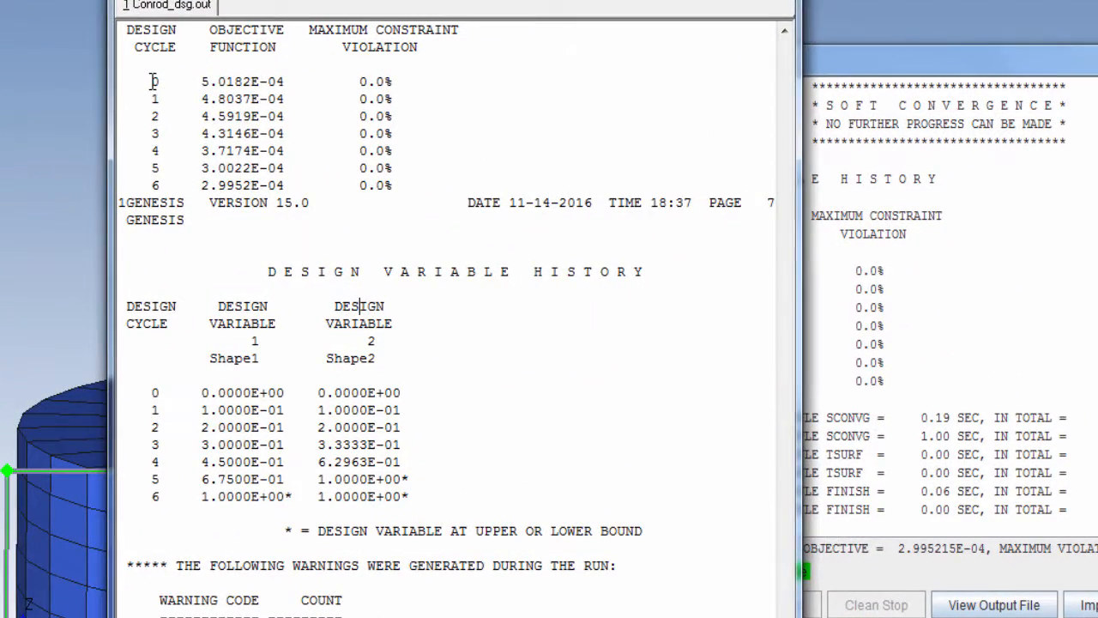
{"action": "left_click_drag", "start_coordinate": [152, 81], "coordinate": [420, 180]}
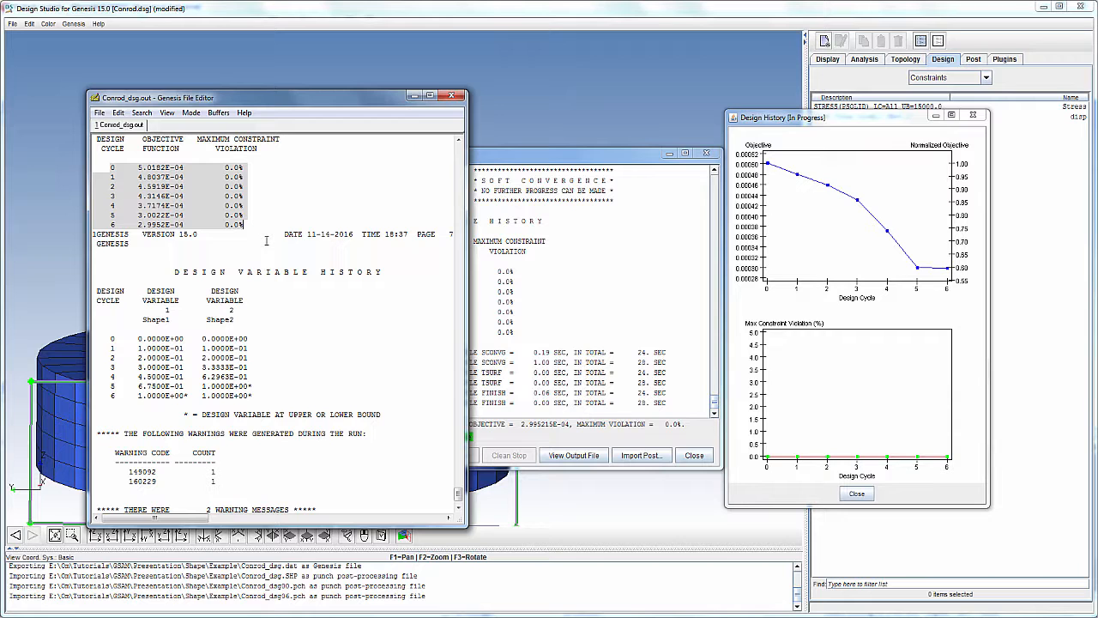
{"action": "left_click", "coordinate": [452, 95]}
{"action": "left_click", "coordinate": [706, 153]}
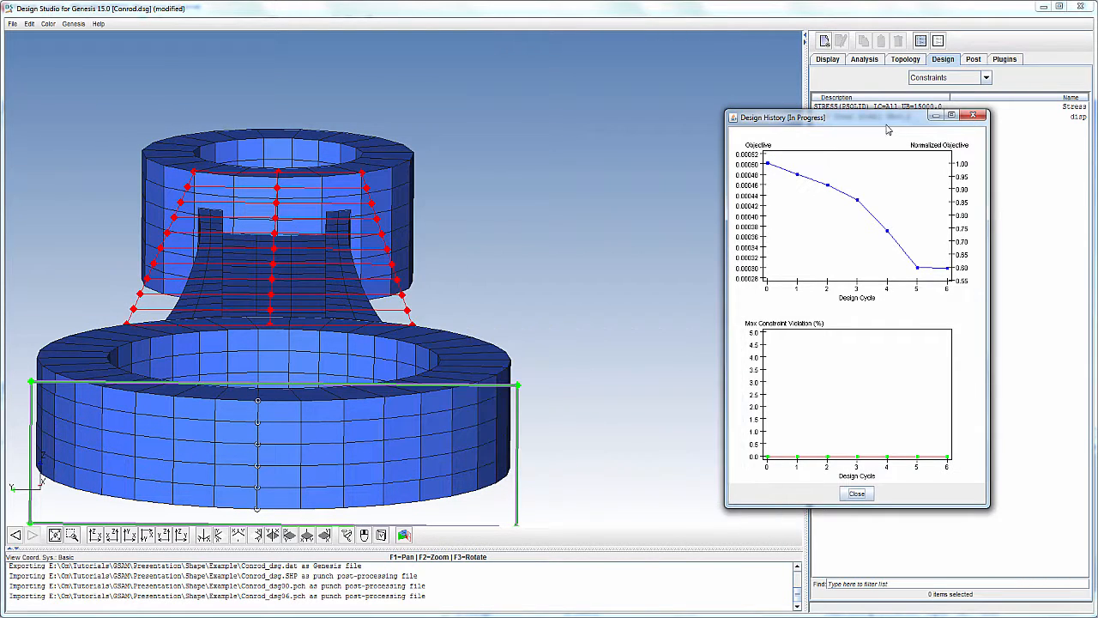
{"action": "left_click", "coordinate": [935, 117]}
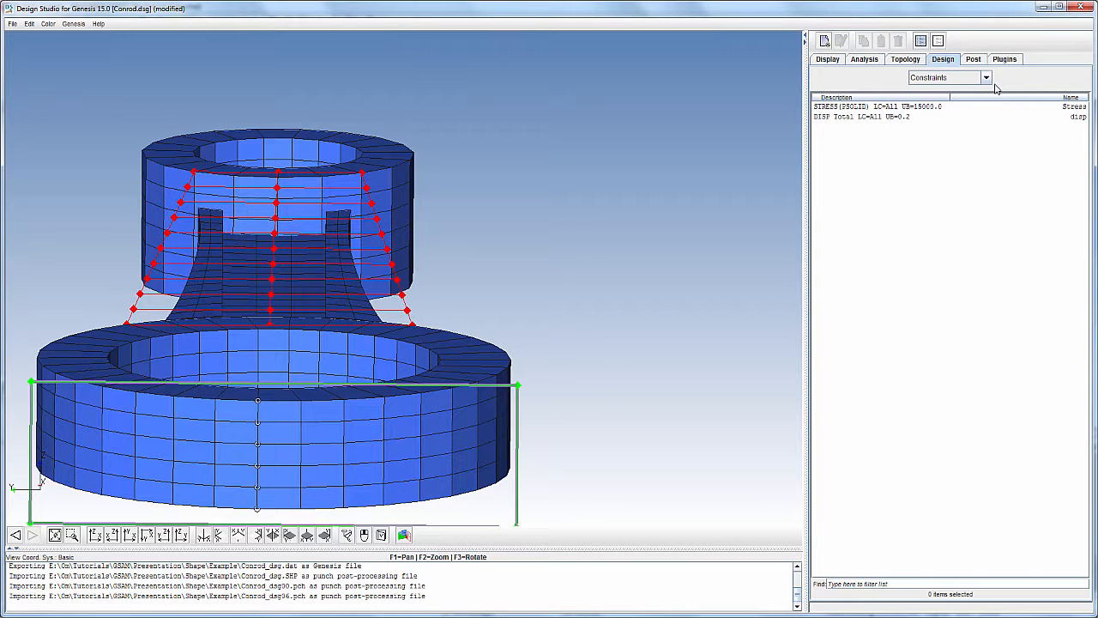
Step: Show the Cyc 6 Shape Change as a static deformed mesh and inspect it from several angles, ending in the XY view
{"action": "left_click", "coordinate": [976, 60]}
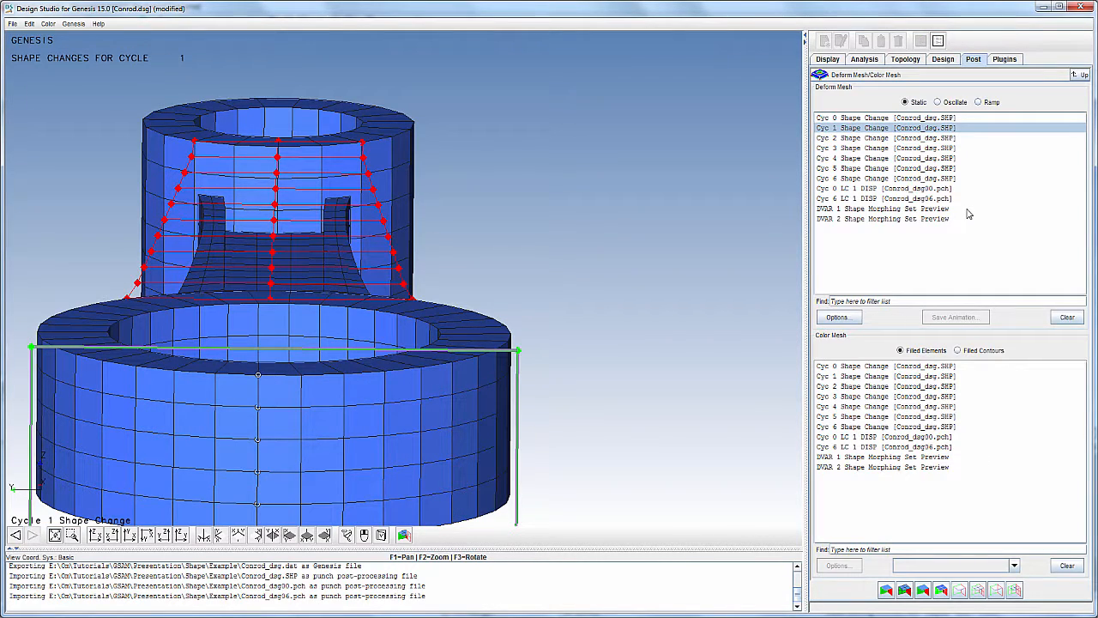
{"action": "left_click", "coordinate": [860, 179]}
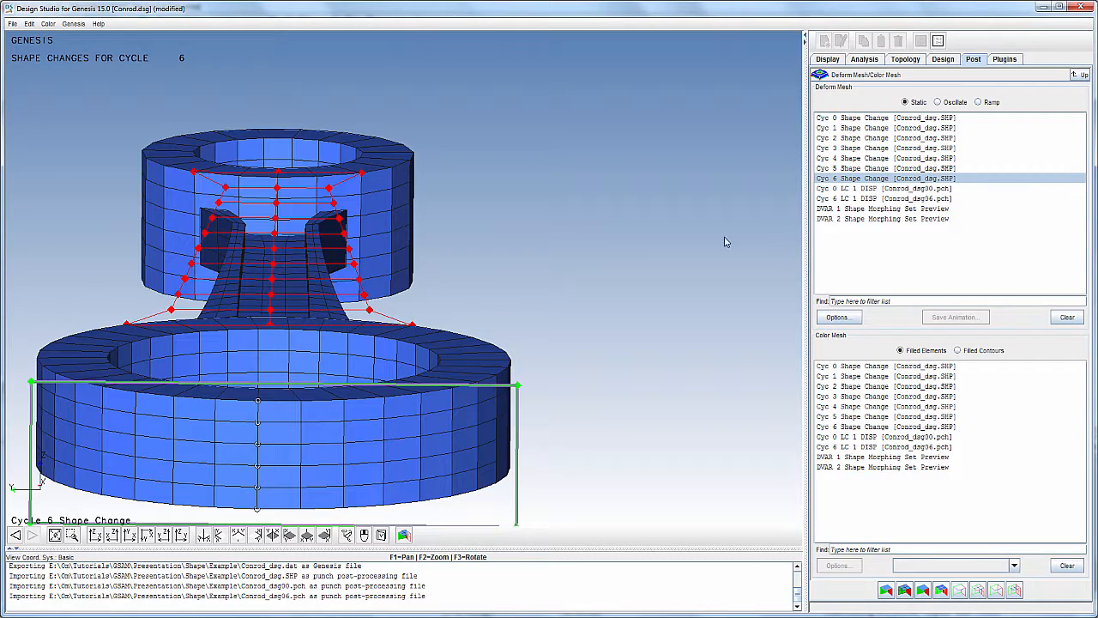
{"action": "left_click_drag", "start_coordinate": [712, 343], "coordinate": [677, 332]}
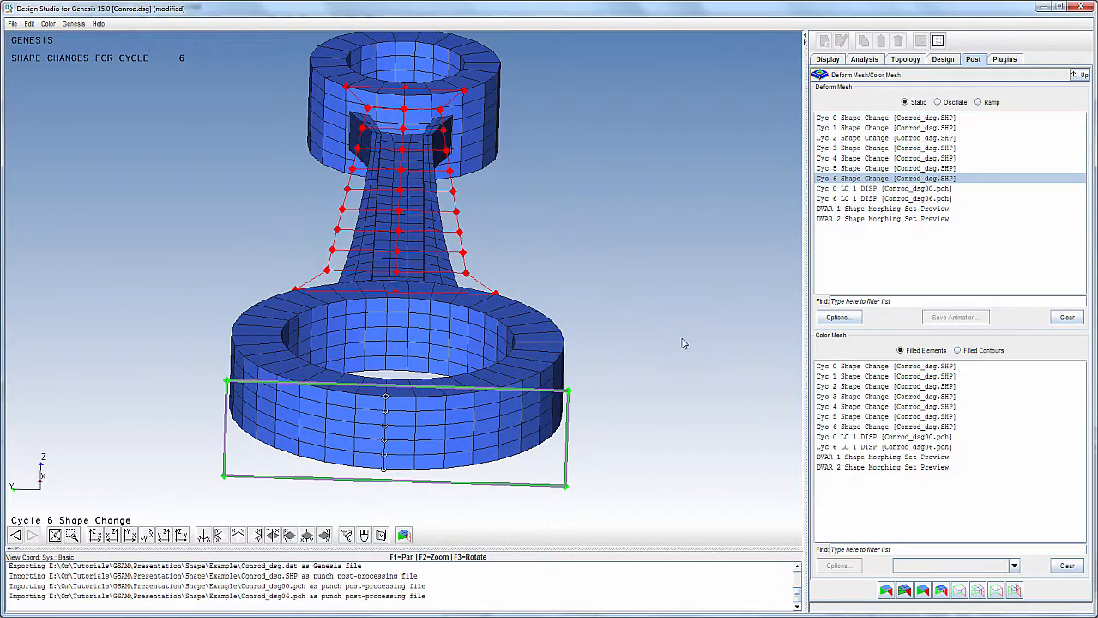
{"action": "left_click", "coordinate": [128, 535]}
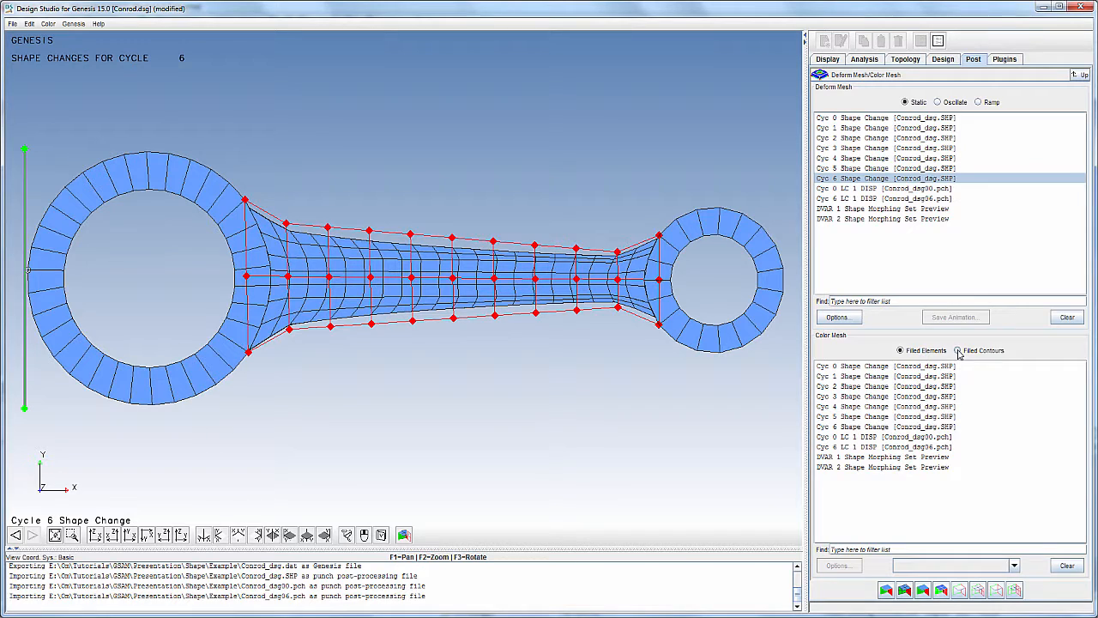
Step: Color the deformed mesh with filled contours of the Cyc 6 Shape Change, inspect it, and leave the mesh display
{"action": "left_click", "coordinate": [959, 351]}
{"action": "left_click", "coordinate": [856, 428]}
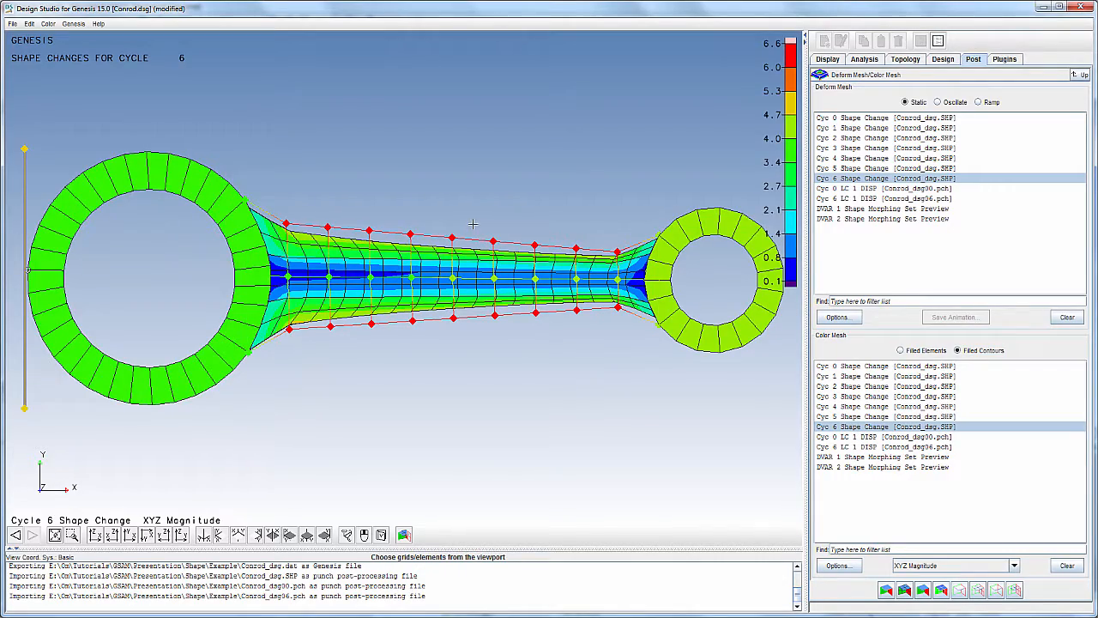
{"action": "left_click_drag", "start_coordinate": [472, 224], "coordinate": [475, 246]}
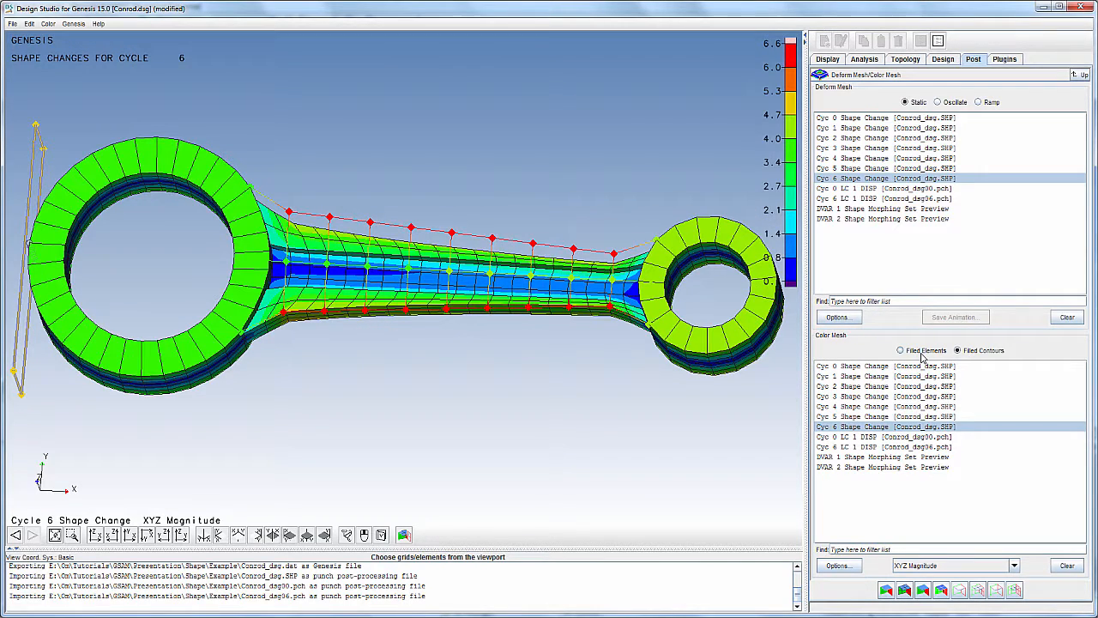
{"action": "left_click", "coordinate": [1077, 76]}
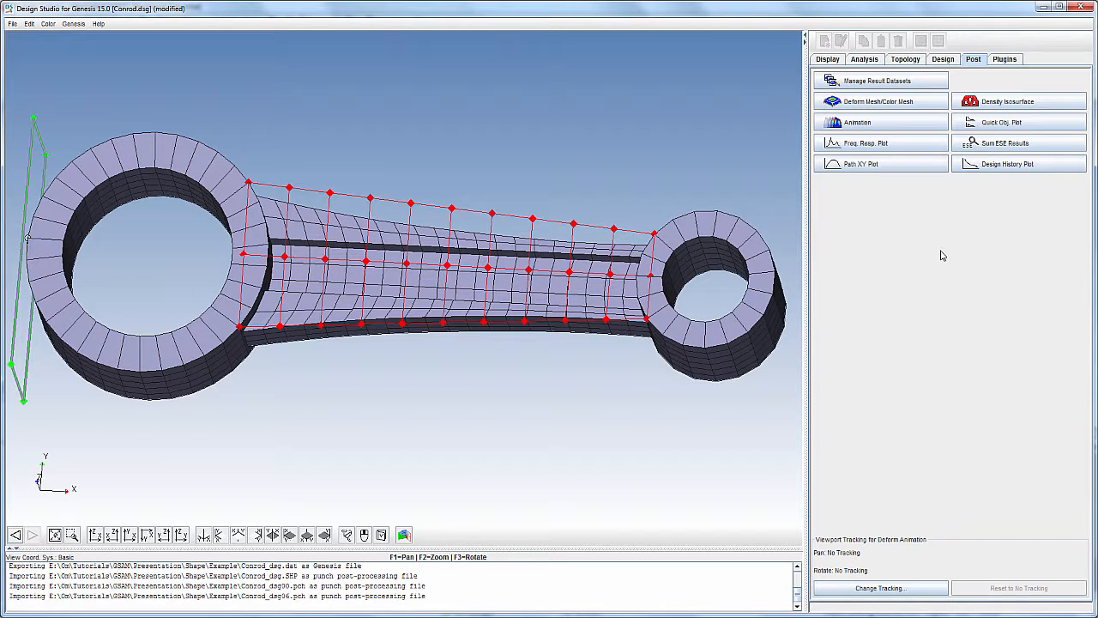
Step: Start an animation sequence with Shape Change as the deform result type and no color result
{"action": "left_click", "coordinate": [895, 127]}
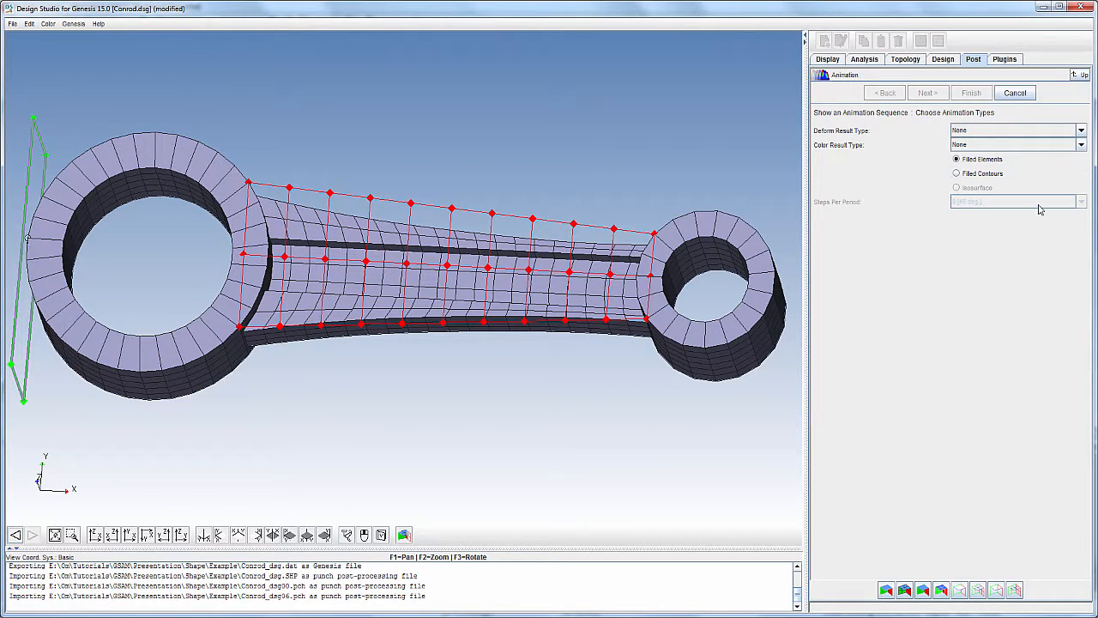
{"action": "left_click", "coordinate": [1080, 131]}
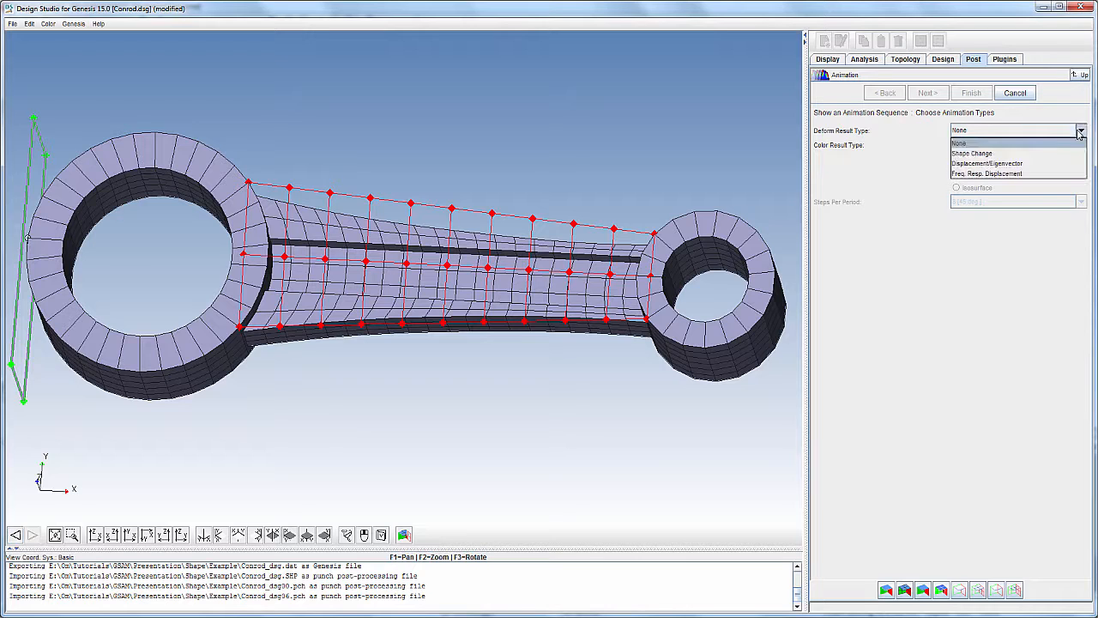
{"action": "left_click", "coordinate": [978, 154]}
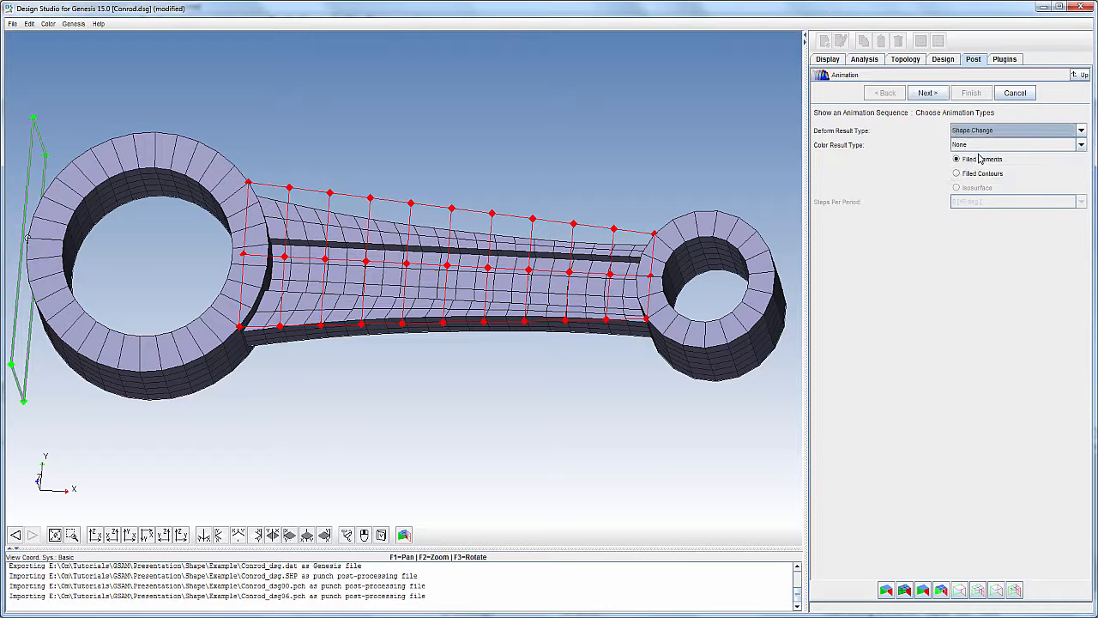
{"action": "left_click", "coordinate": [928, 93]}
Step: Choose the Cyc 0 through Cyc 6 Shape Change frames from Conrod_dsg.SHP and play them as the animation
{"action": "left_click", "coordinate": [891, 129]}
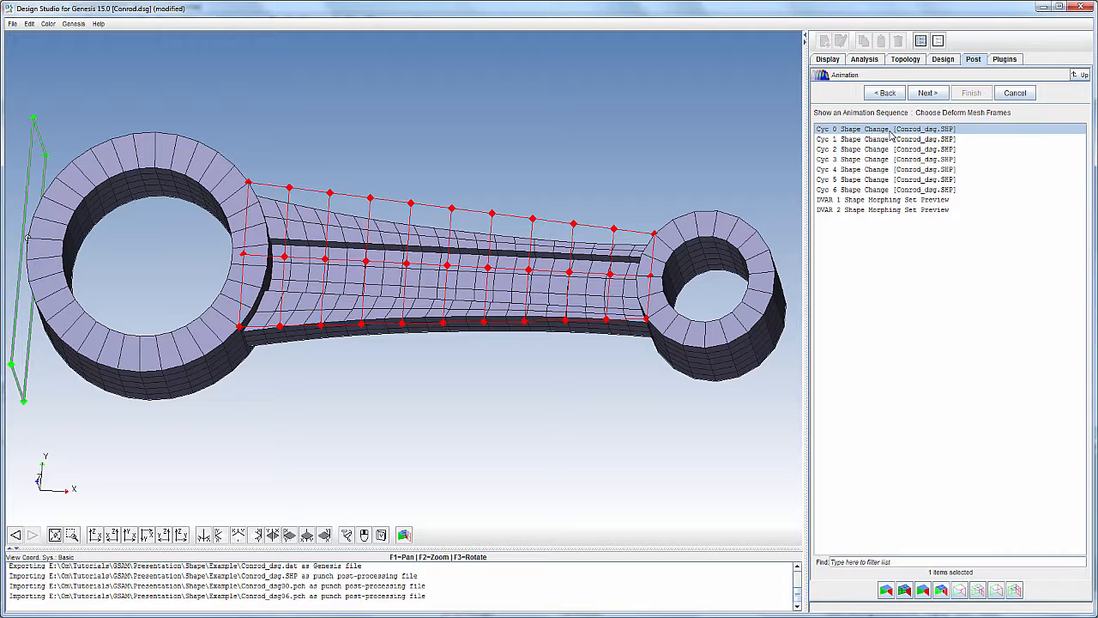
{"action": "left_click", "coordinate": [860, 142], "text": "ctrl"}
{"action": "left_click", "coordinate": [851, 150], "text": "ctrl"}
{"action": "left_click", "coordinate": [842, 161], "text": "ctrl"}
{"action": "left_click", "coordinate": [843, 170], "text": "ctrl"}
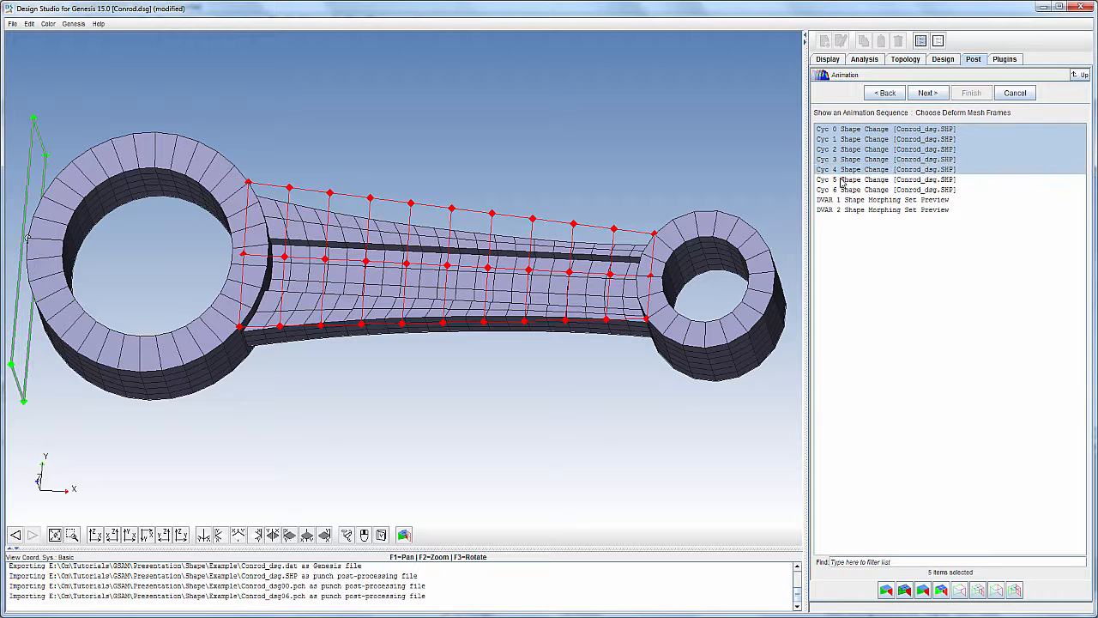
{"action": "left_click", "coordinate": [844, 180], "text": "ctrl"}
{"action": "left_click", "coordinate": [843, 189], "text": "ctrl"}
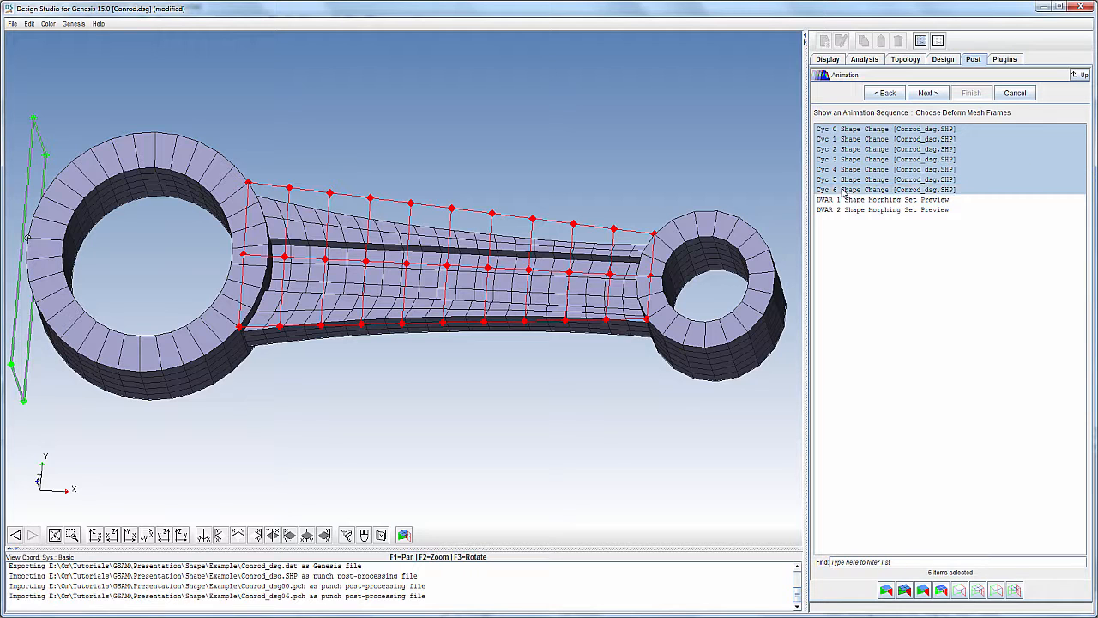
{"action": "left_click", "coordinate": [928, 93]}
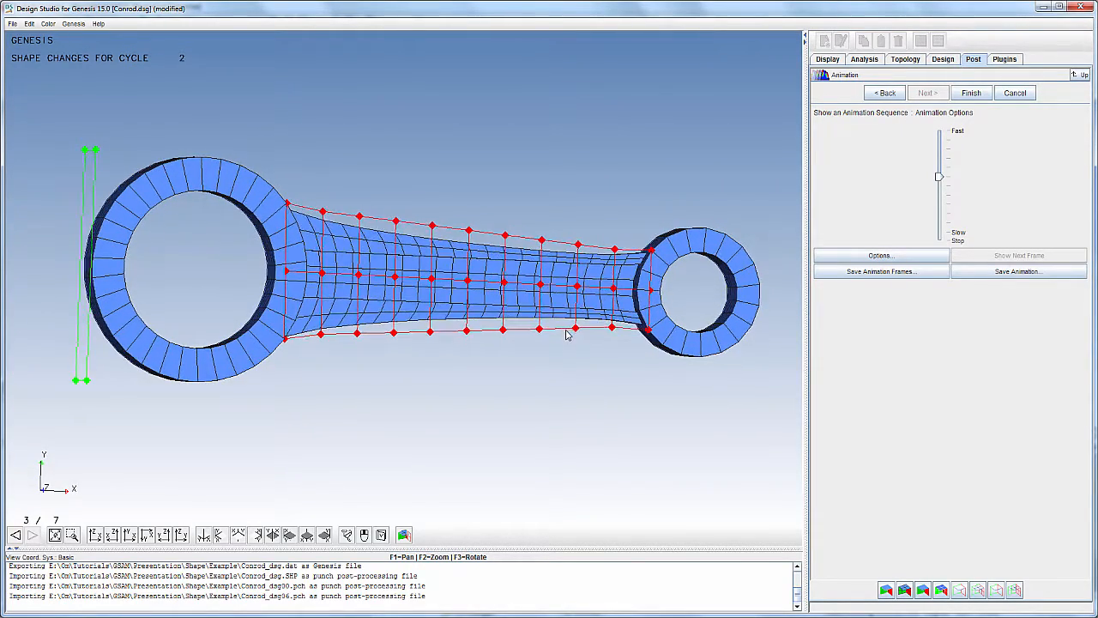
Step: Inspect the animated shape change from an oblique 3D angle and reduce the animation speed to nearly the slowest setting
{"action": "left_click", "coordinate": [272, 535]}
{"action": "middle_click_drag", "start_coordinate": [481, 301], "coordinate": [517, 372]}
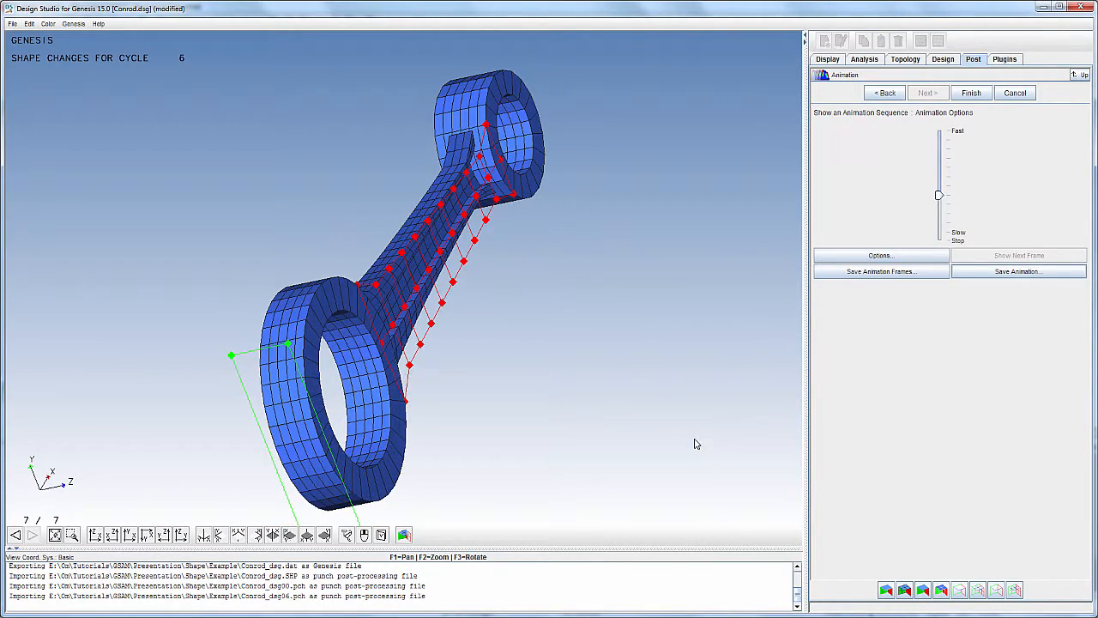
{"action": "middle_click_drag", "start_coordinate": [658, 380], "coordinate": [637, 388]}
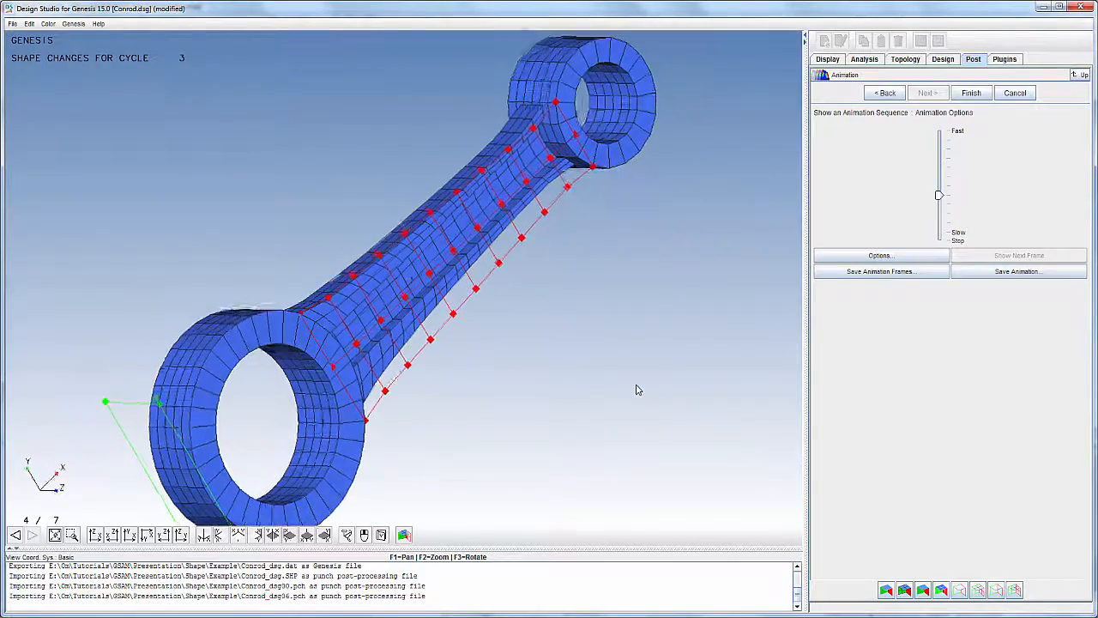
{"action": "left_click_drag", "start_coordinate": [941, 196], "coordinate": [942, 221]}
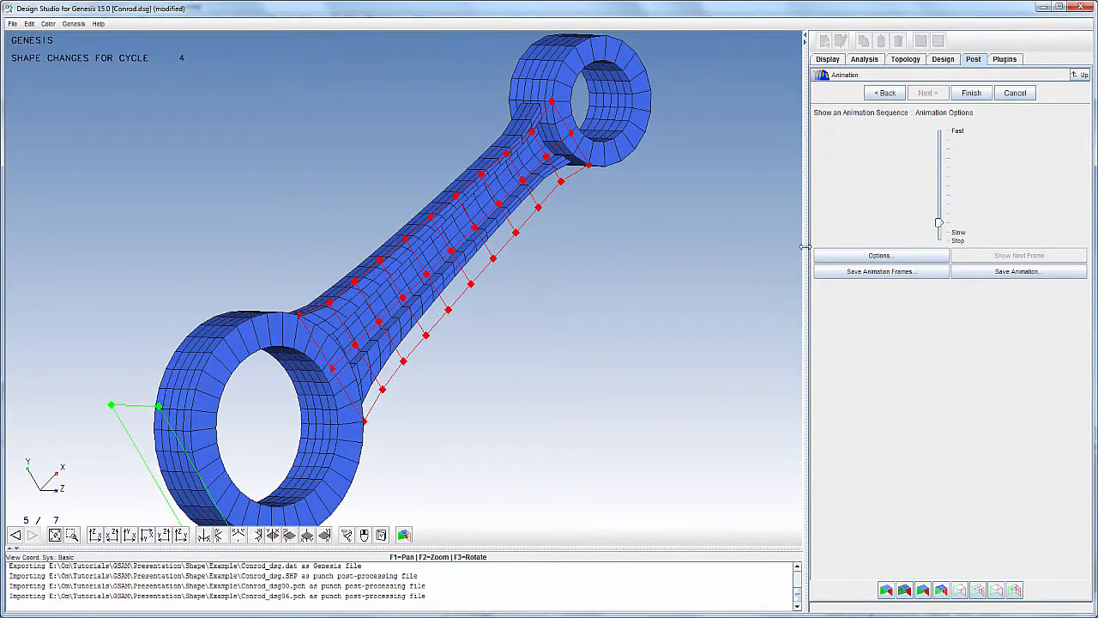